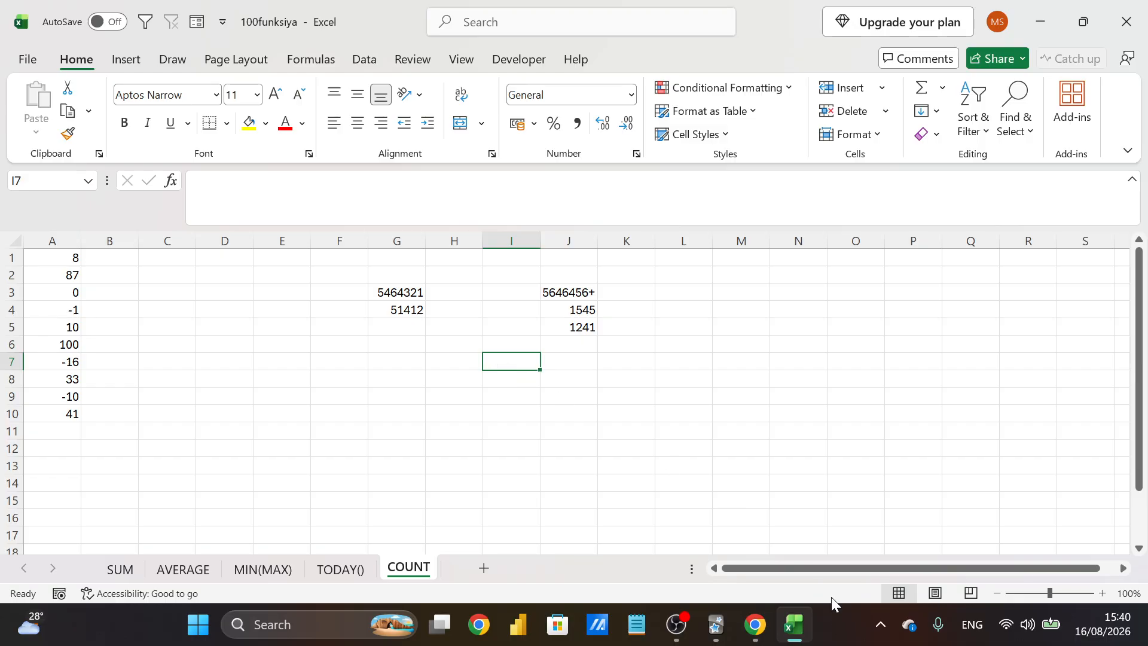
Switch to the YouTube page in Chrome
left_click(765, 635)
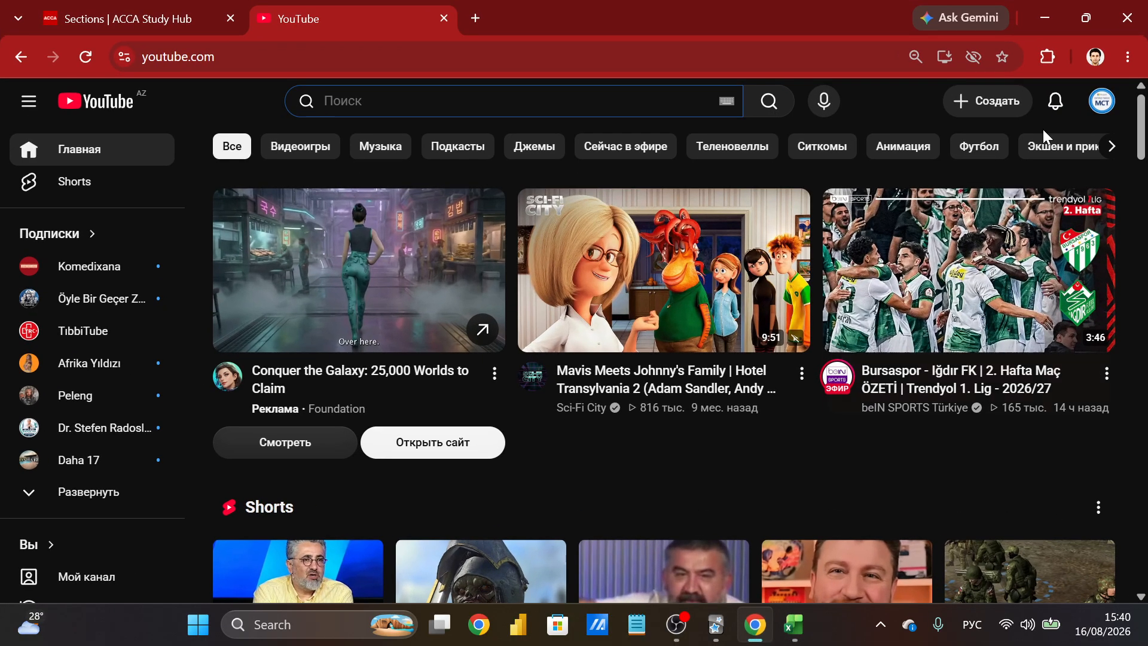
left_click(578, 112)
type("лщв")
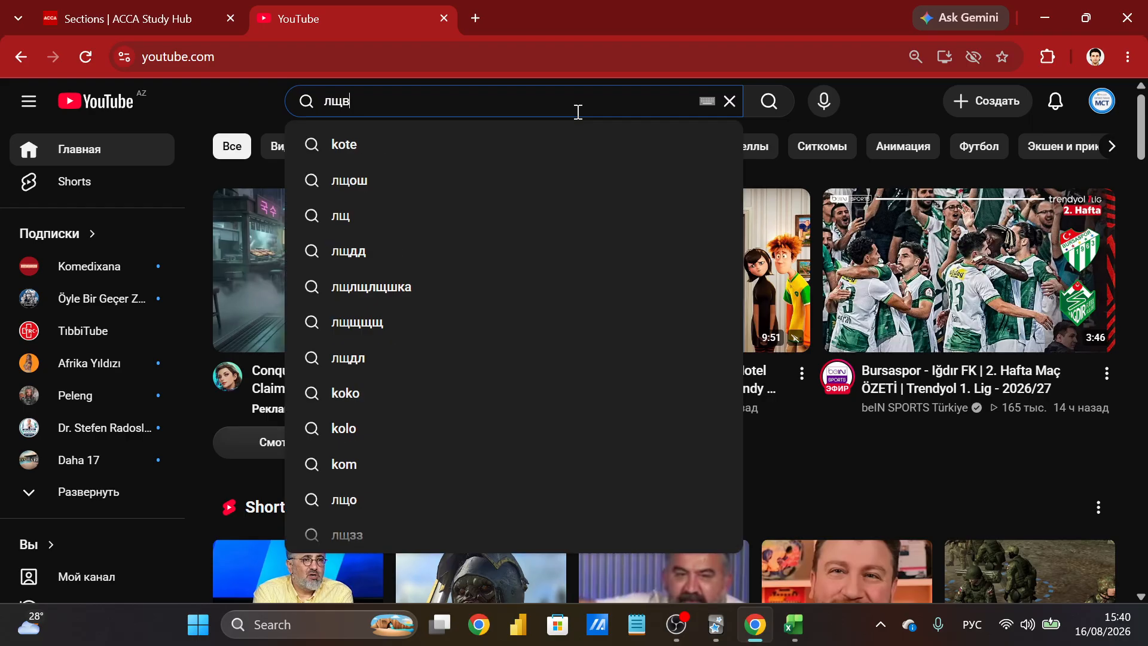
key("BackSpace")
key("BackSpace")
key("BackSpace")
Change the keyboard language to Azerbaijani and search YouTube for "Kod və cədvəl"
key("alt+shift")
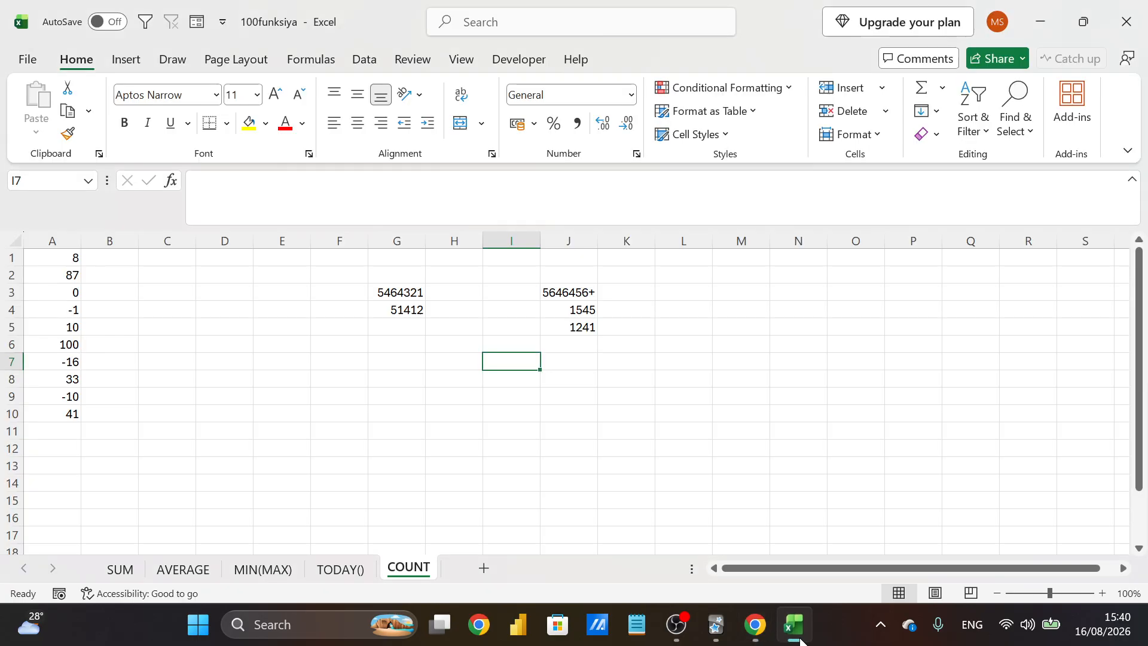
left_click(795, 625)
left_click(794, 630)
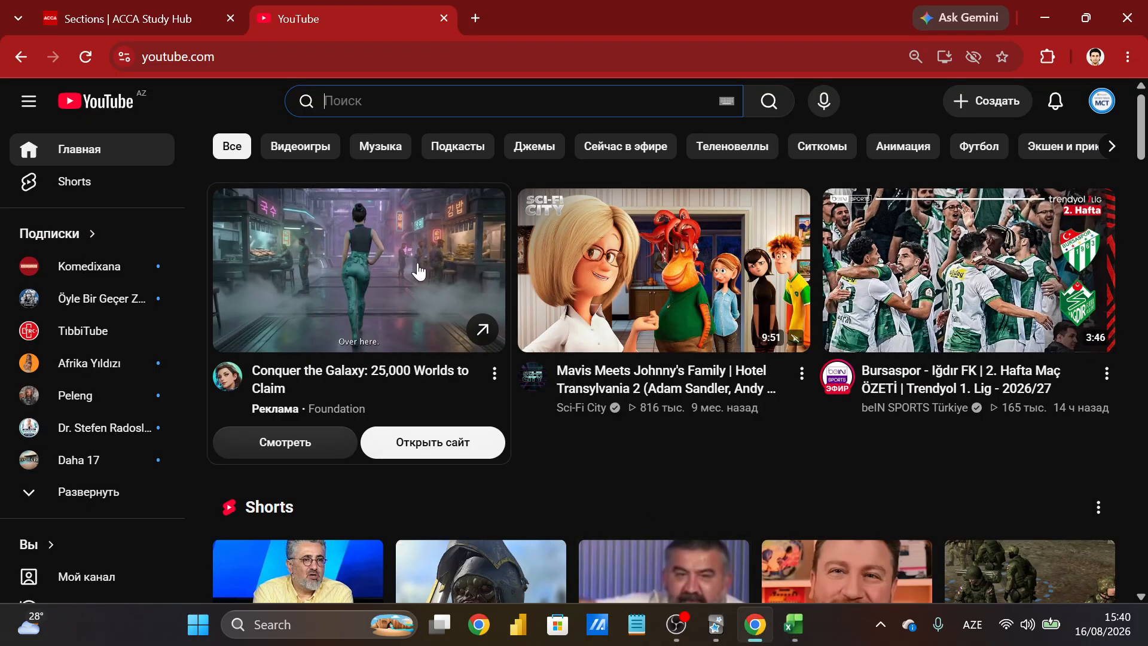
type("Kod və cədvəl")
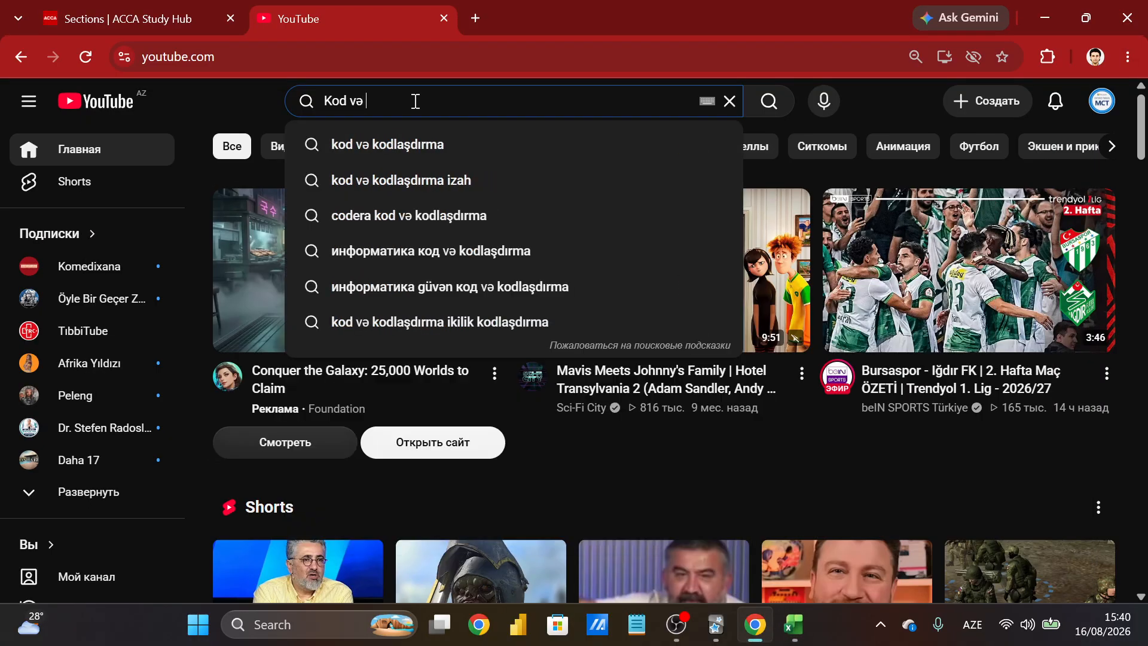
key("Return")
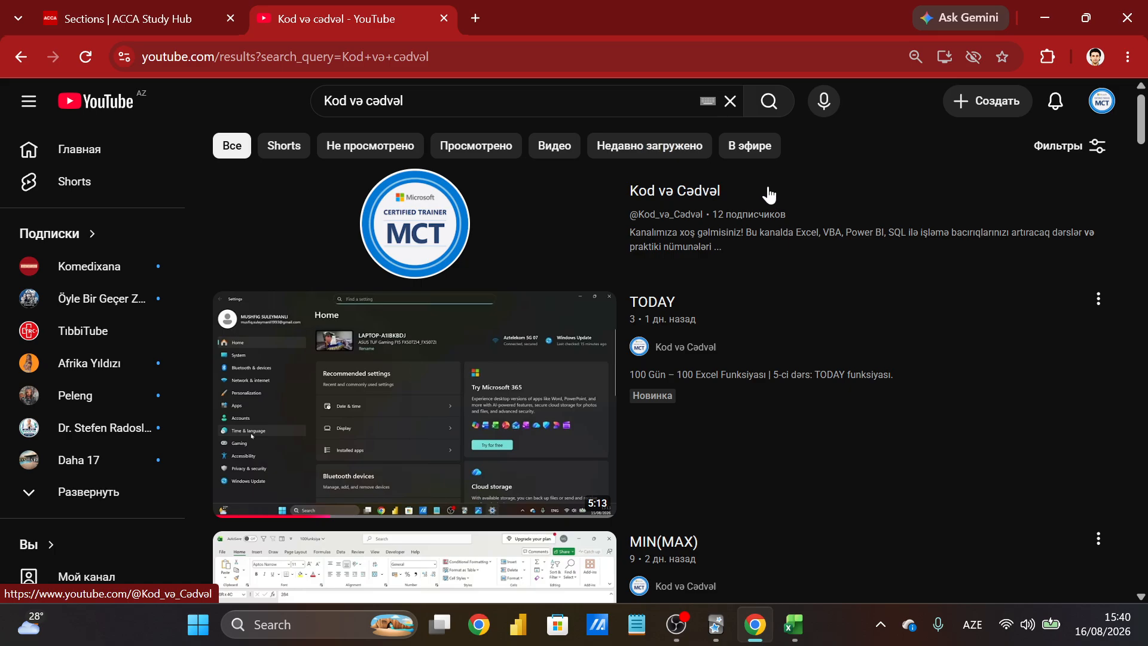
Open the Kod və Cədvəl channel and show its full "Excel formulalar" playlist
left_click(703, 191)
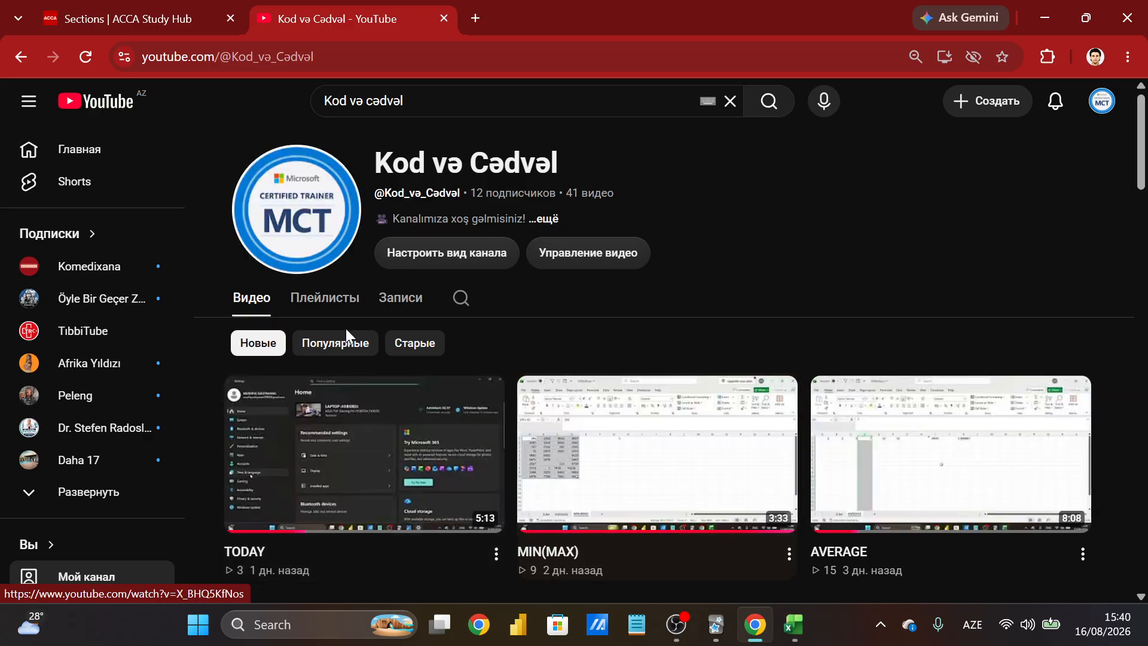
left_click(358, 301)
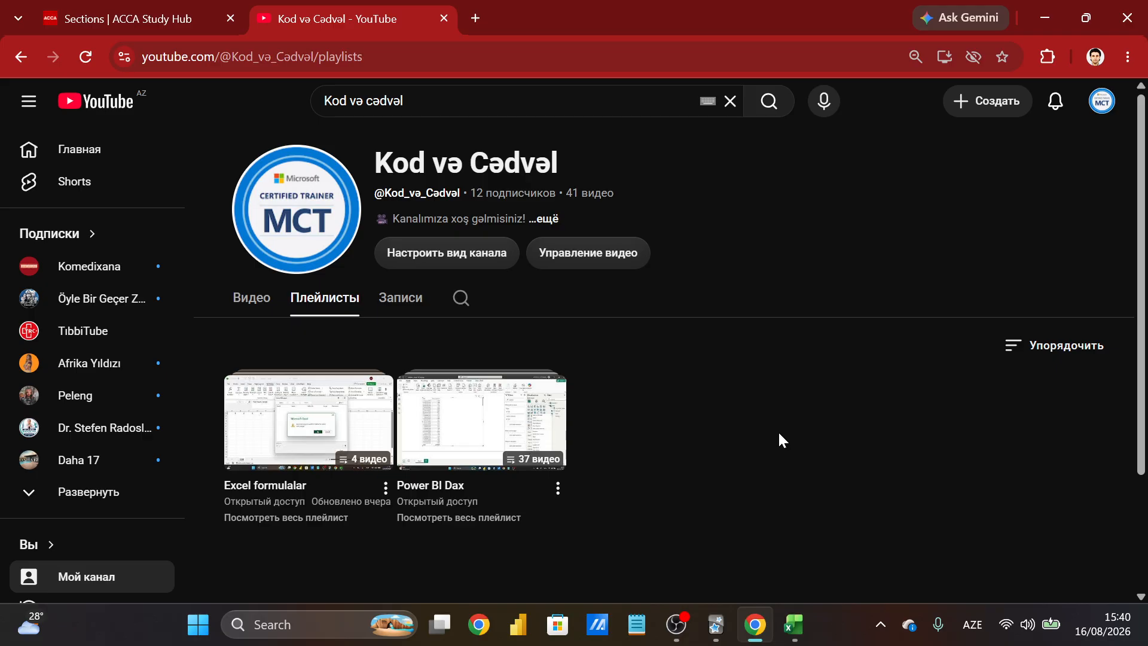
left_click(324, 518)
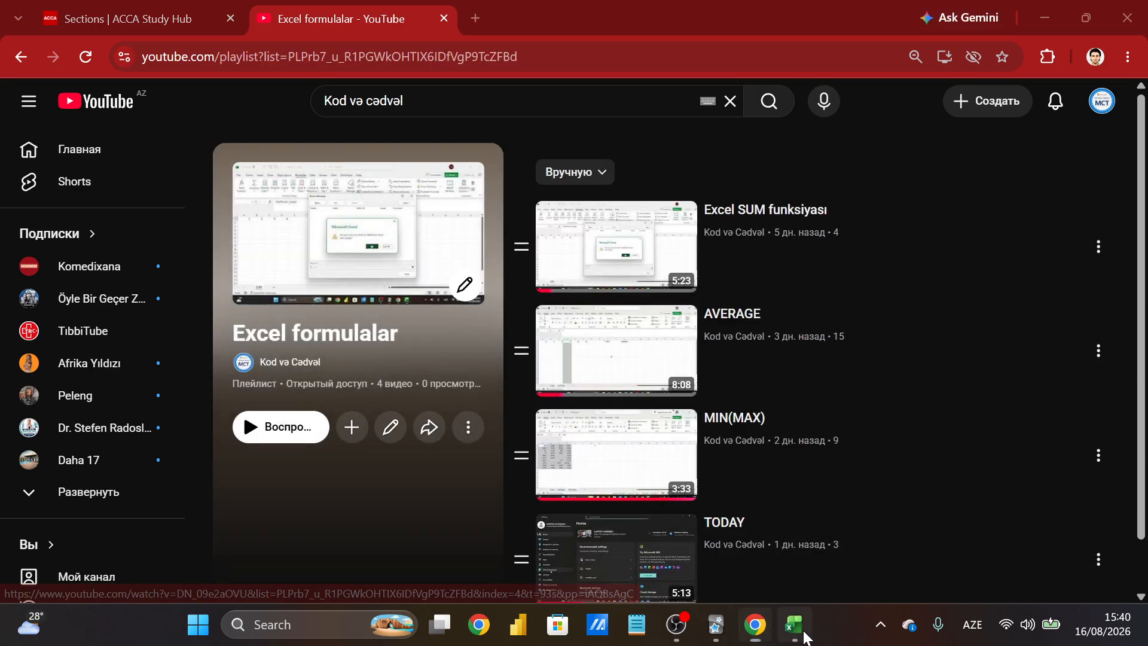
key("alt+Tab")
left_click(329, 328)
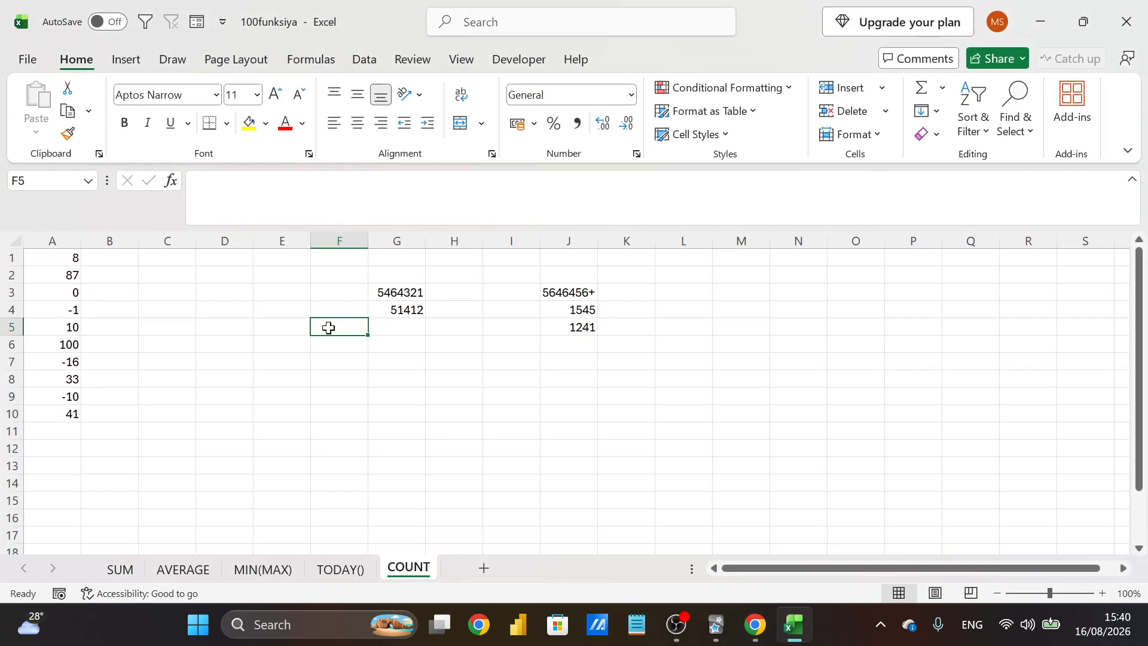
left_click(755, 625)
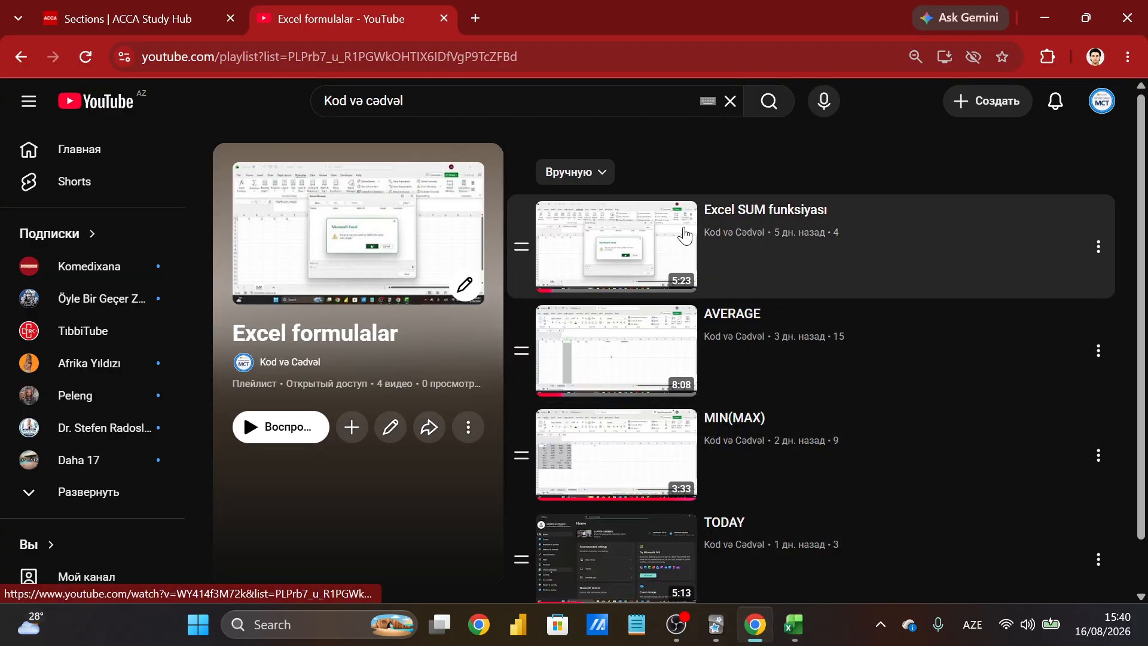
Open the TODAY video from the playlist and follow the Excel Workbook link in its comment
scroll(716, 547, "down", 1)
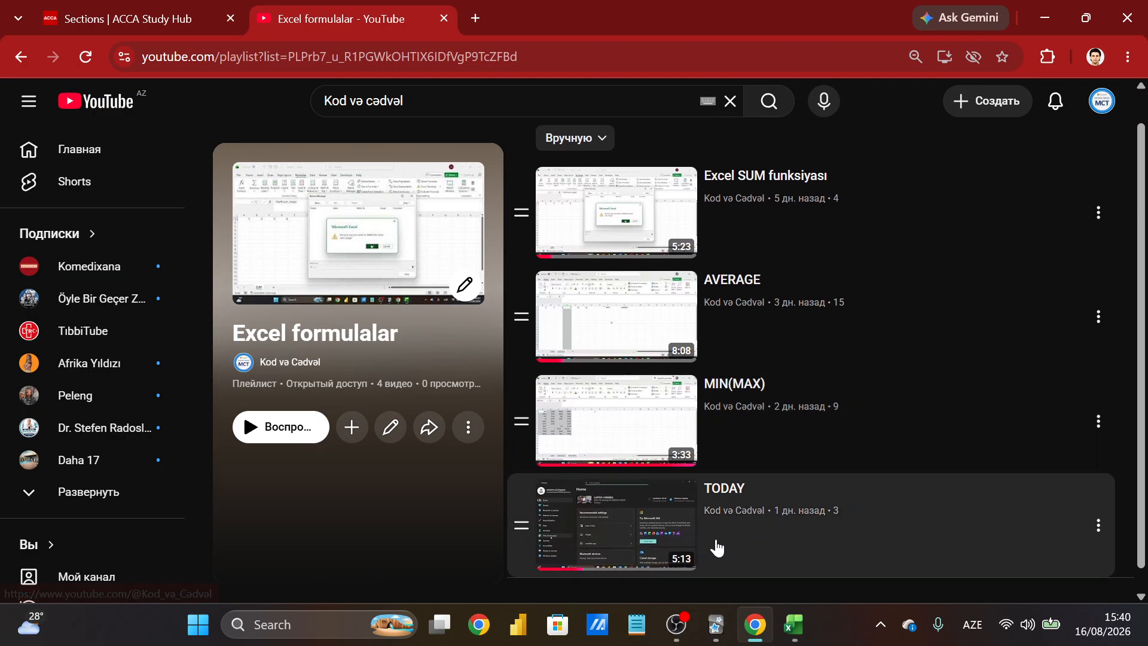
left_click(612, 524)
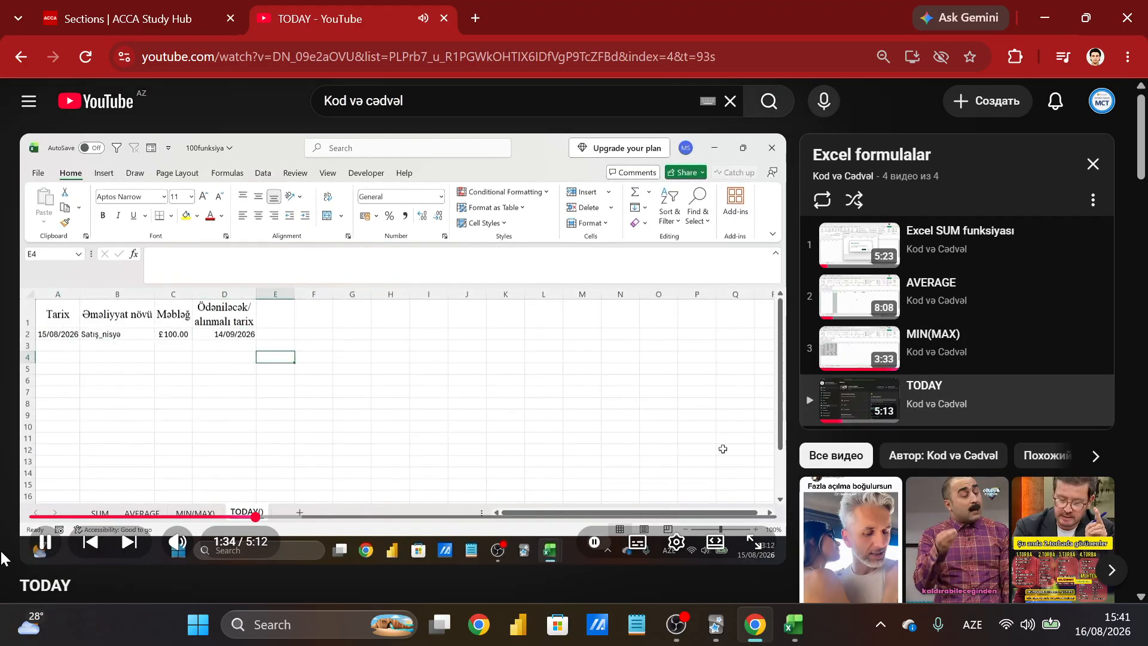
scroll(3, 436, "down", 7)
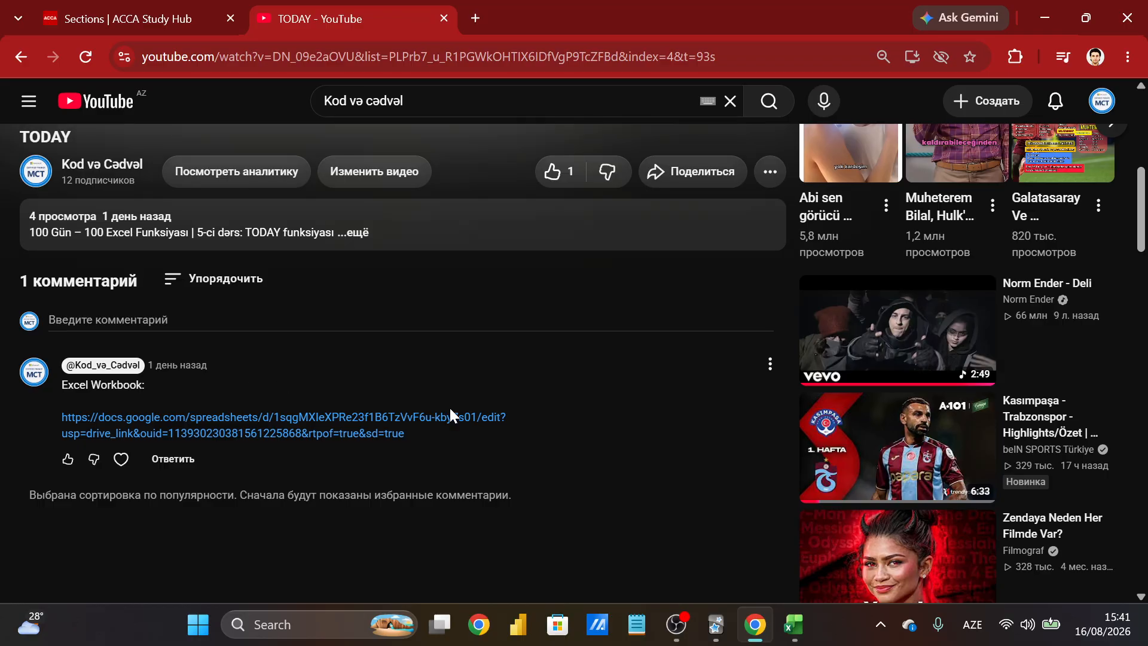
left_click_drag(443, 441, 20, 429)
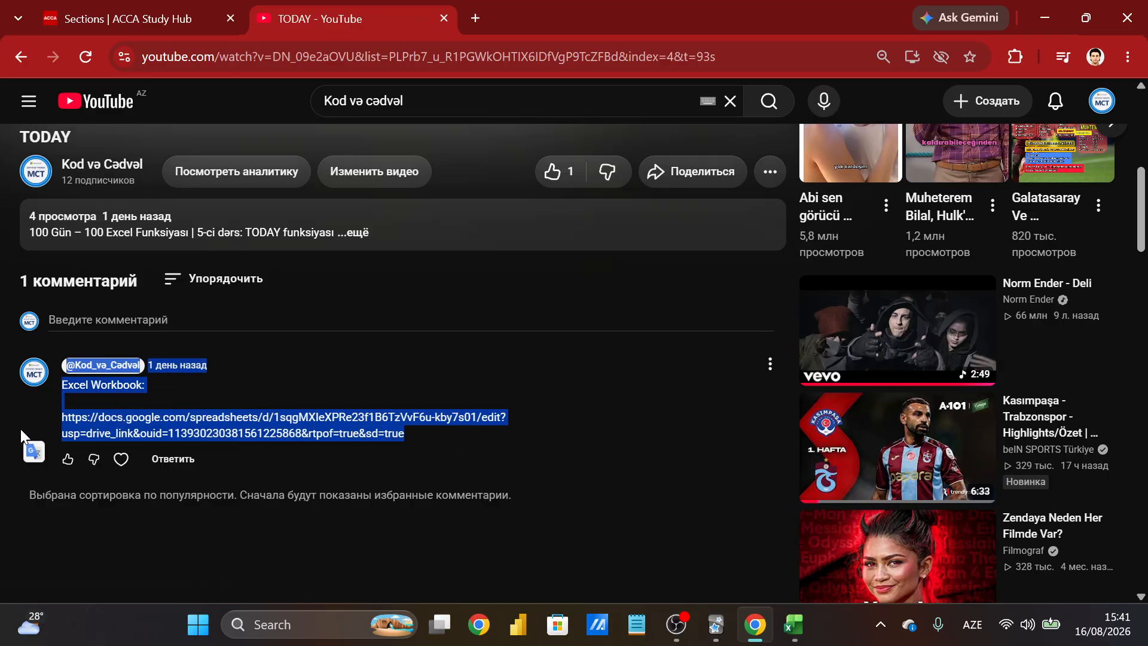
left_click(273, 467)
left_click(372, 427)
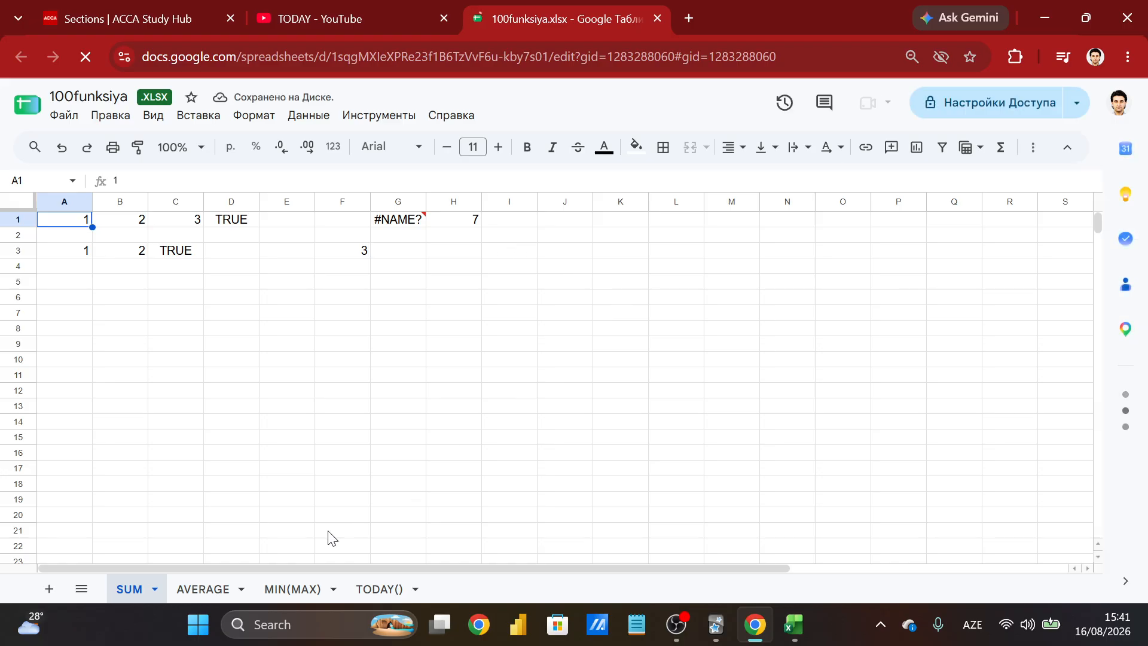
Show the TODAY() sheet of the linked spreadsheet and download the workbook in Microsoft Excel (XLSX) format
left_click(377, 589)
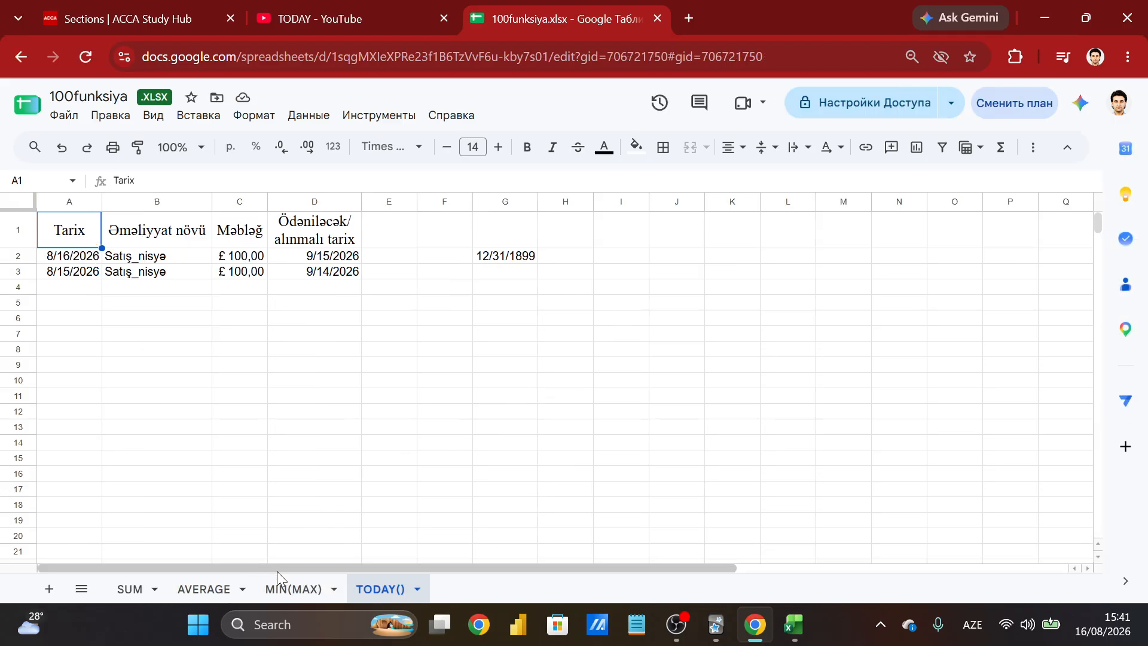
left_click(500, 429)
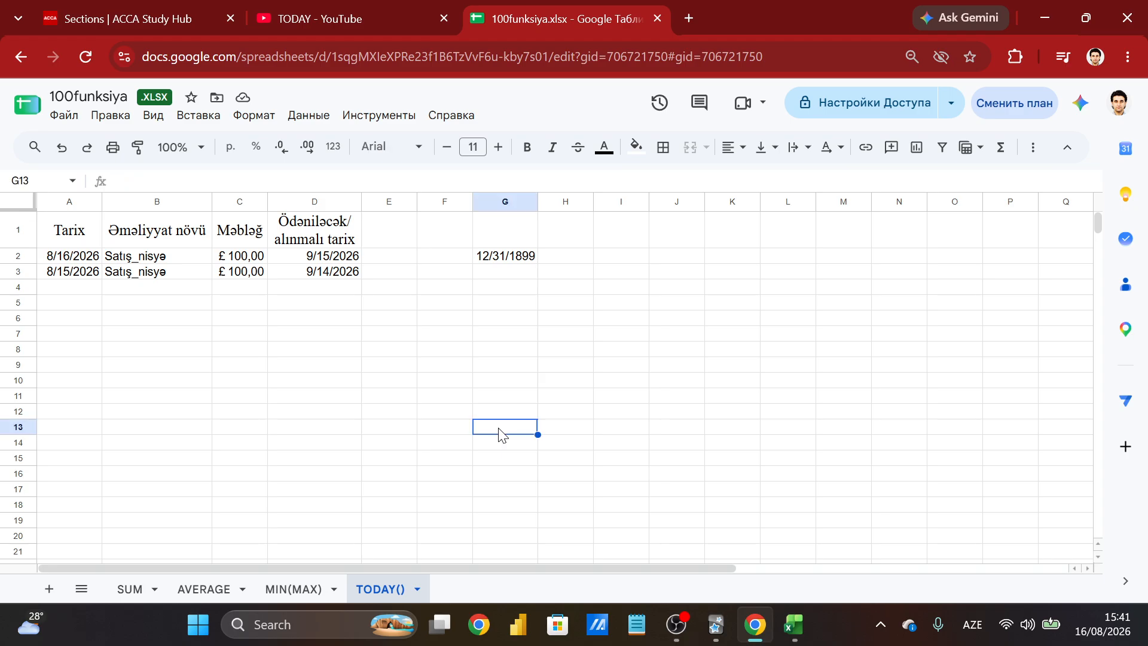
left_click(64, 115)
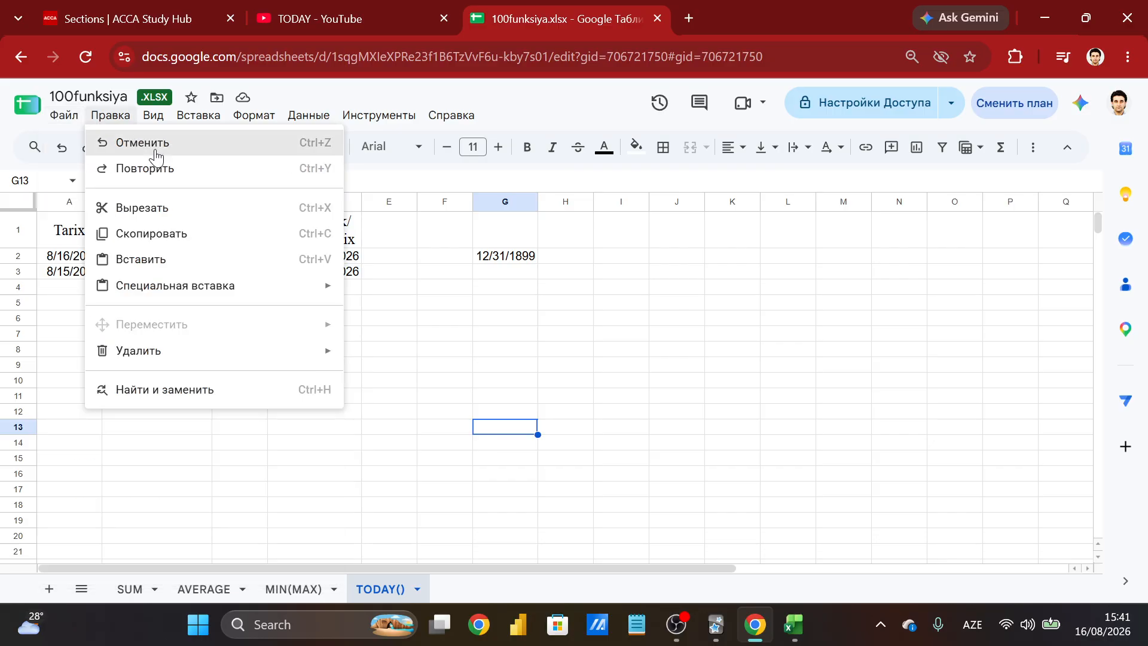
mouse_move(158, 339)
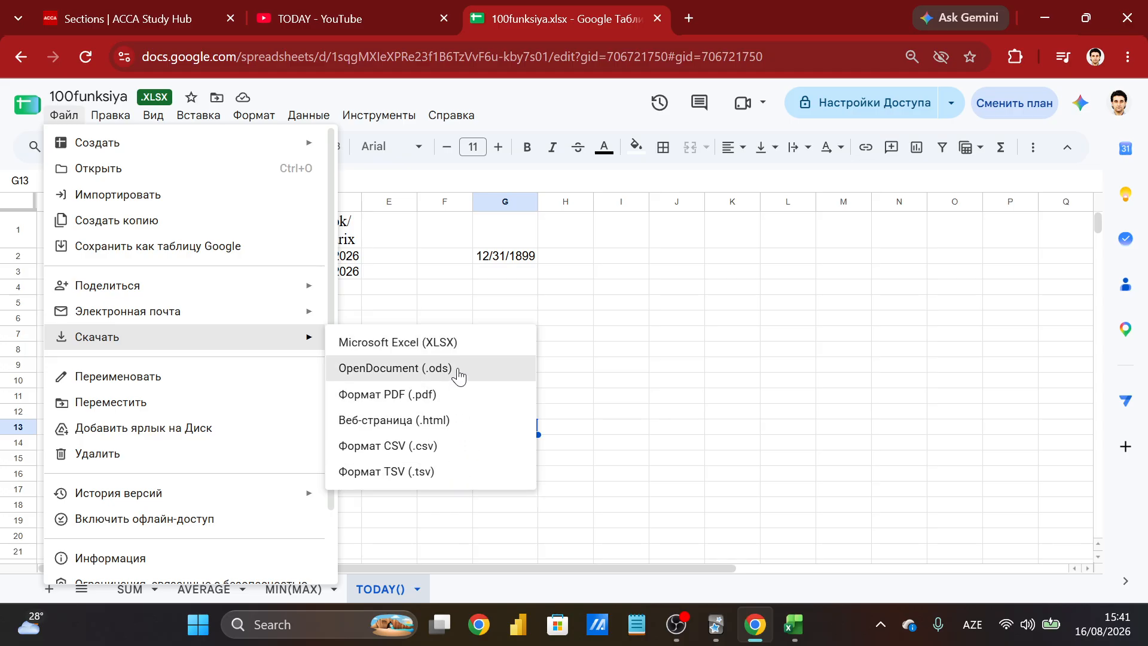
left_click(479, 342)
right_click(479, 334)
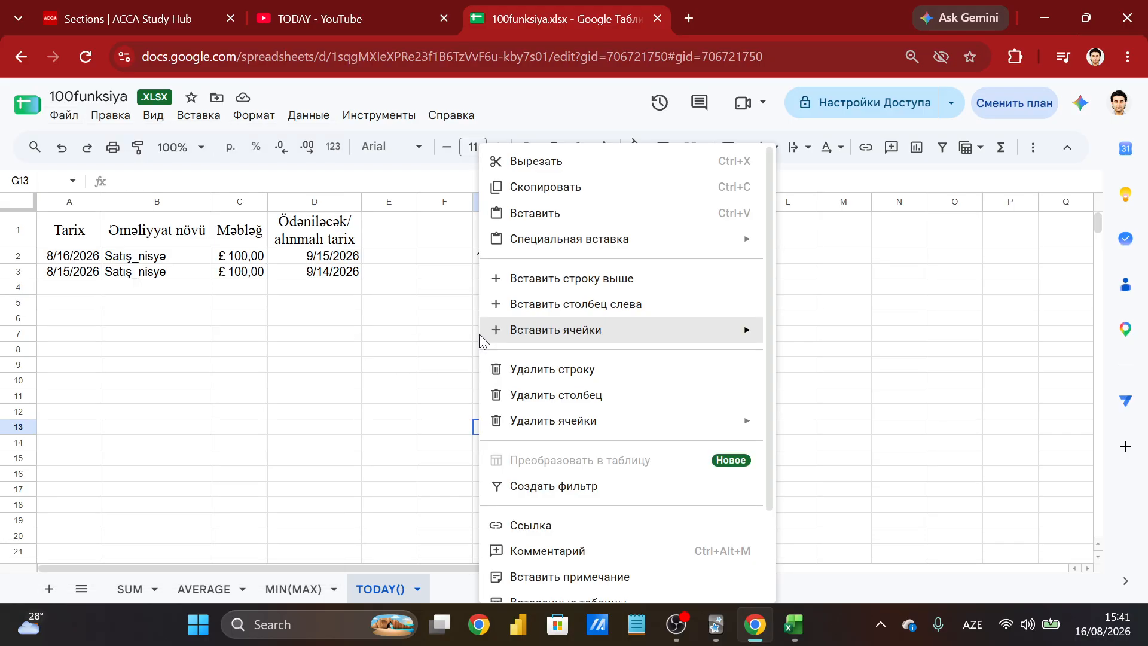
left_click(378, 340)
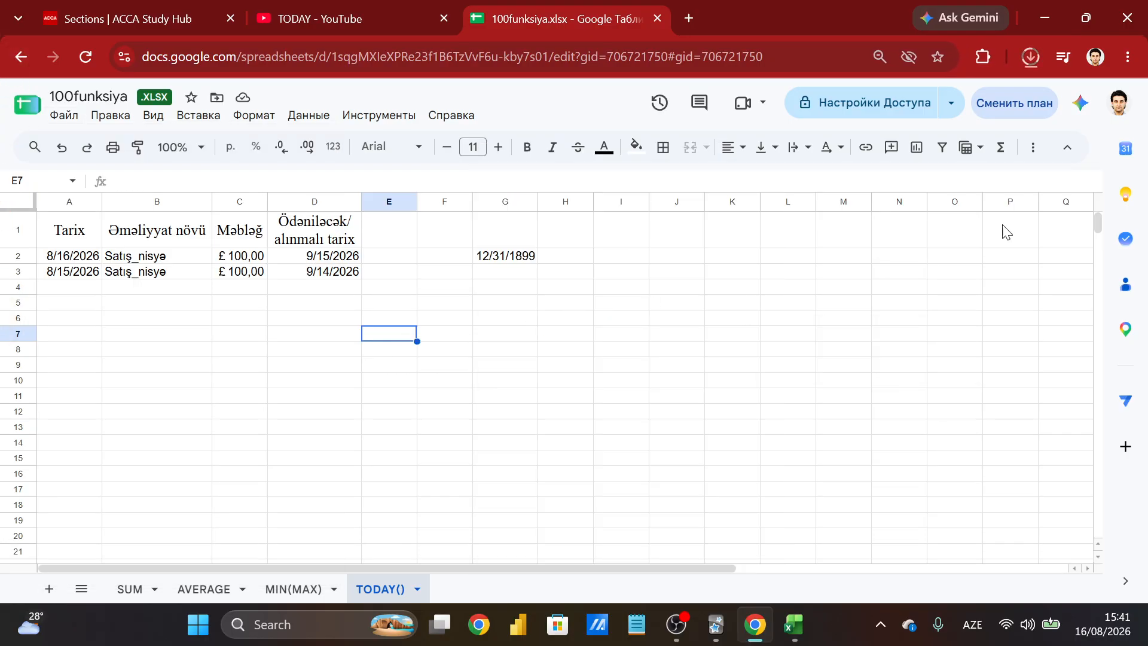
Check the downloaded 100funksiya.xlsx in the browser's download list
left_click(1033, 55)
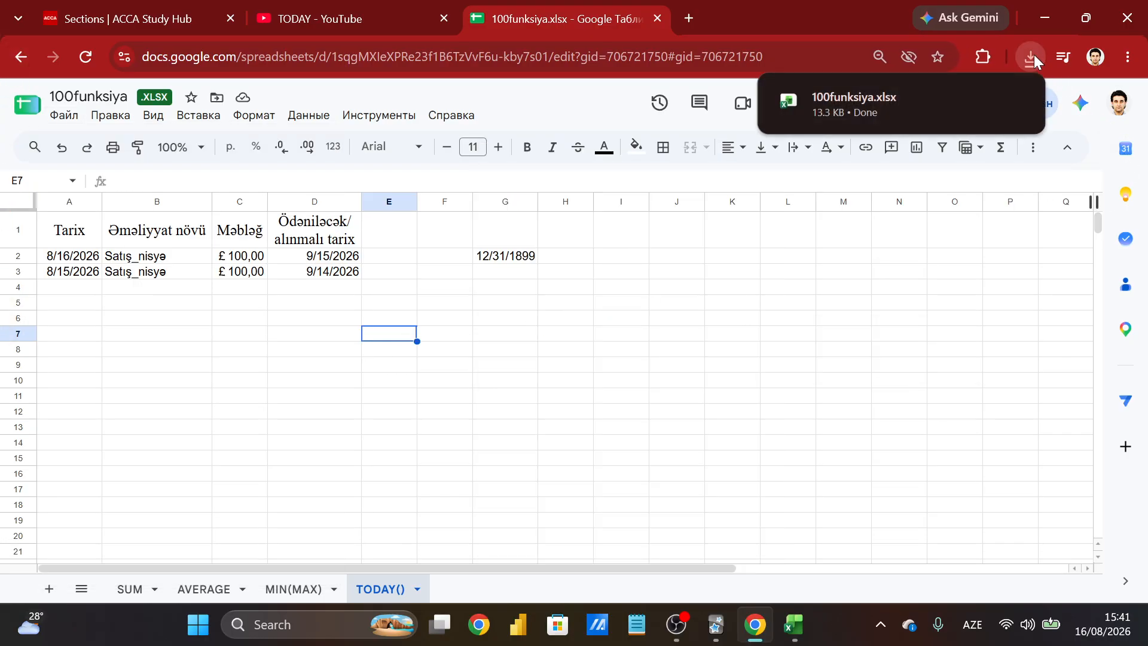
left_click(951, 99)
left_click(721, 233)
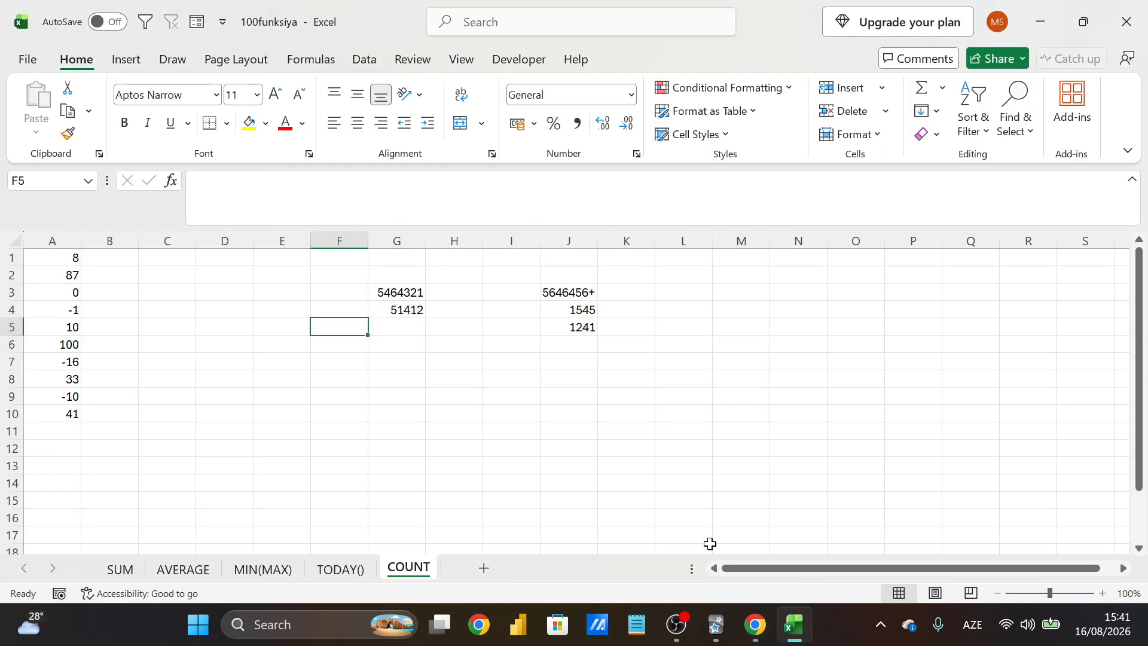
left_click(698, 394)
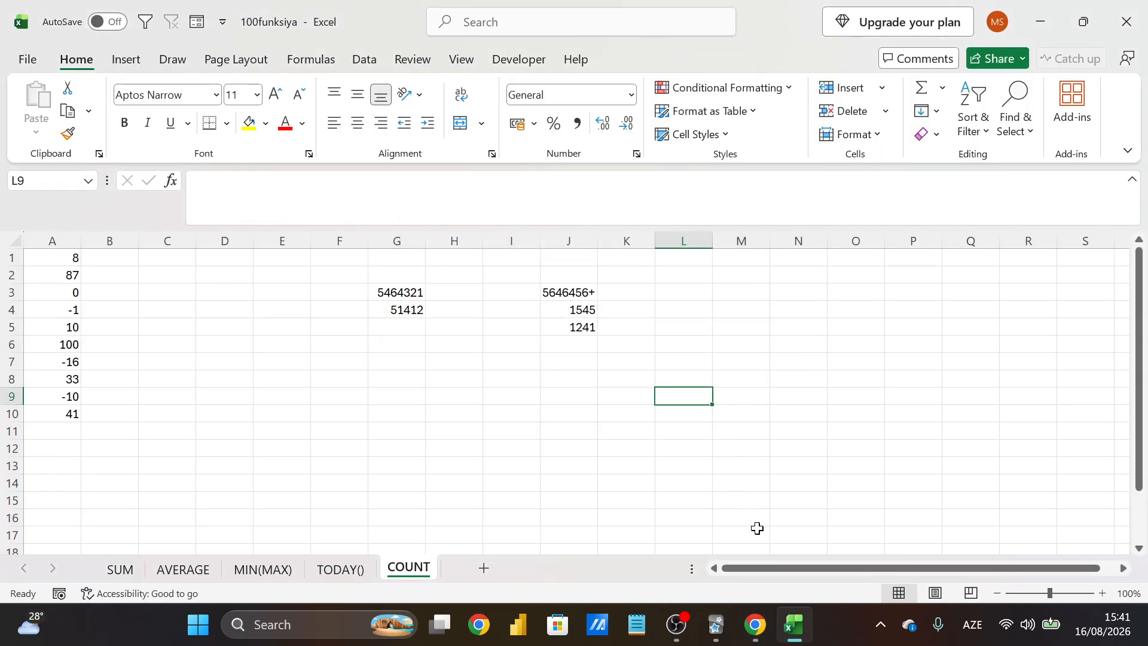
left_click(755, 639)
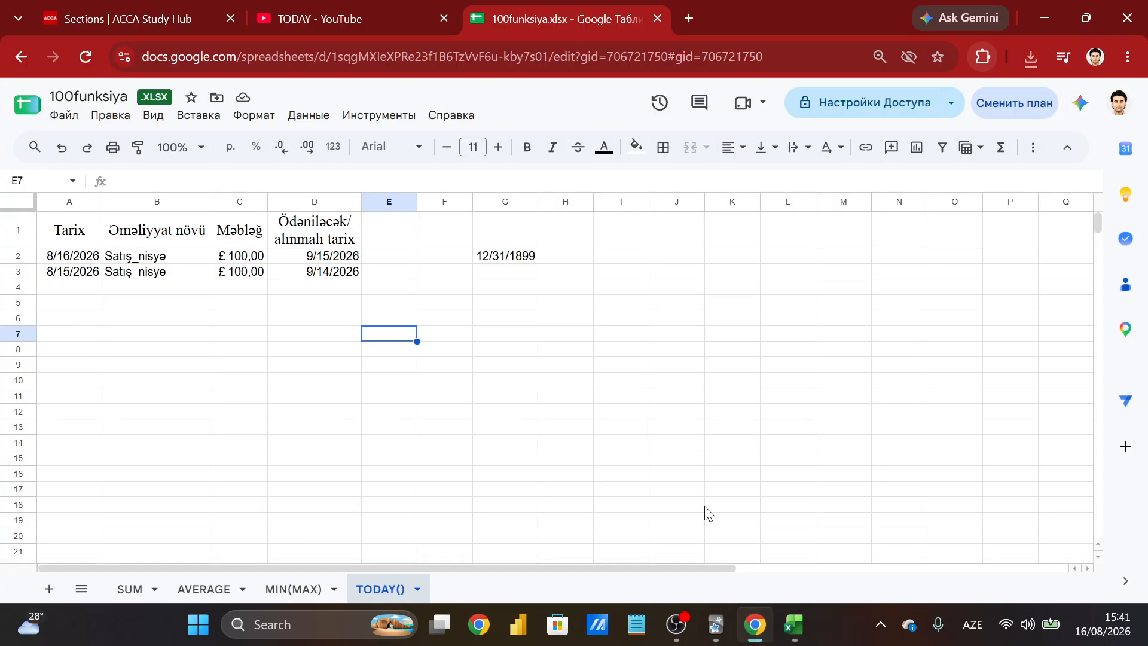
Close the browser tabs with the 100funksiya.xlsx spreadsheet and the TODAY video, and return to the Excel workbook
left_click(304, 6)
scroll(394, 299, "up", 8)
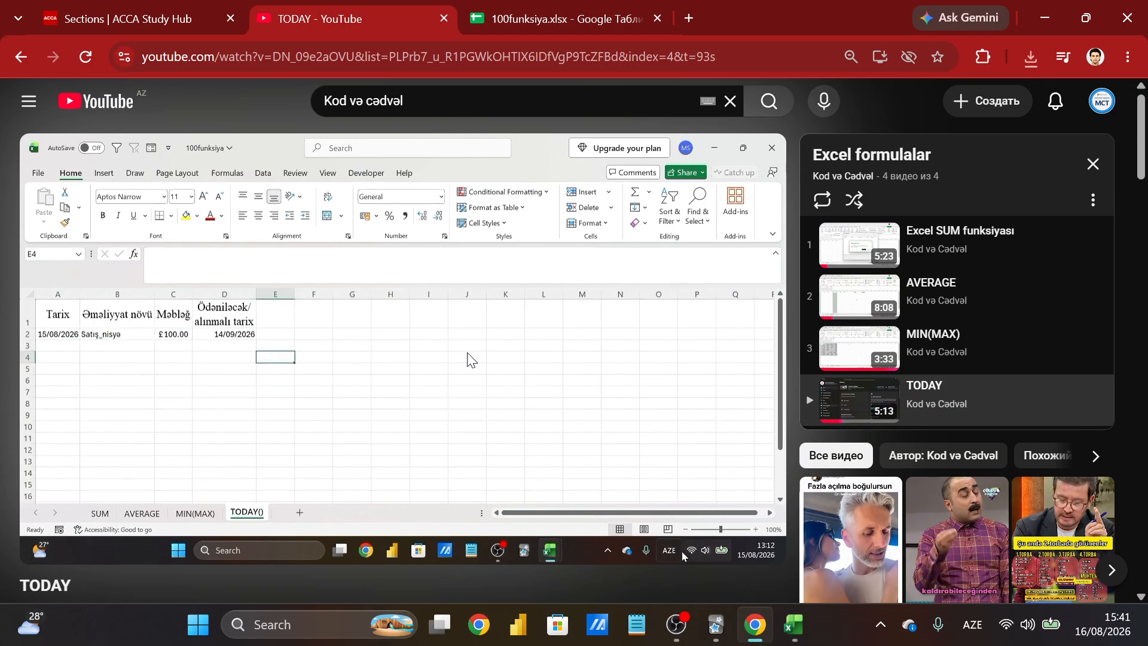
left_click(1093, 164)
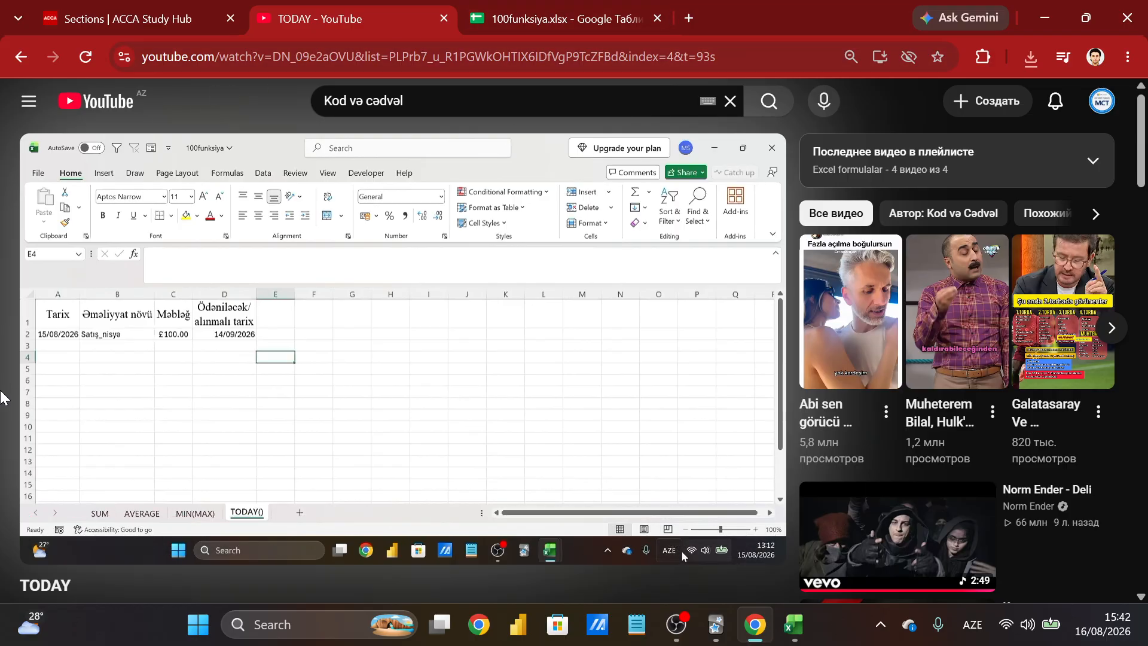
middle_click(556, 18)
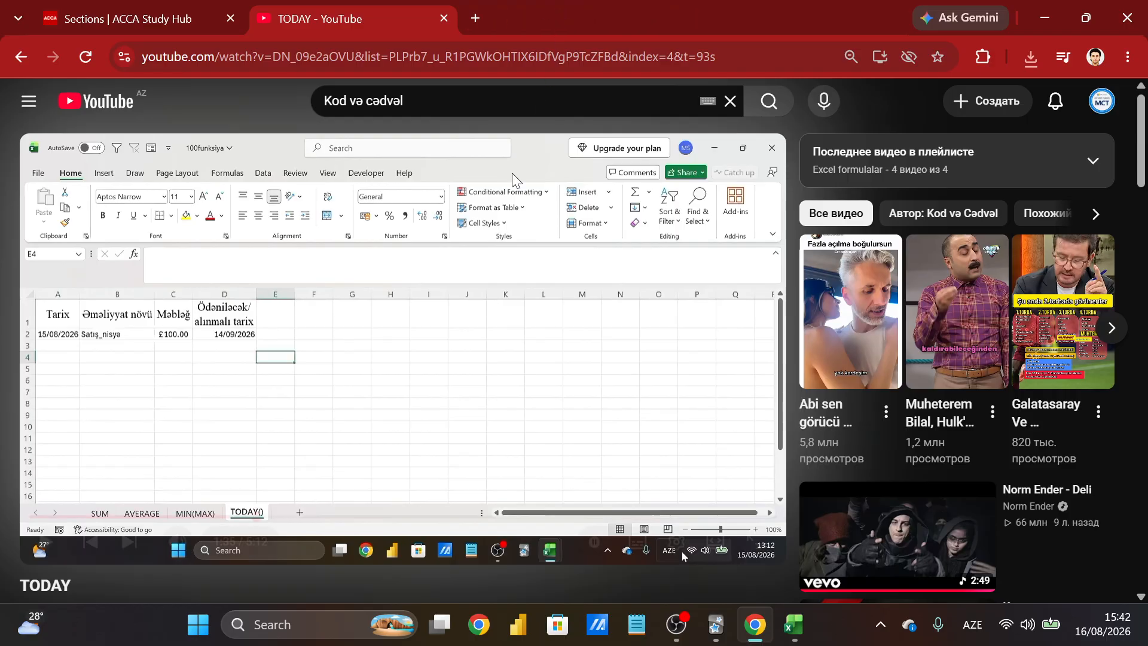
middle_click(295, 20)
left_click(1045, 18)
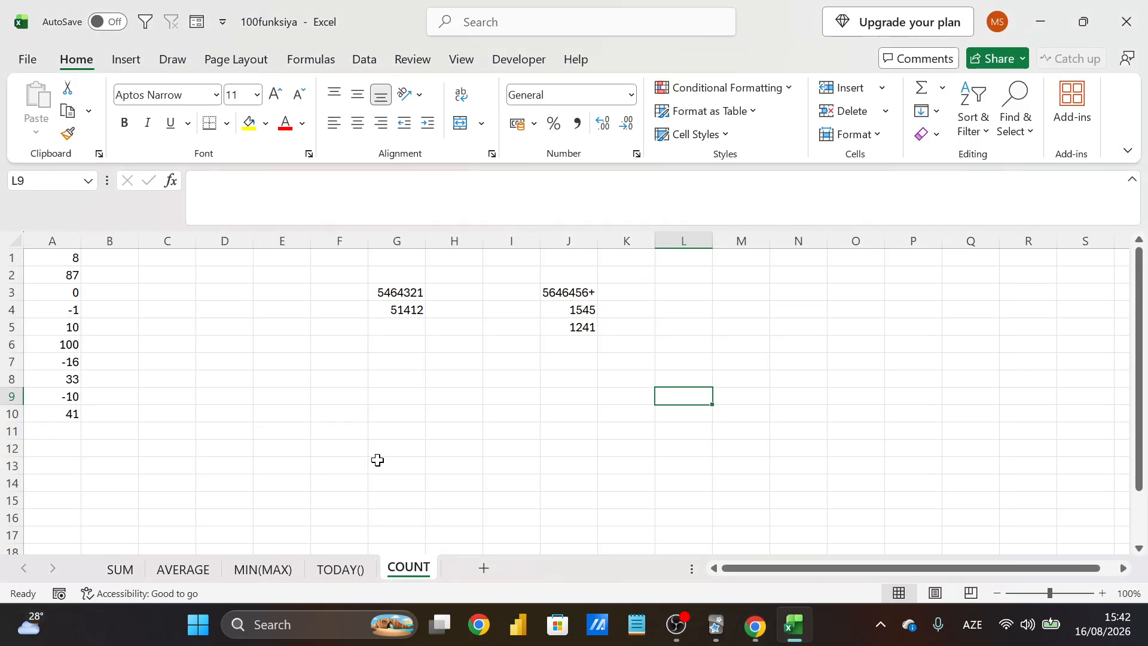
Clear the contents of cells F2:M9 on the COUNT sheet
left_click_drag(347, 276, 725, 399)
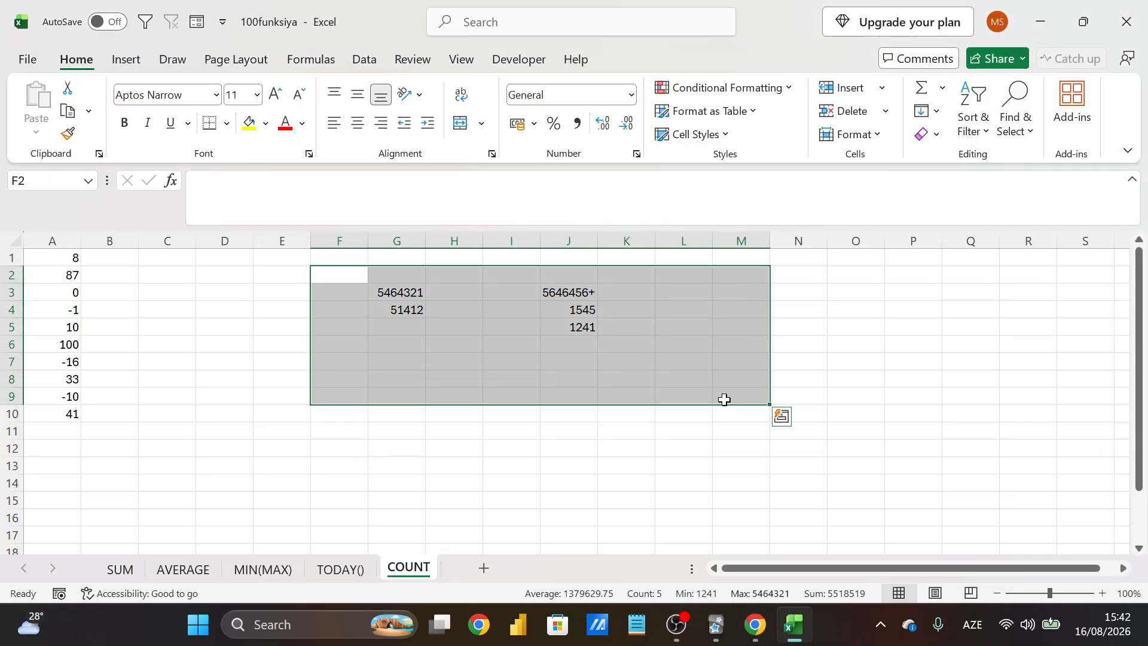
key("Delete")
Format the values in A1:A10 as Number with no decimal places
left_click_drag(38, 257, 48, 410)
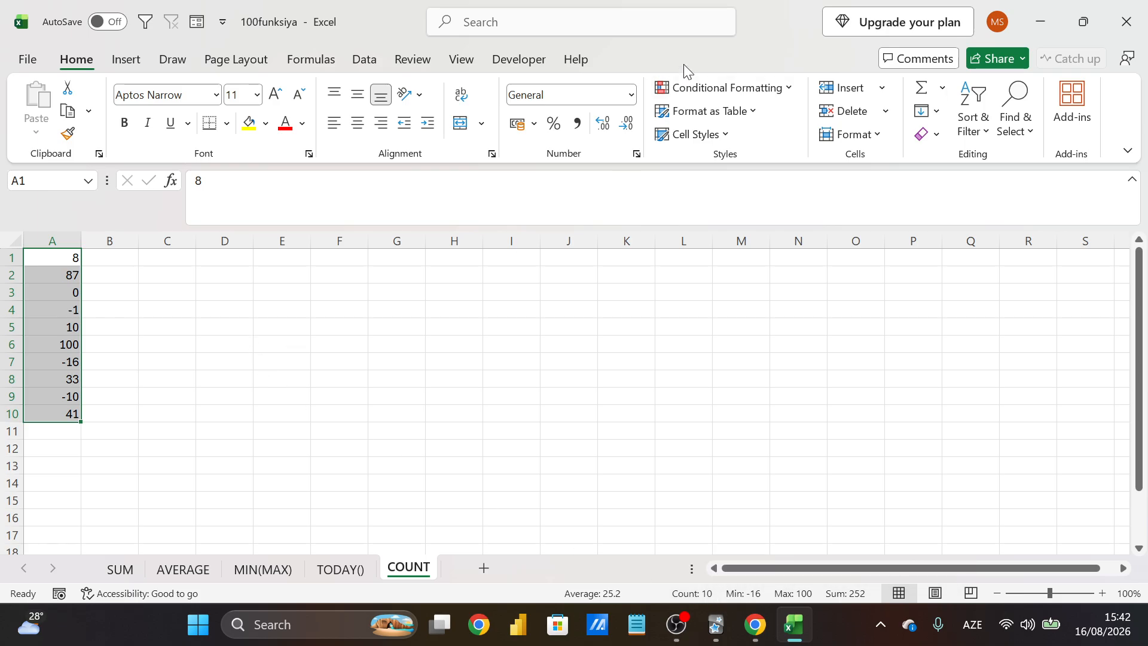
left_click(631, 94)
left_click(614, 169)
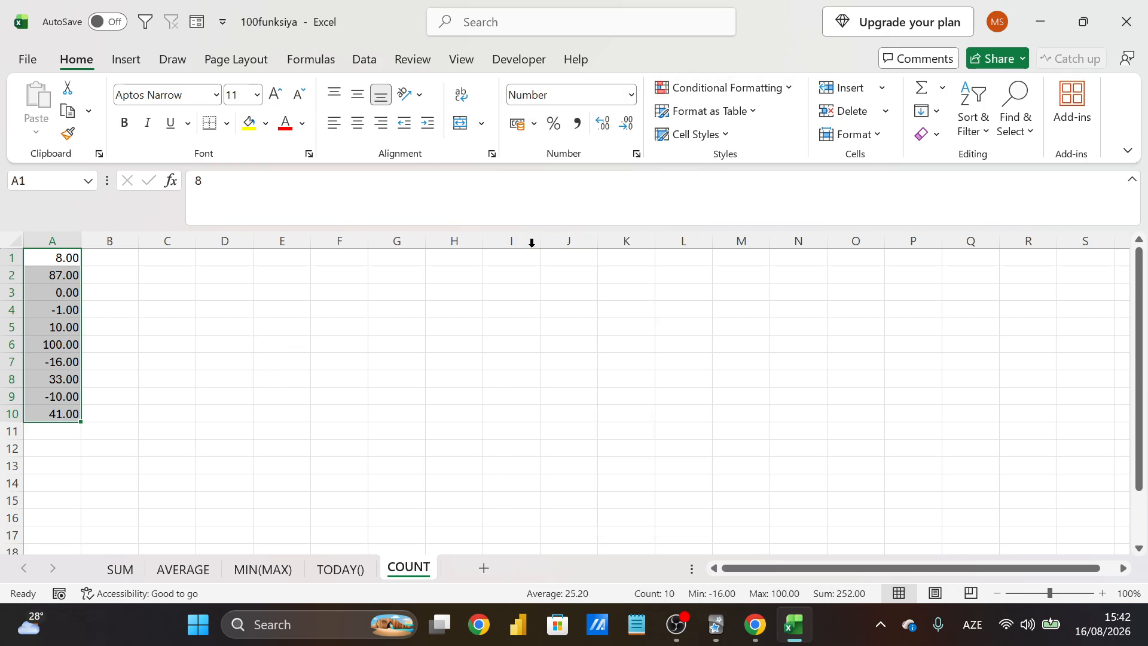
left_click(627, 123)
left_click(626, 123)
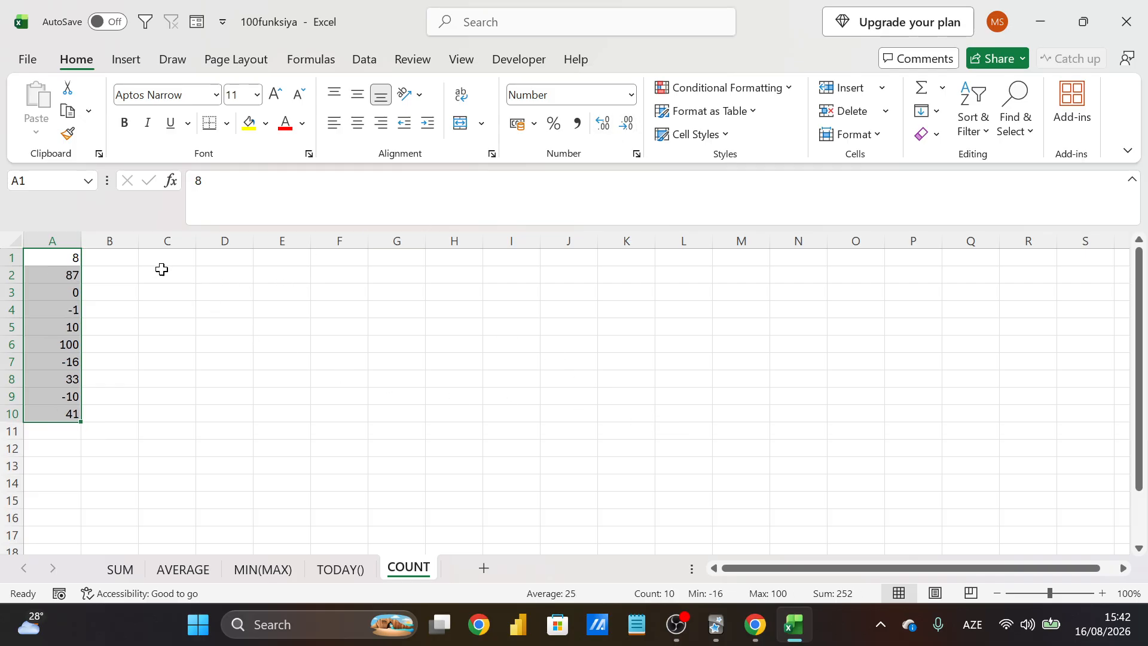
Enter the formula =ISNUMBER(A1) in cell B1 of the COUNT sheet
left_click(121, 262)
type("=isnum")
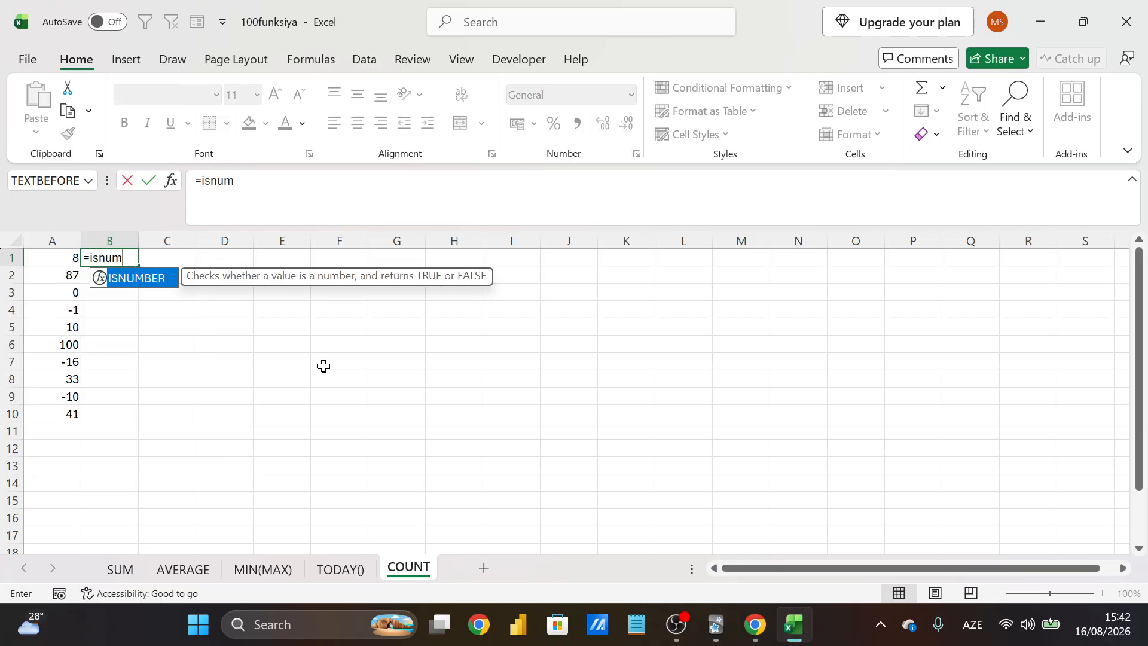
key("Tab")
key("Left")
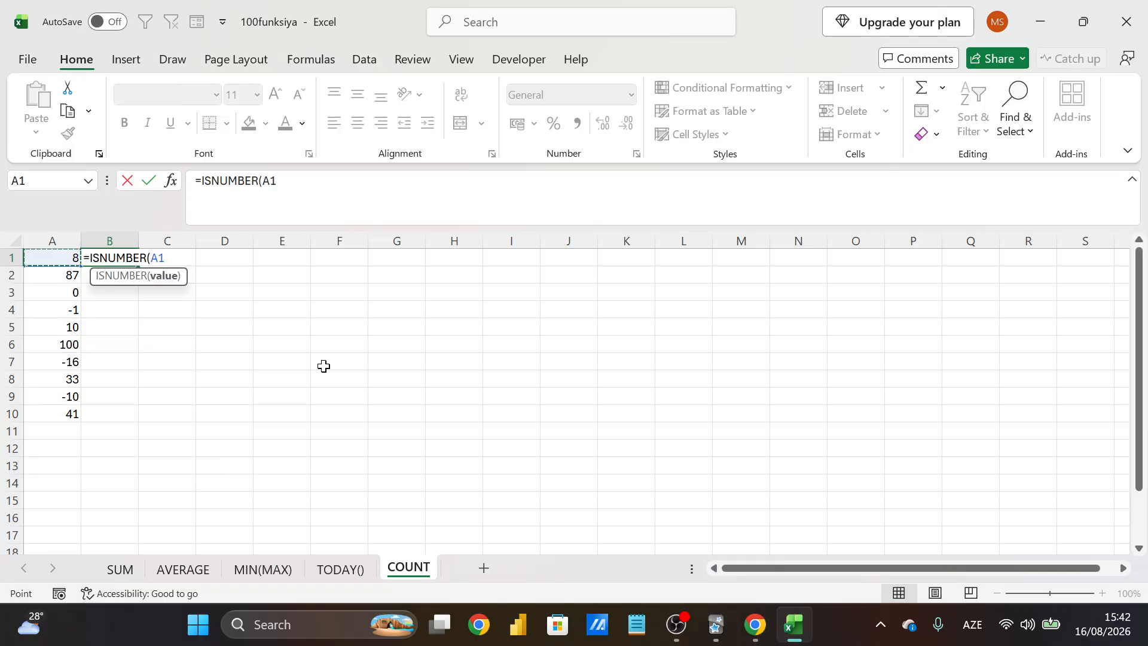
key("Return")
Copy the ISNUMBER formula from B1 down through B10, alongside the column A values
key("Up")
key("ctrl+c")
key("Left")
key("ctrl+Down")
key("Right")
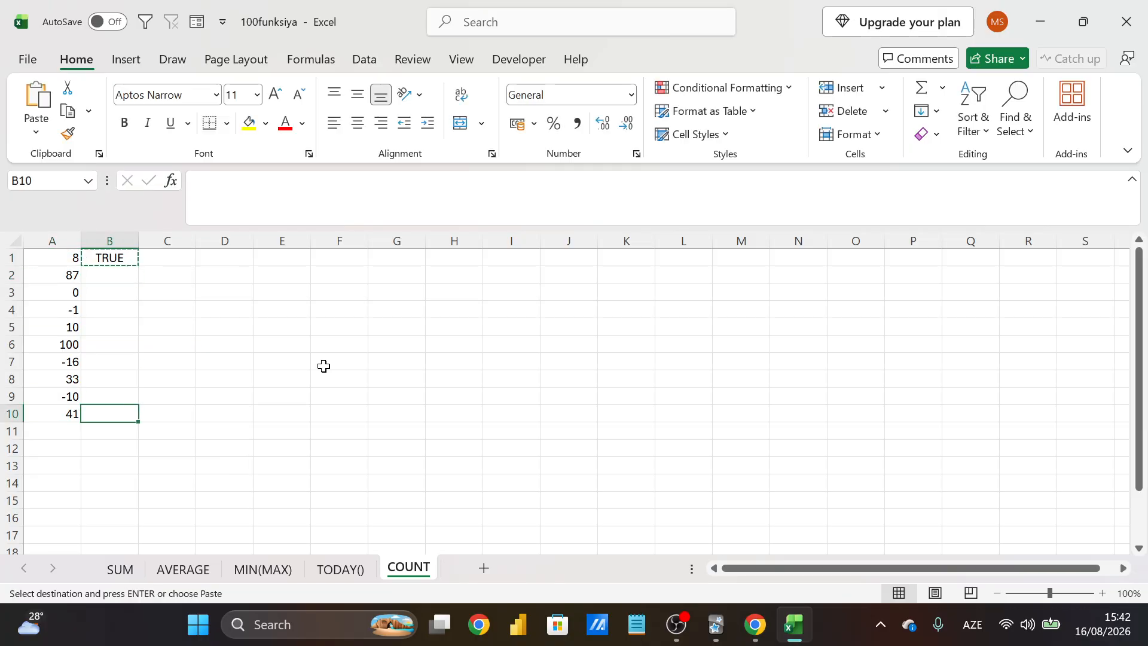
key("ctrl+shift+Up")
key("Return")
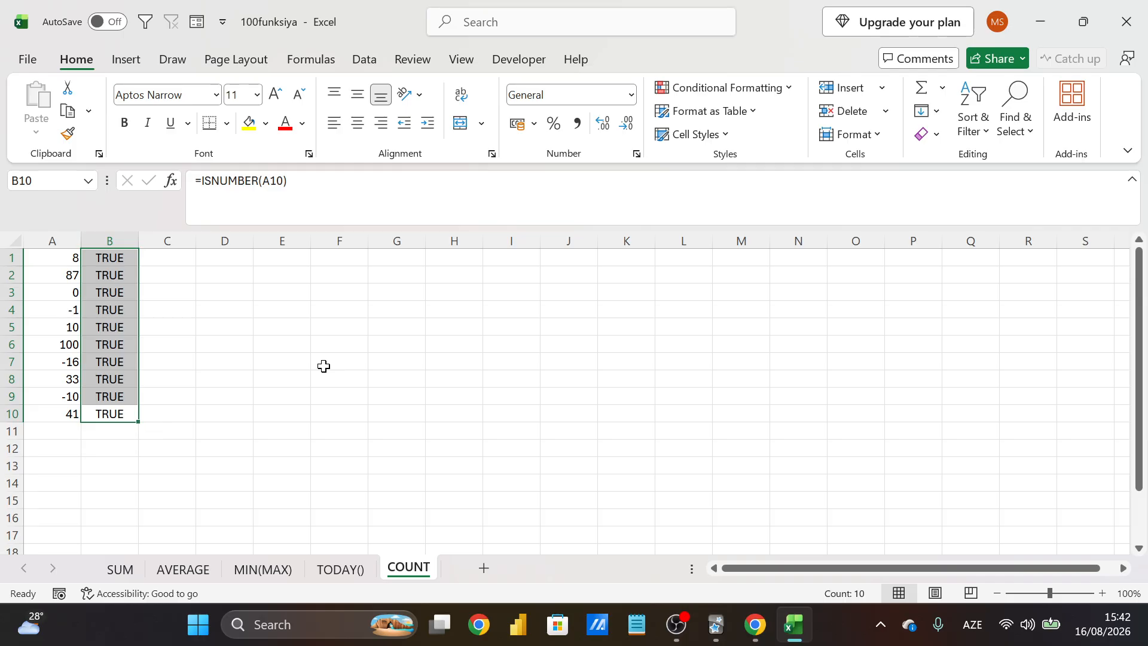
Clear the ISNUMBER formulas from the whole of column B
key("Up")
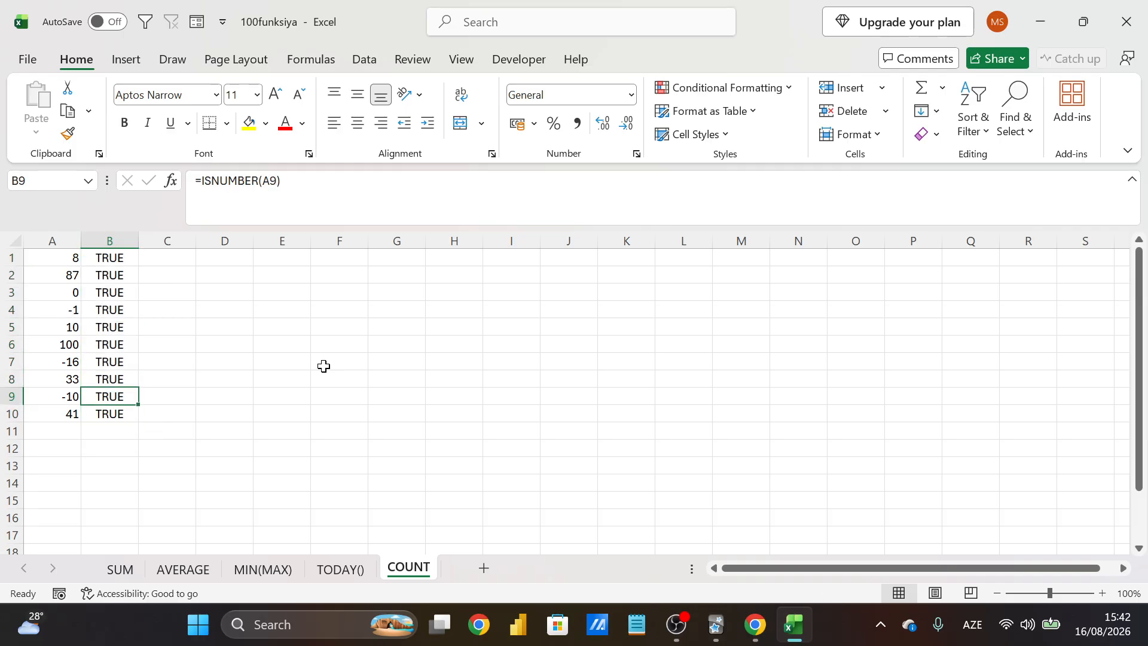
key("ctrl+space")
key("Delete")
Enter the formula =COUNT(A1:A10) in cell D1
key("Up")
key("Up")
key("ctrl+Up")
key("Right")
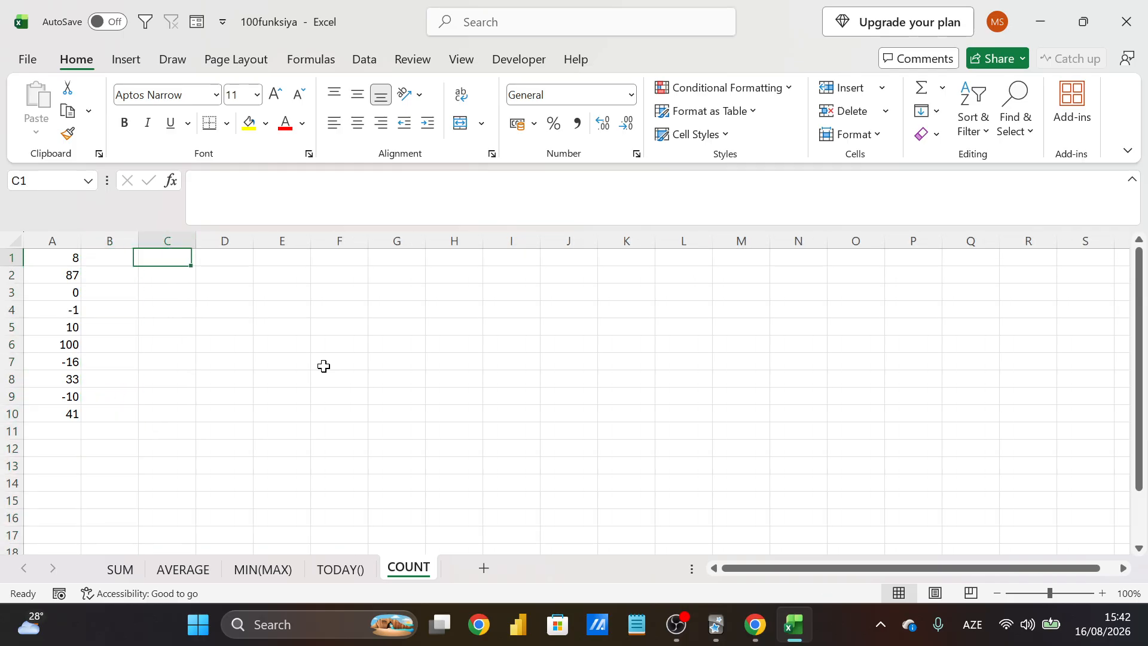
key("Right")
type("=count")
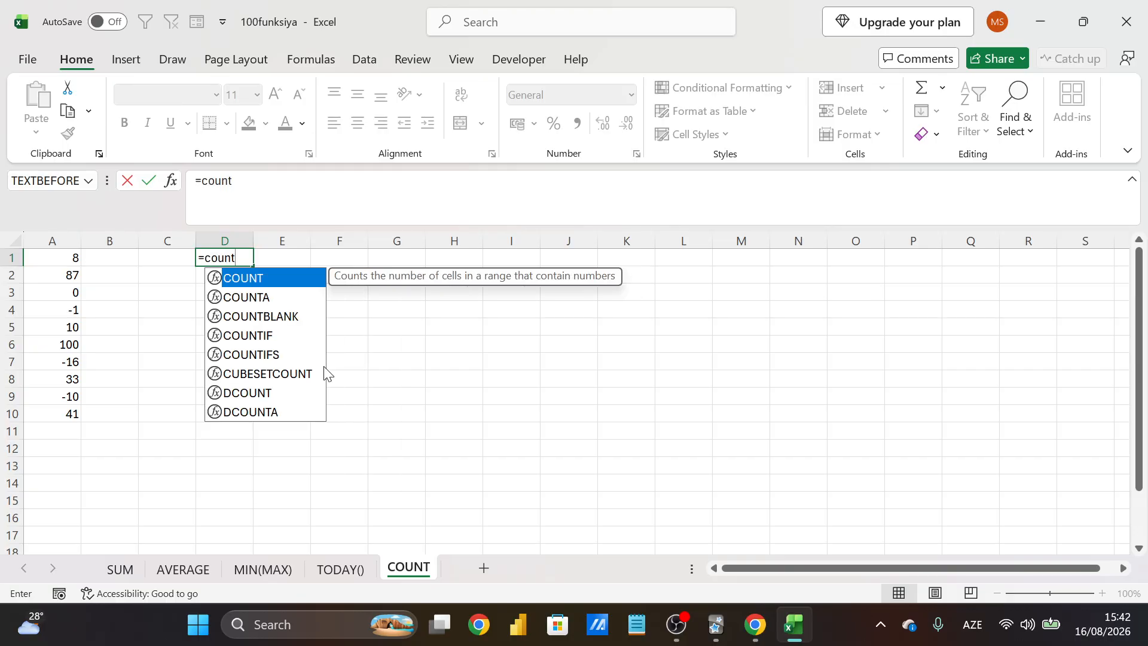
key("Tab")
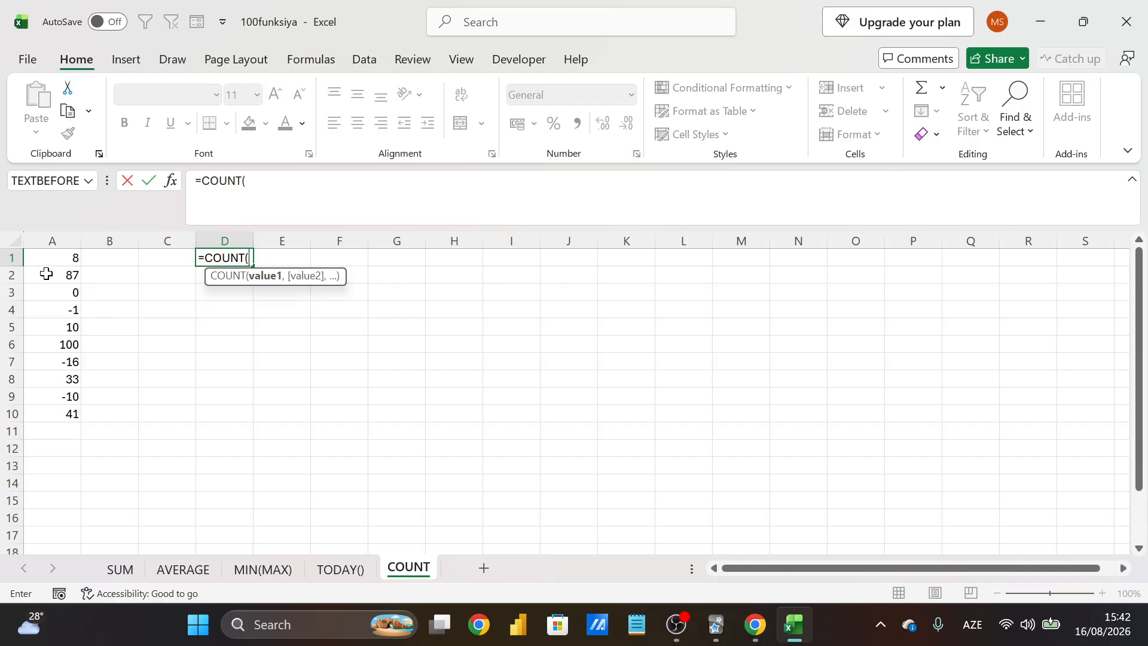
left_click_drag(40, 257, 47, 417)
key("Return")
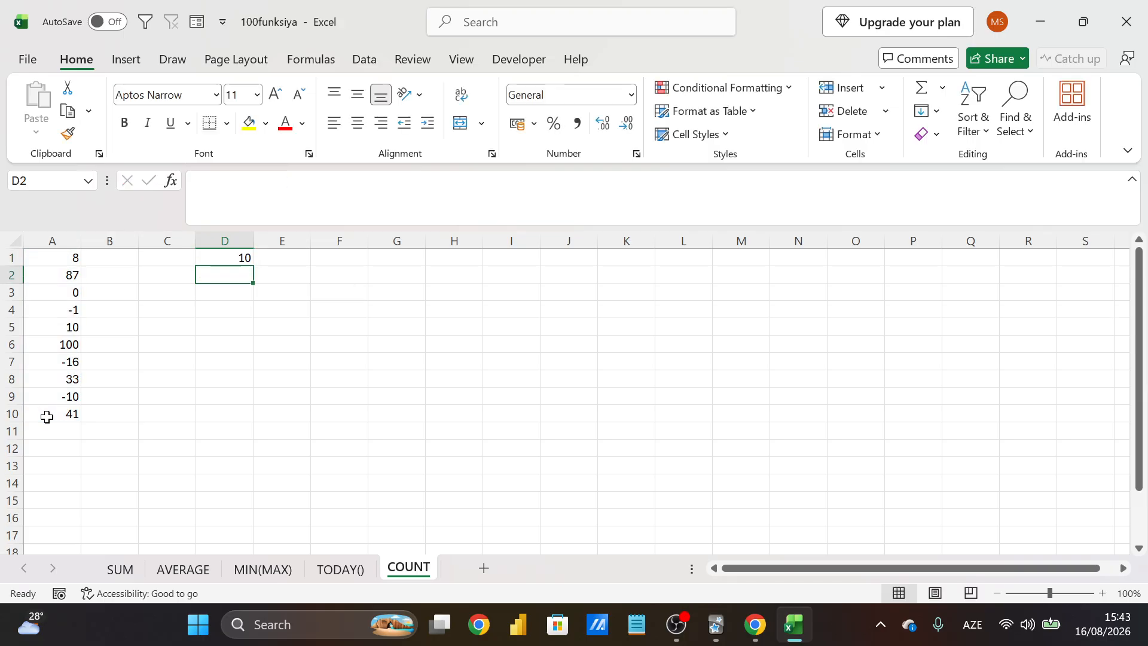
Inspect the COUNT function name in D1's formula and leave the cell without editing it
left_click(214, 257)
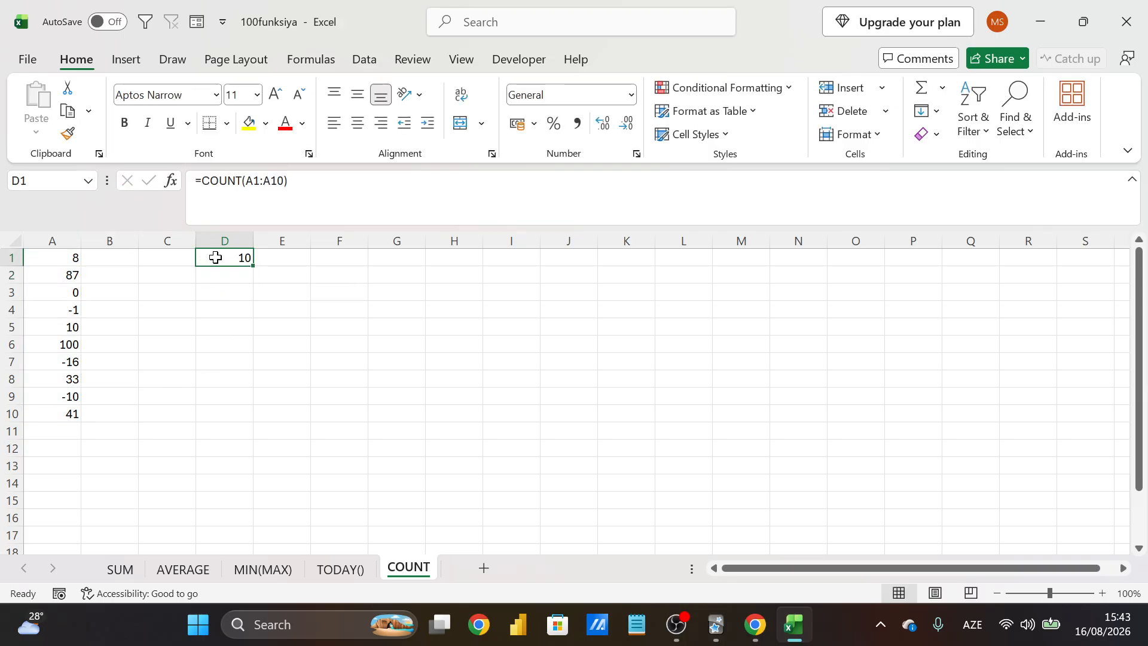
left_click_drag(202, 181, 242, 180)
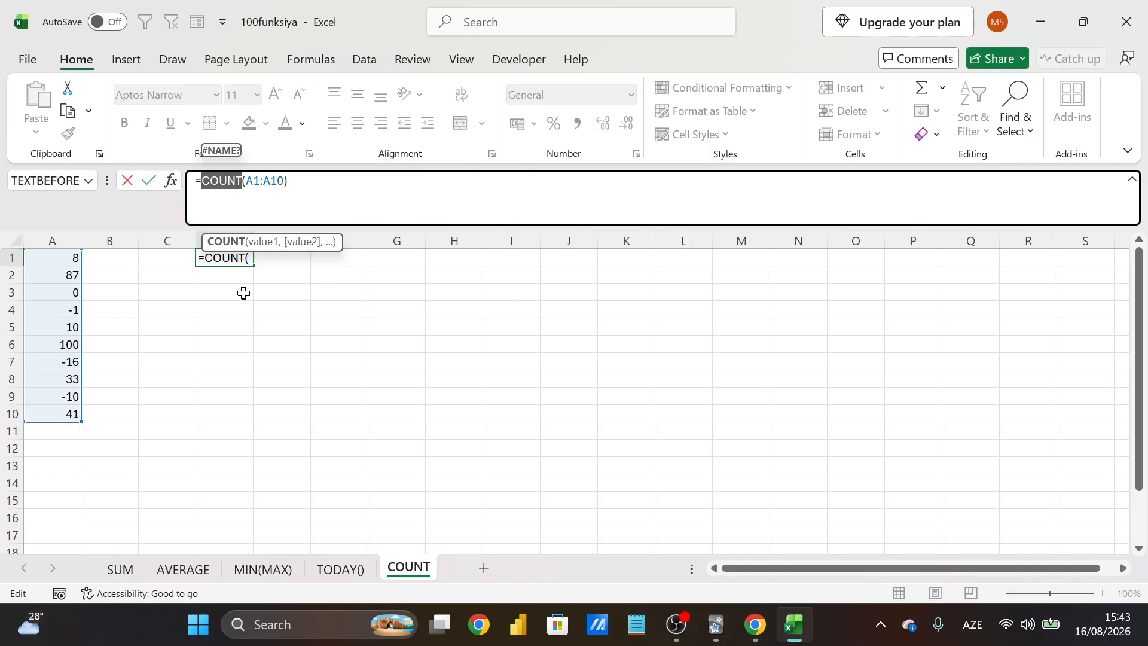
key("Escape")
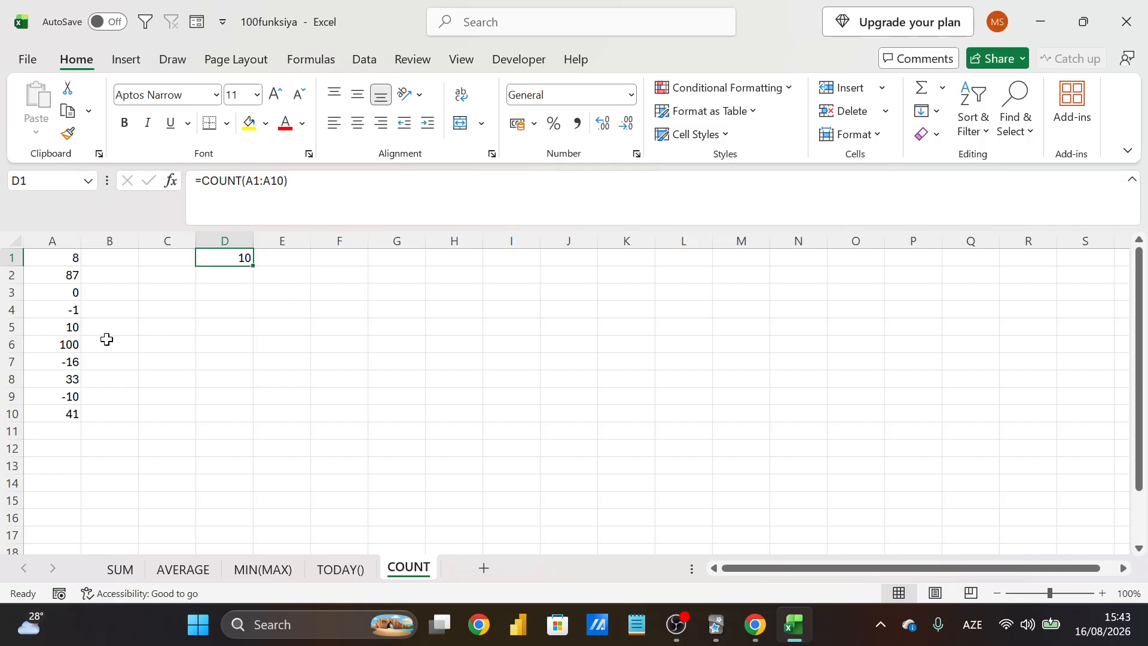
Replace the value in A4 with the formula =ISNUMBER(A3) and check the cell
left_click(54, 311)
type("=")
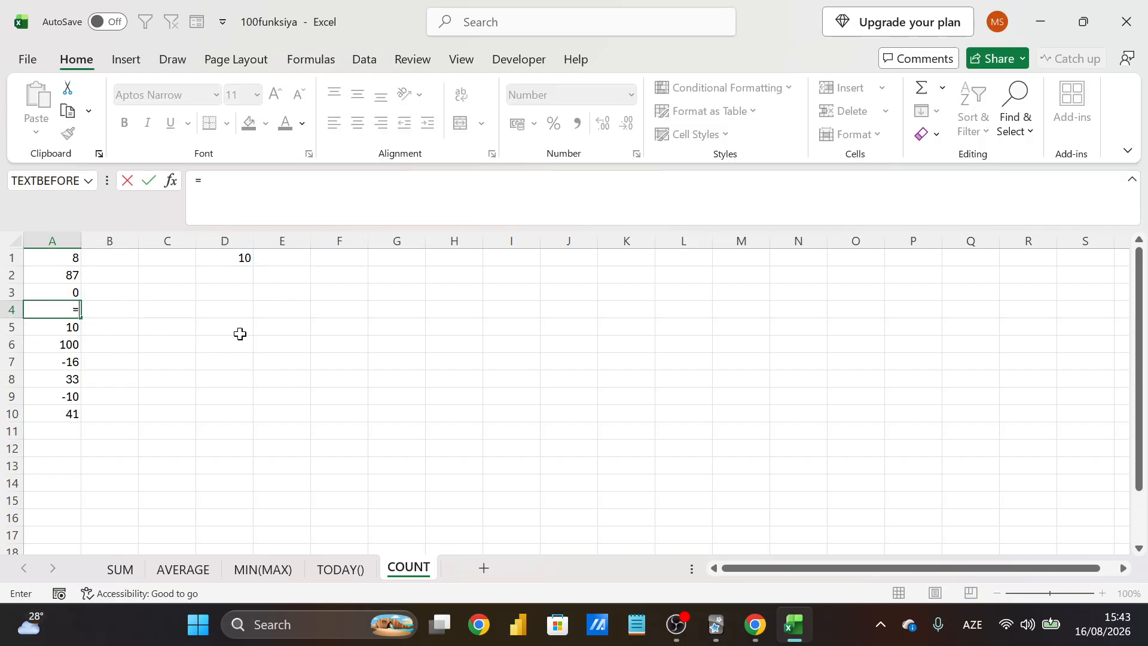
type("isnumb")
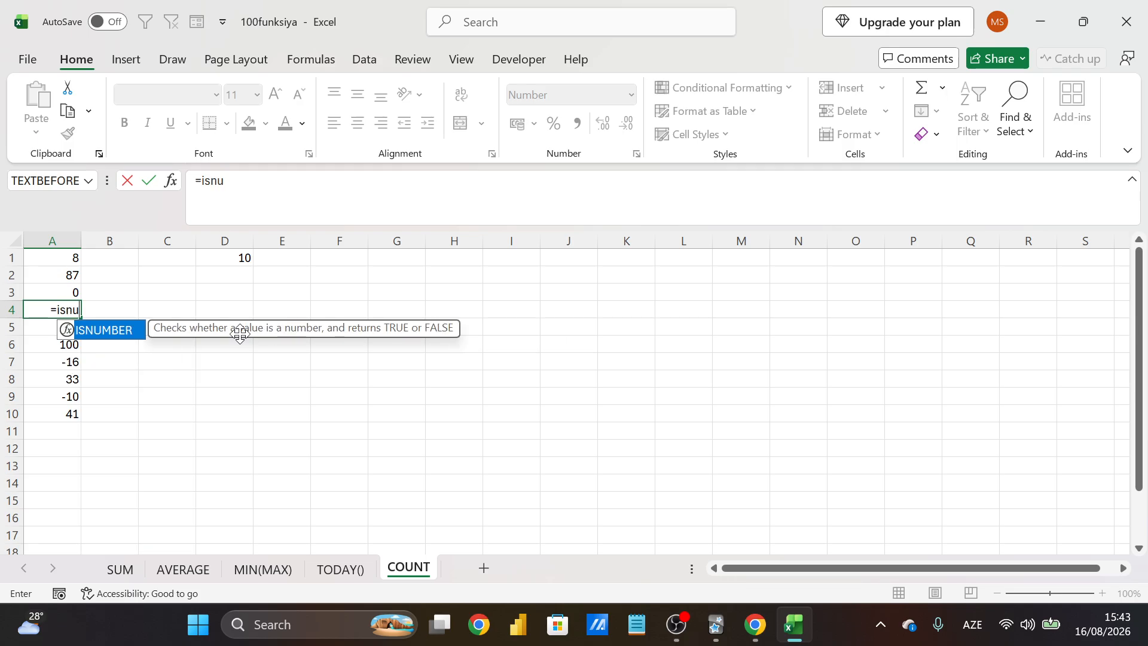
key("Tab")
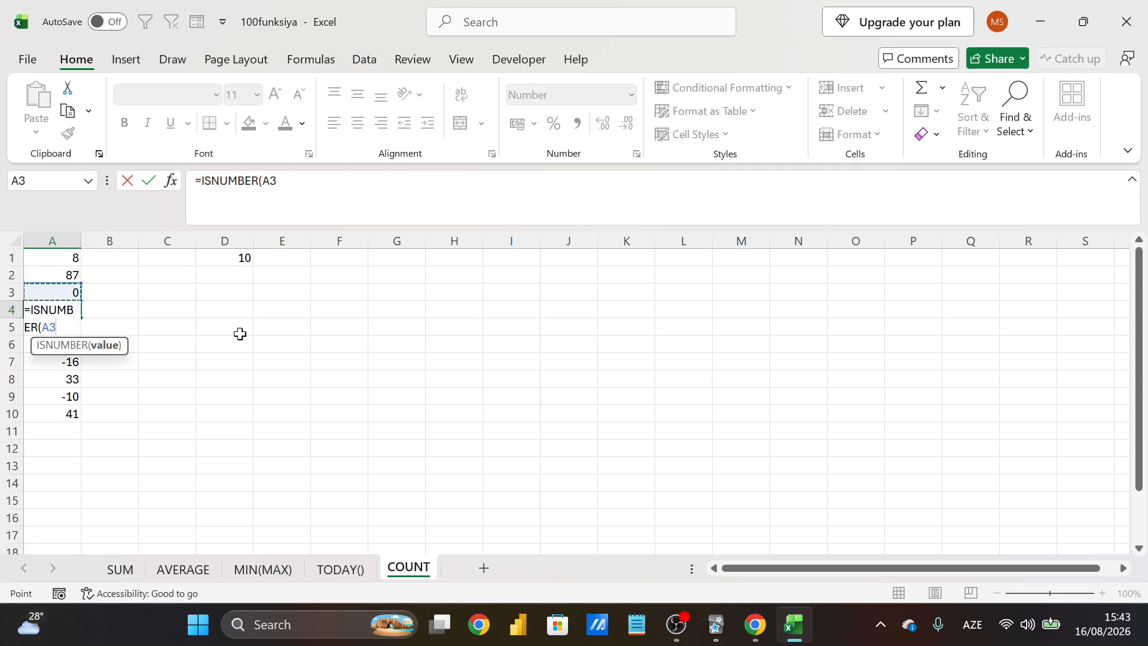
key("Return")
key("Up")
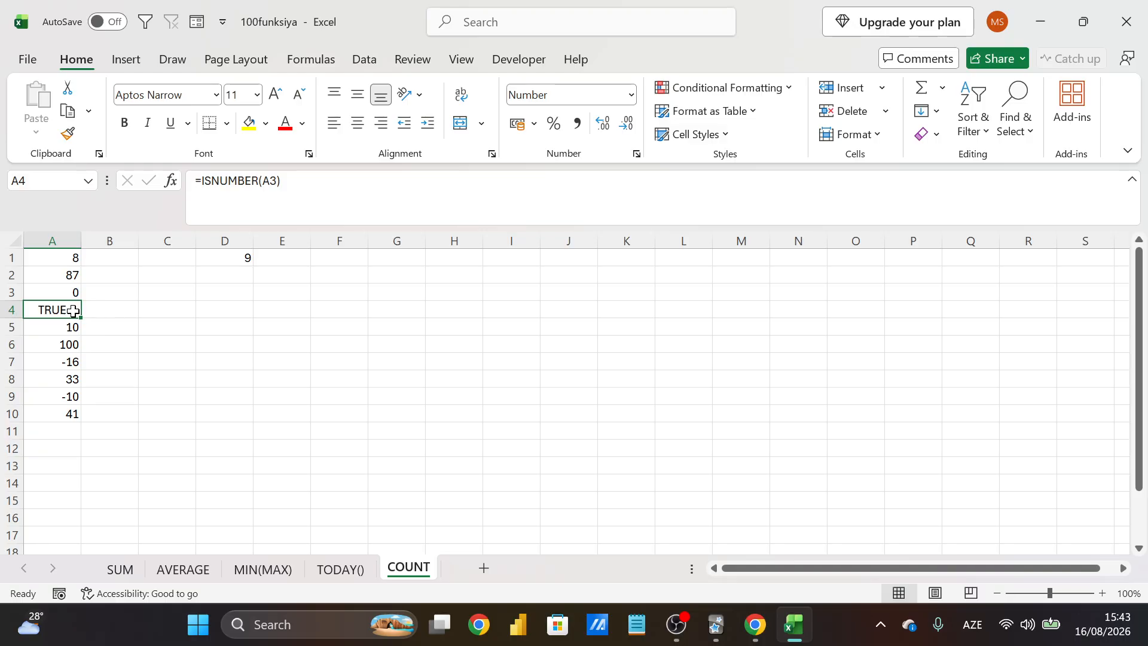
Switch to Chrome, search for Boolean in a new tab, and read through the definition and results
left_click(756, 624)
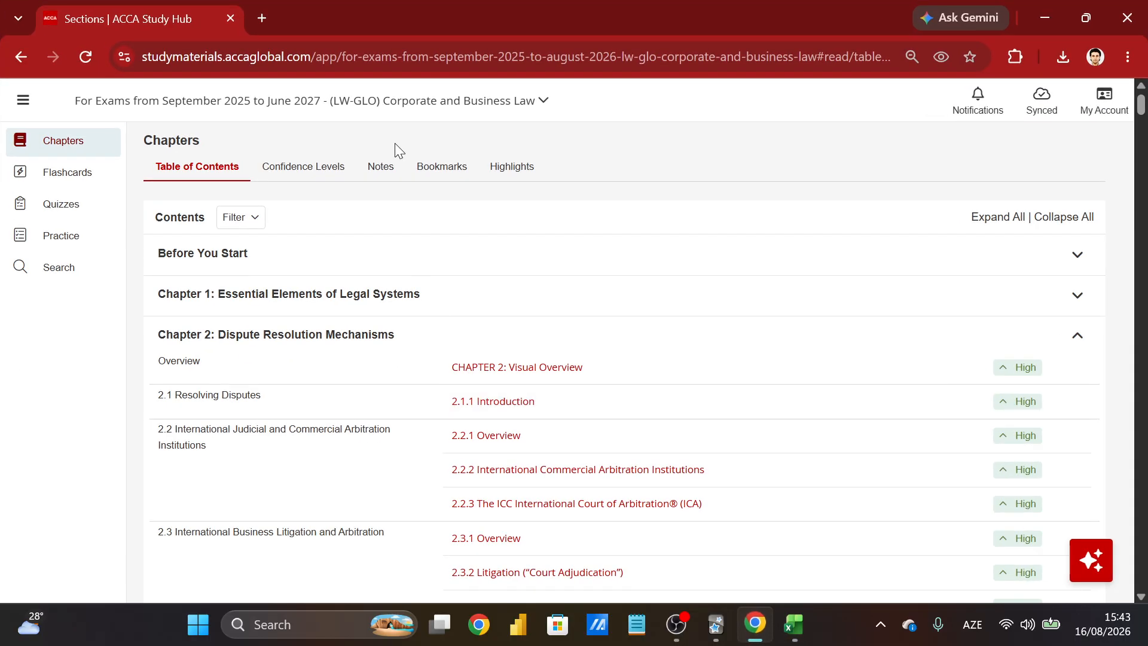
left_click(257, 23)
type("Boolean")
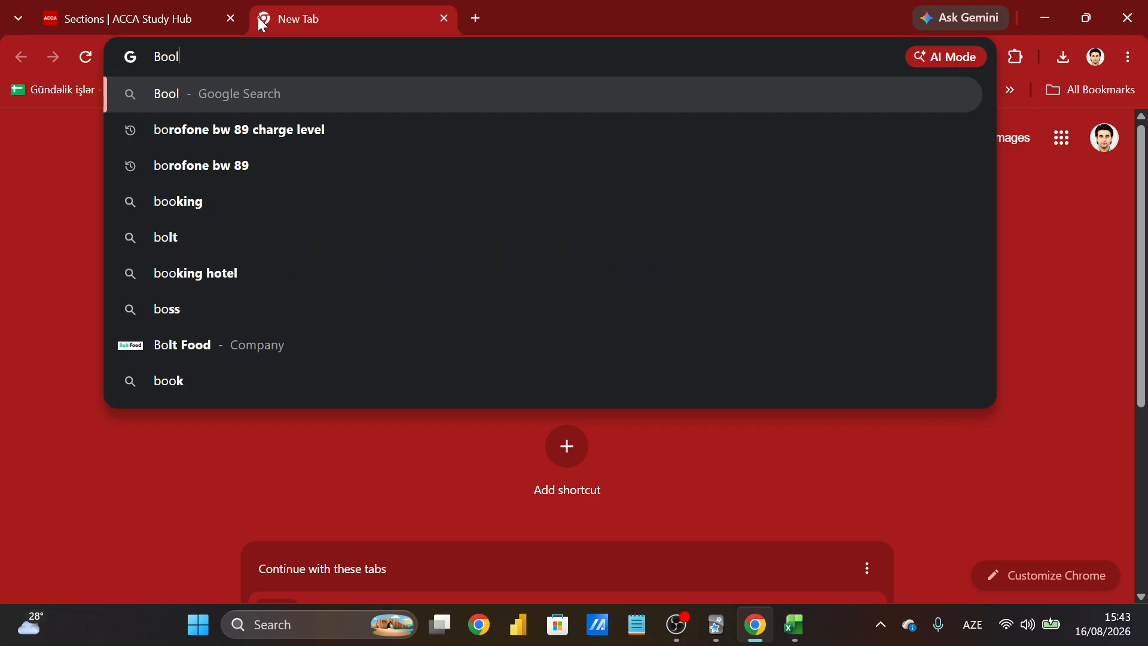
key("Return")
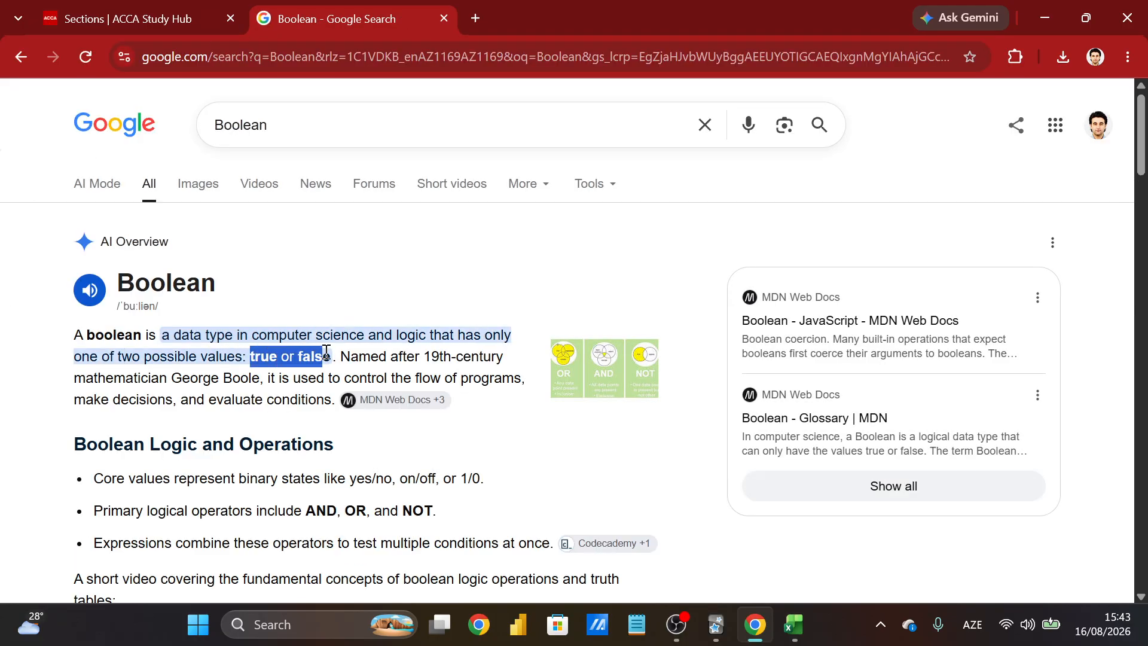
scroll(2, 353, "down", 4)
scroll(1, 353, "down", 5)
scroll(1, 353, "up", 6)
scroll(2, 353, "down", 12)
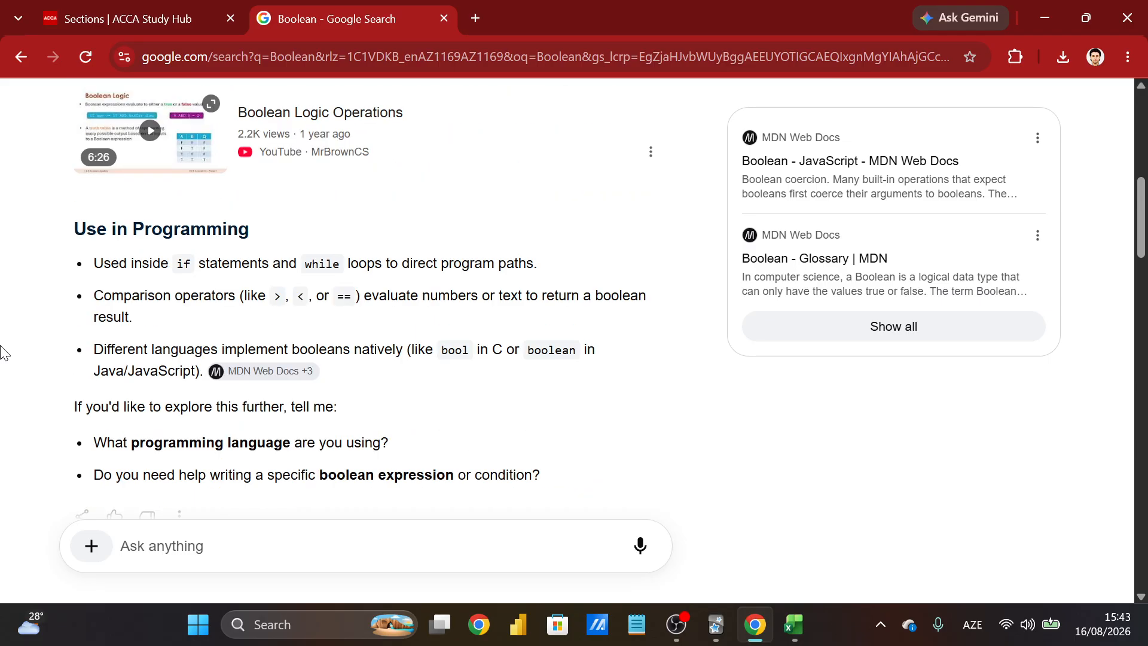
scroll(2, 353, "down", 8)
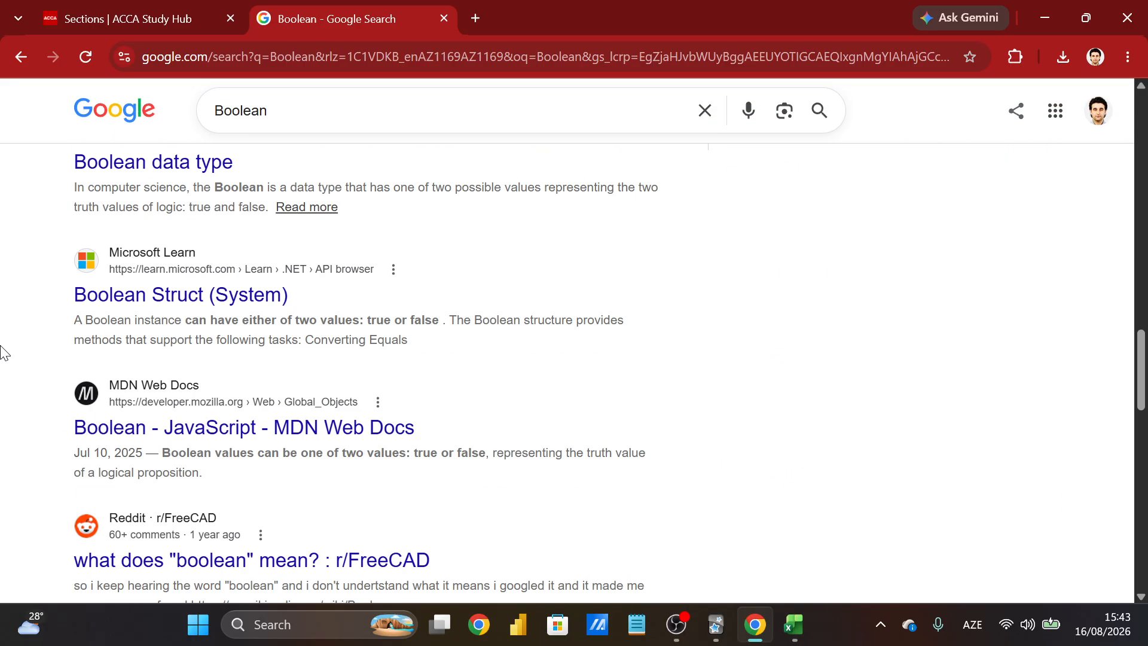
scroll(2, 352, "up", 20)
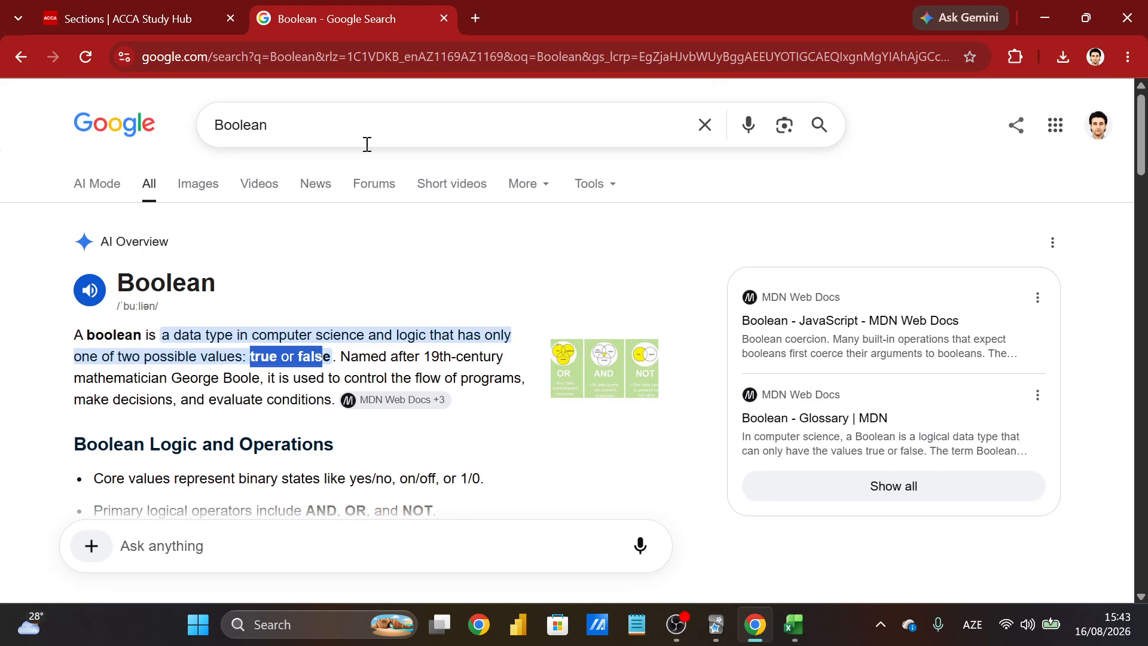
Look up boolean scientist on Google, then close the search tab and return to the Excel workbook
left_click(379, 127)
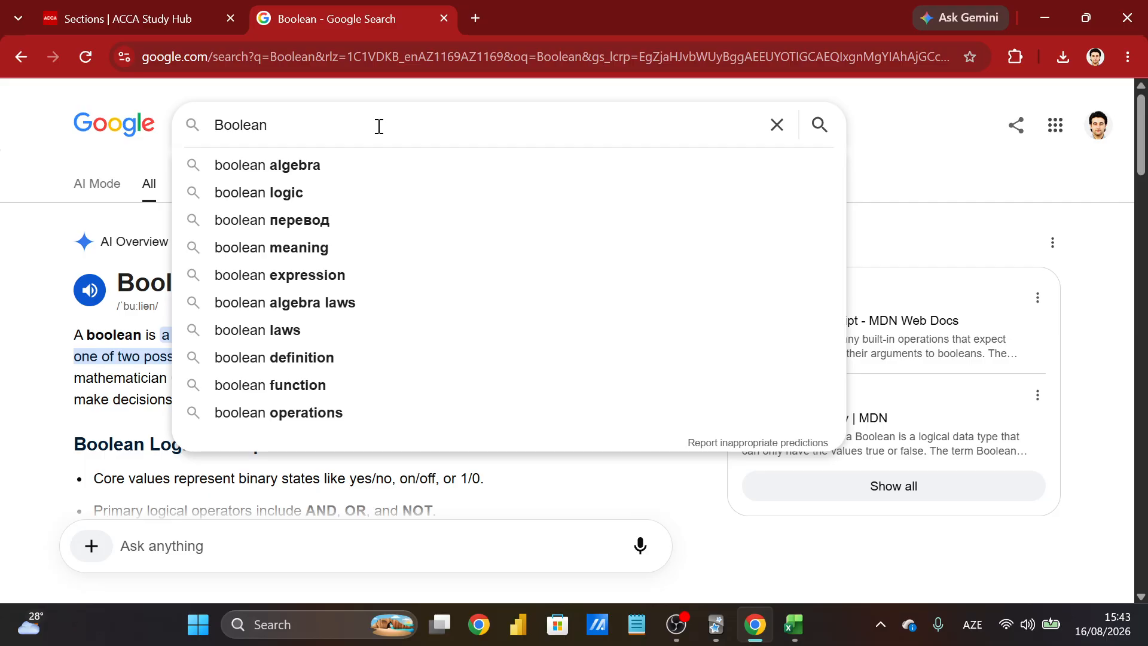
type("sc")
left_click(376, 167)
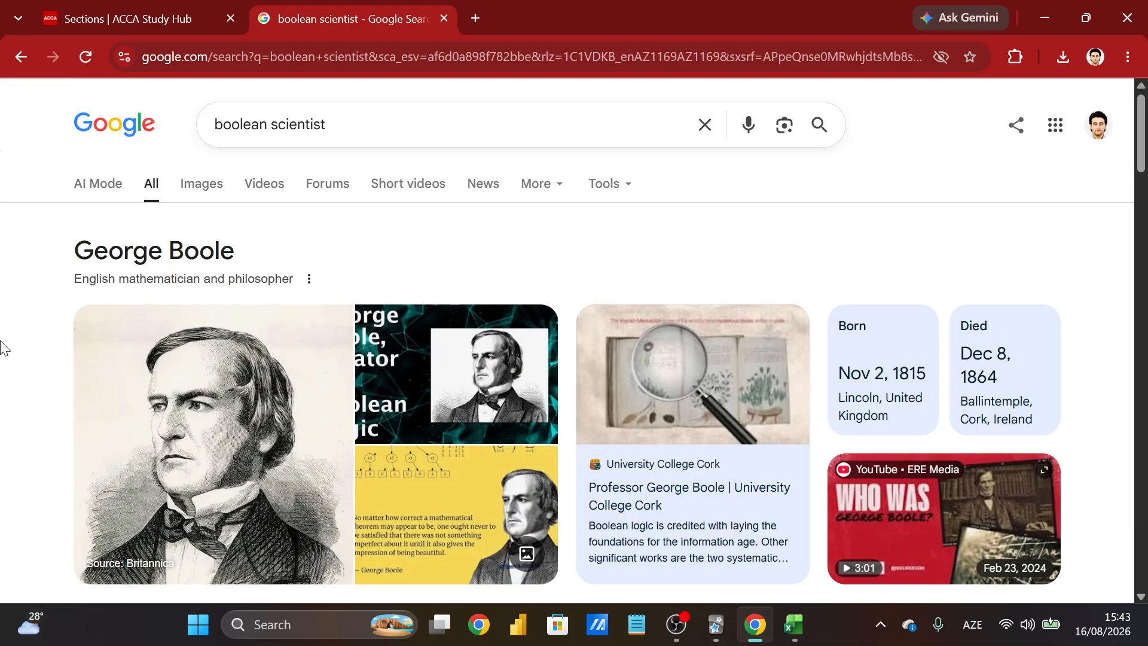
scroll(2, 349, "down", 4)
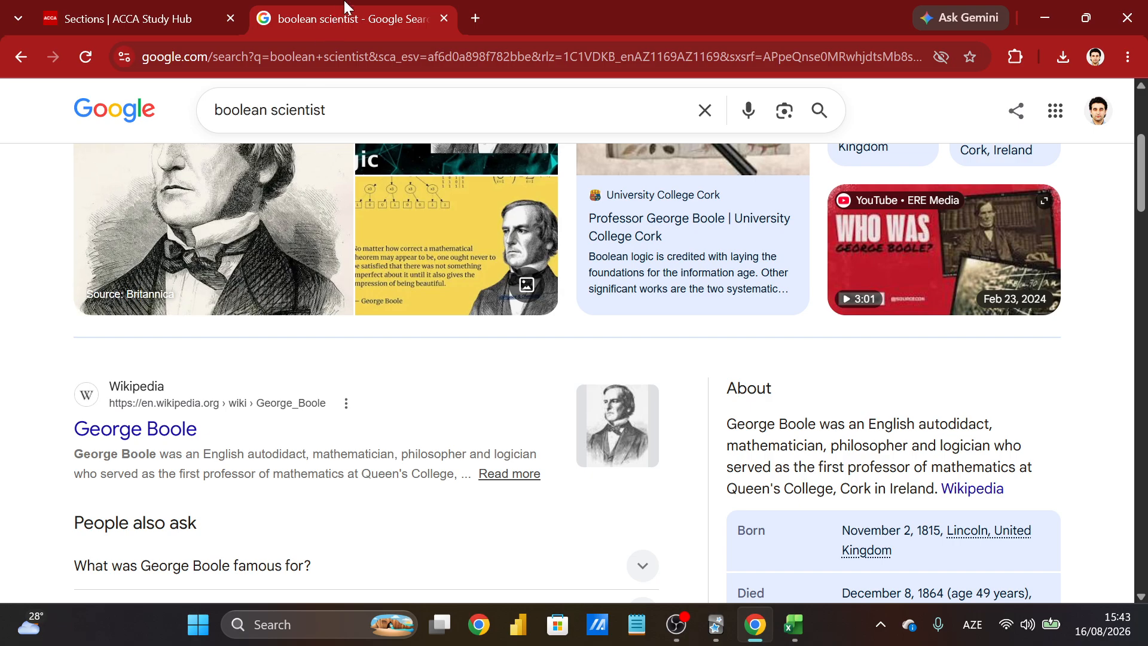
scroll(2, 193, "up", 4)
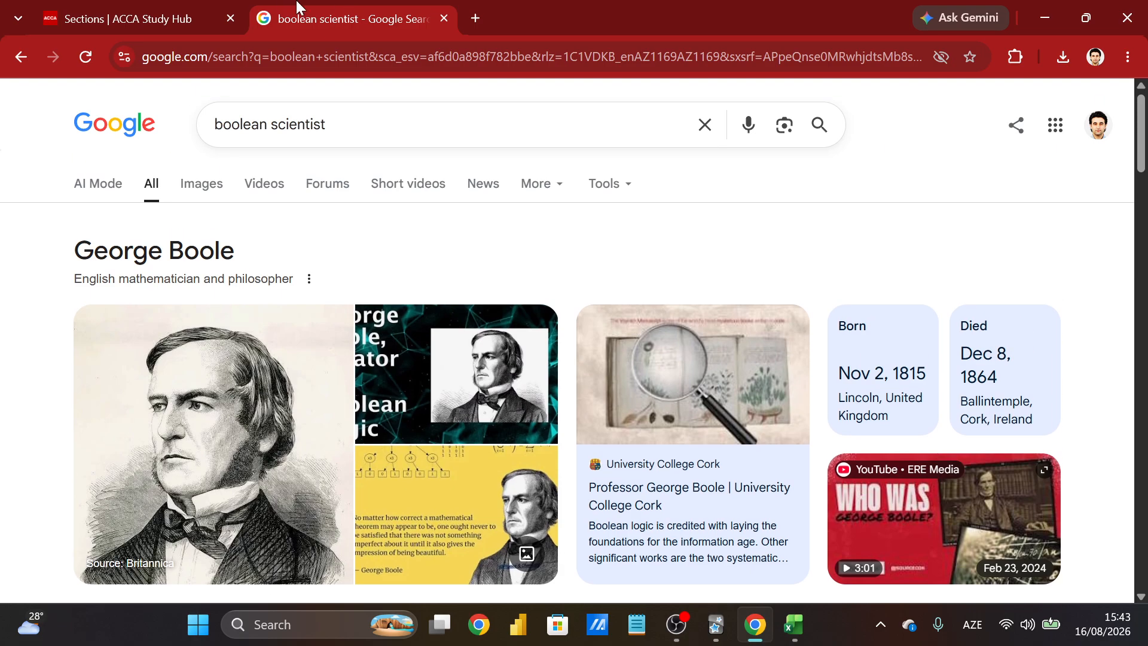
middle_click(345, 3)
key("alt+Tab")
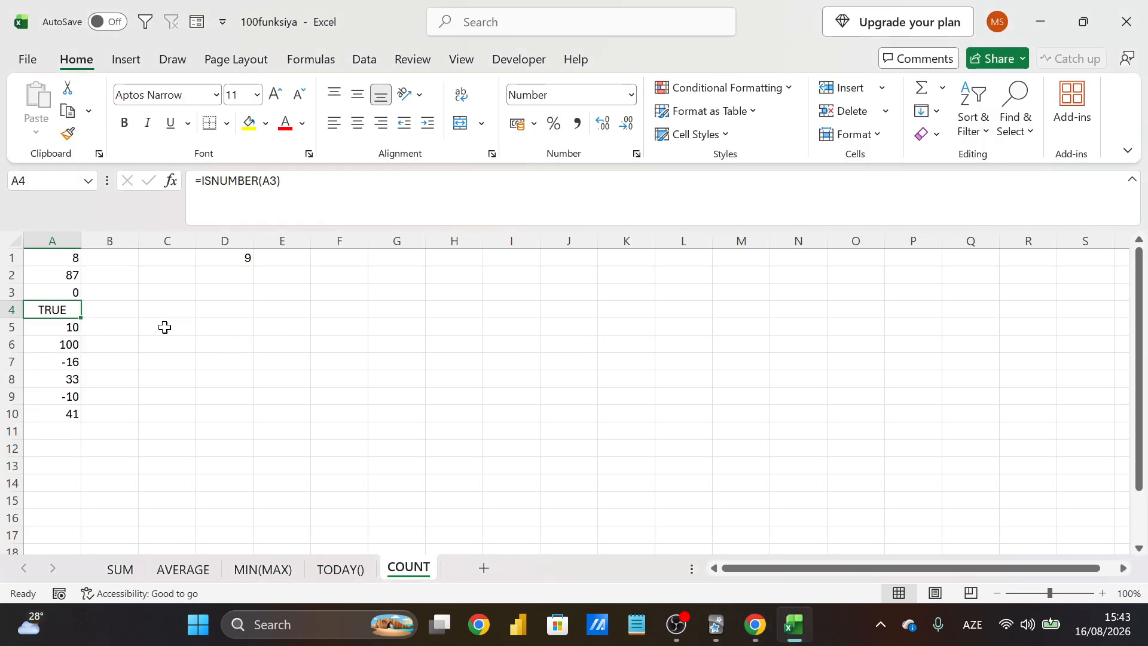
Replace the value in A5 with the formula =ISTEXT(A6) and check the COUNT formula in D1
left_click(36, 327)
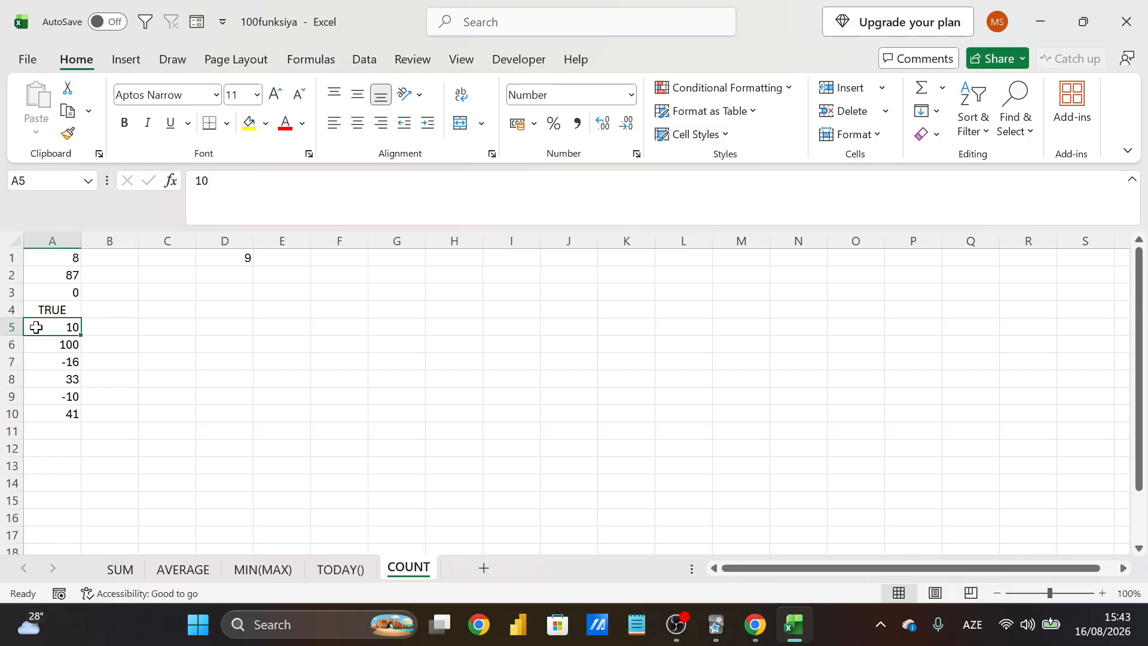
type("=")
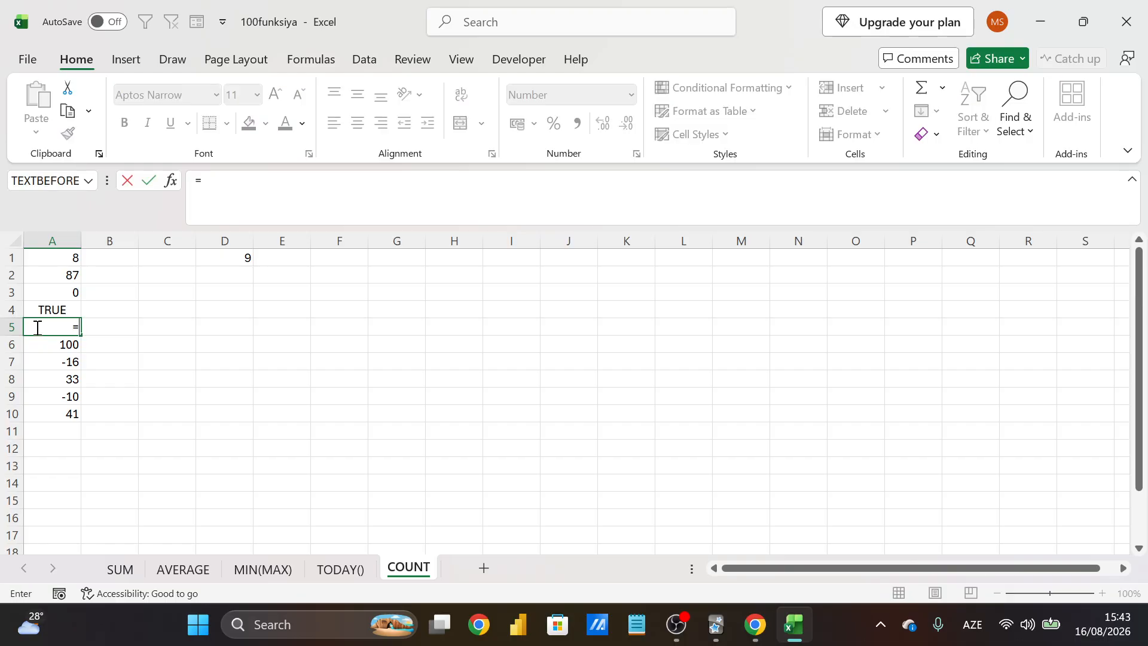
type("istex")
key("Tab")
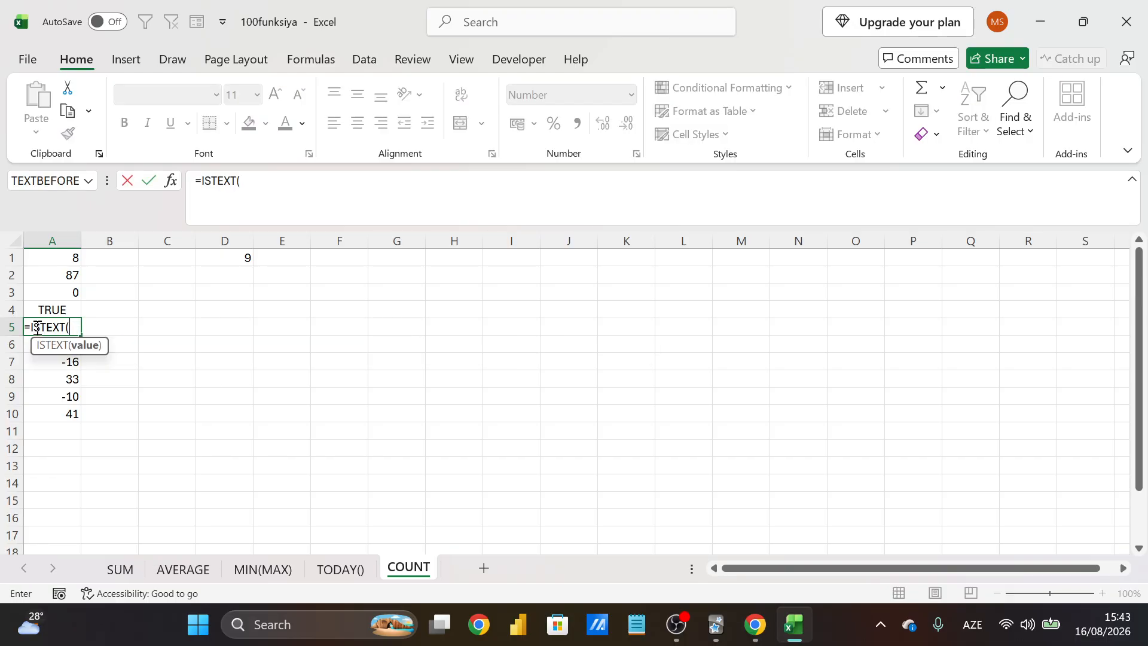
key("Down")
key("Return")
left_click(36, 327)
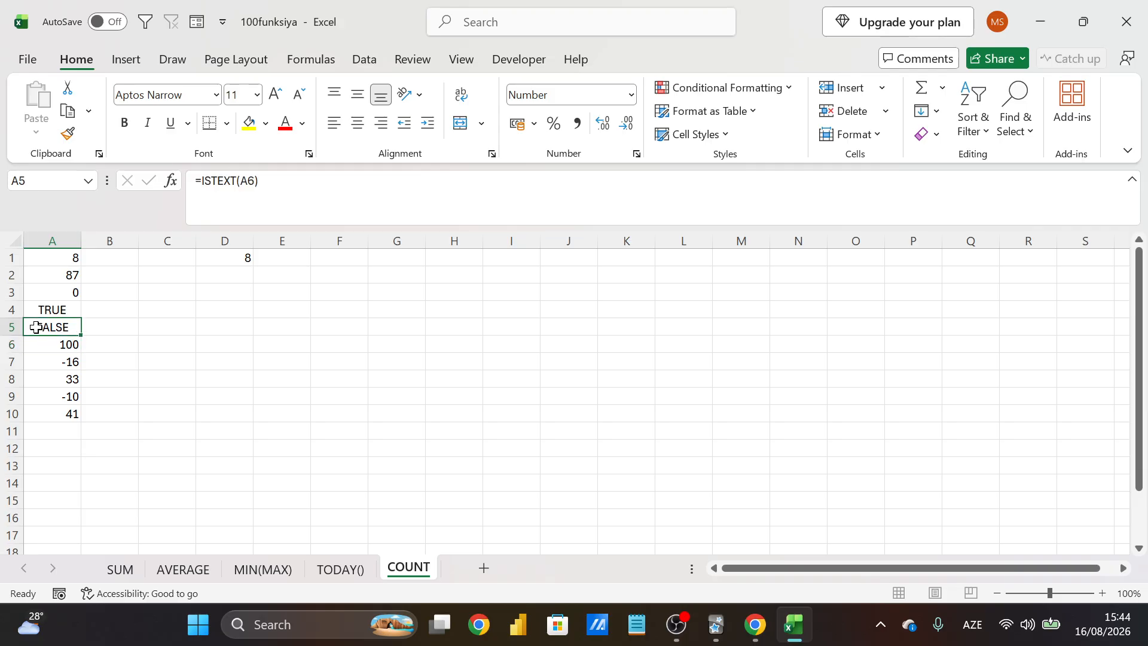
left_click(228, 256)
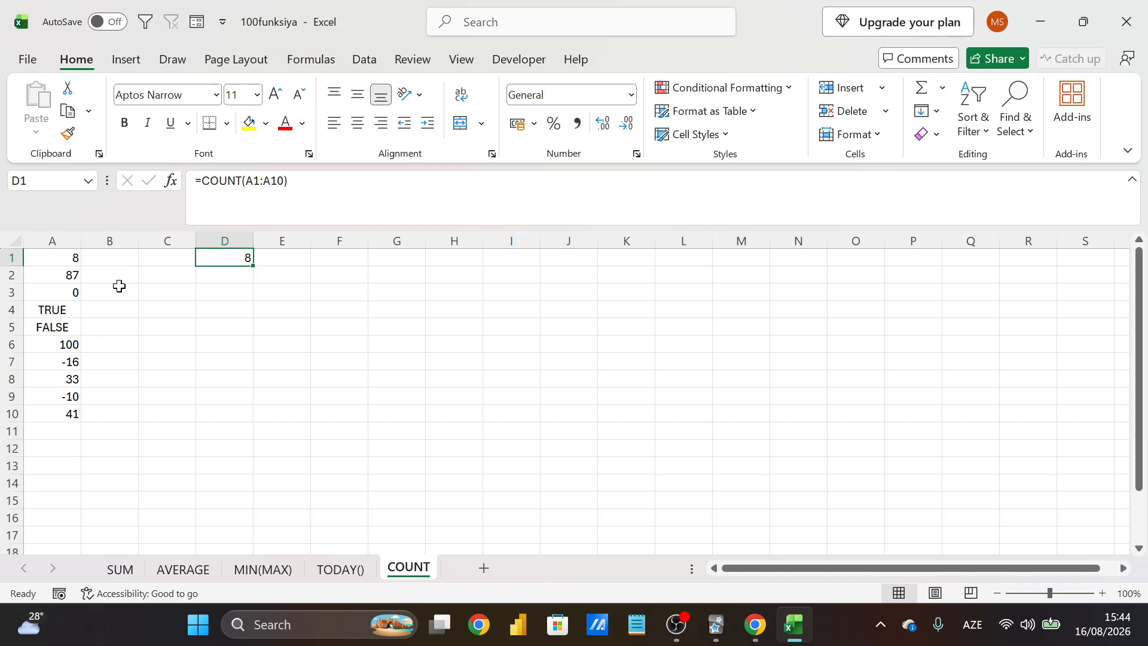
Turn the number in A1 into text with the formula ="8"
left_click(46, 258)
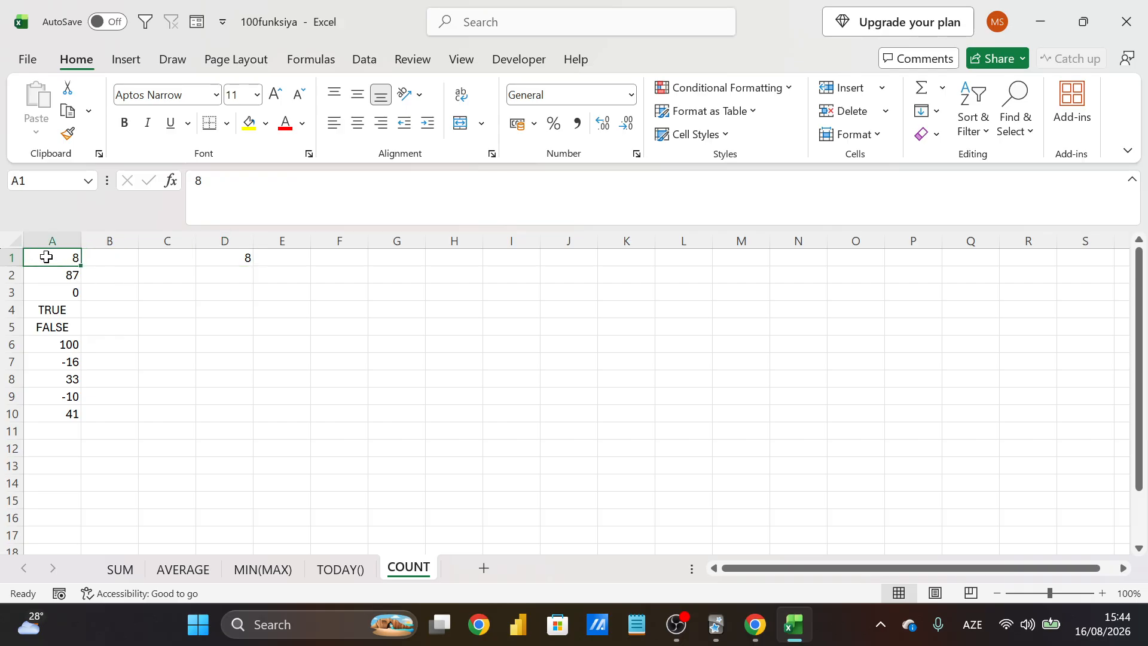
left_click(192, 180)
type("=\"")
key("Right")
type("\"")
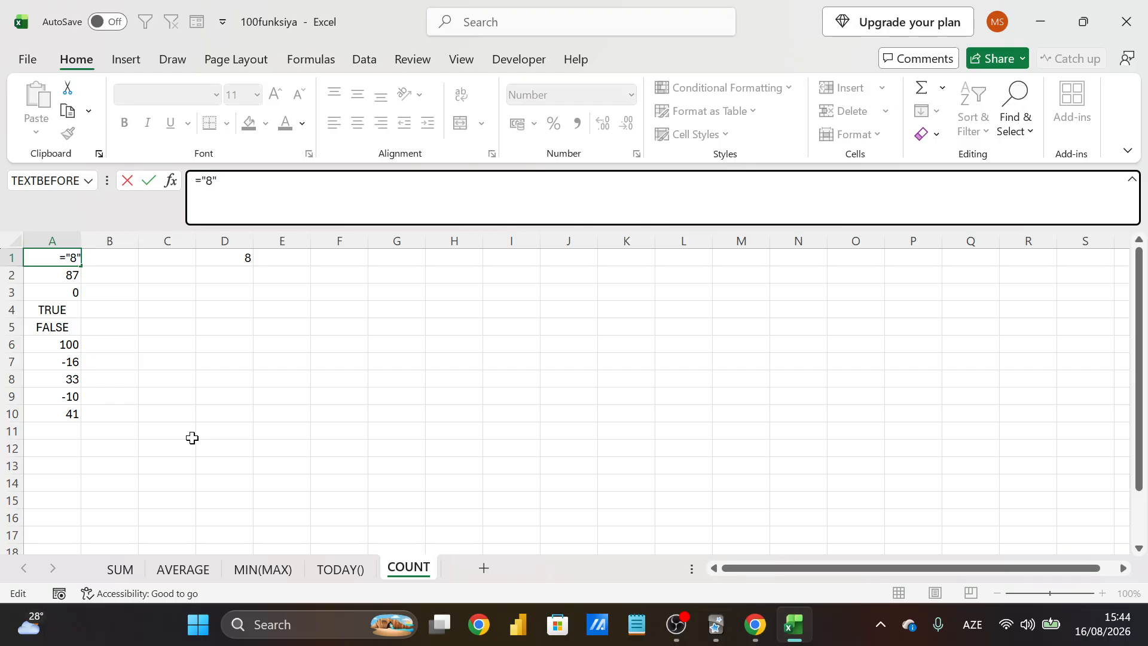
key("Return")
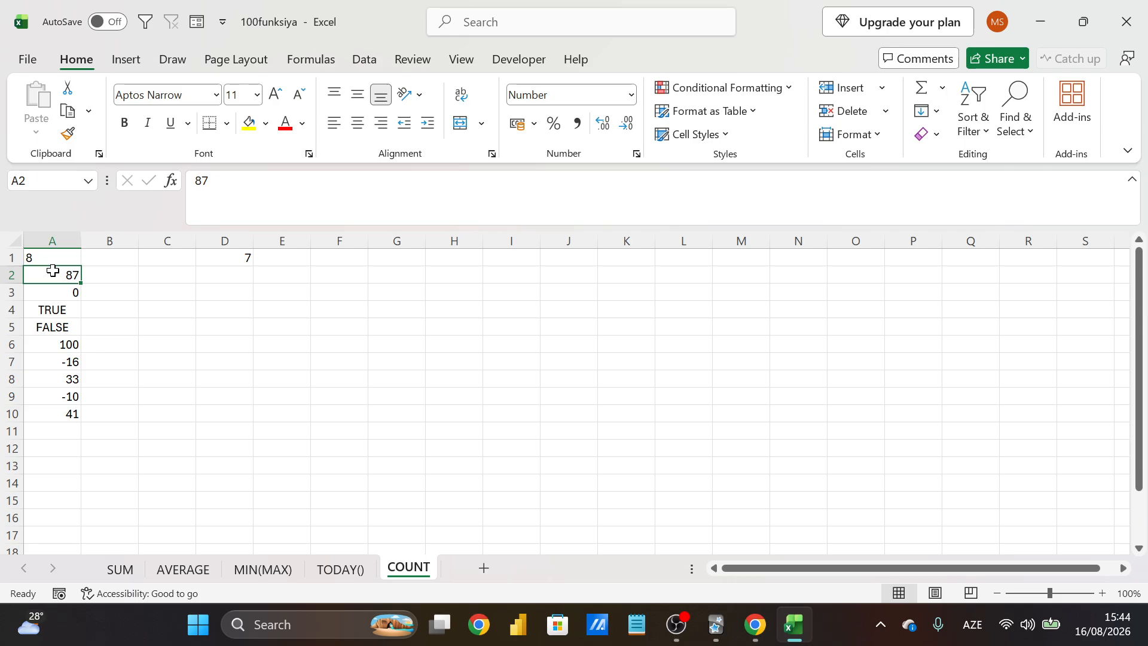
Highlight cell A2 with a yellow fill
left_click(249, 124)
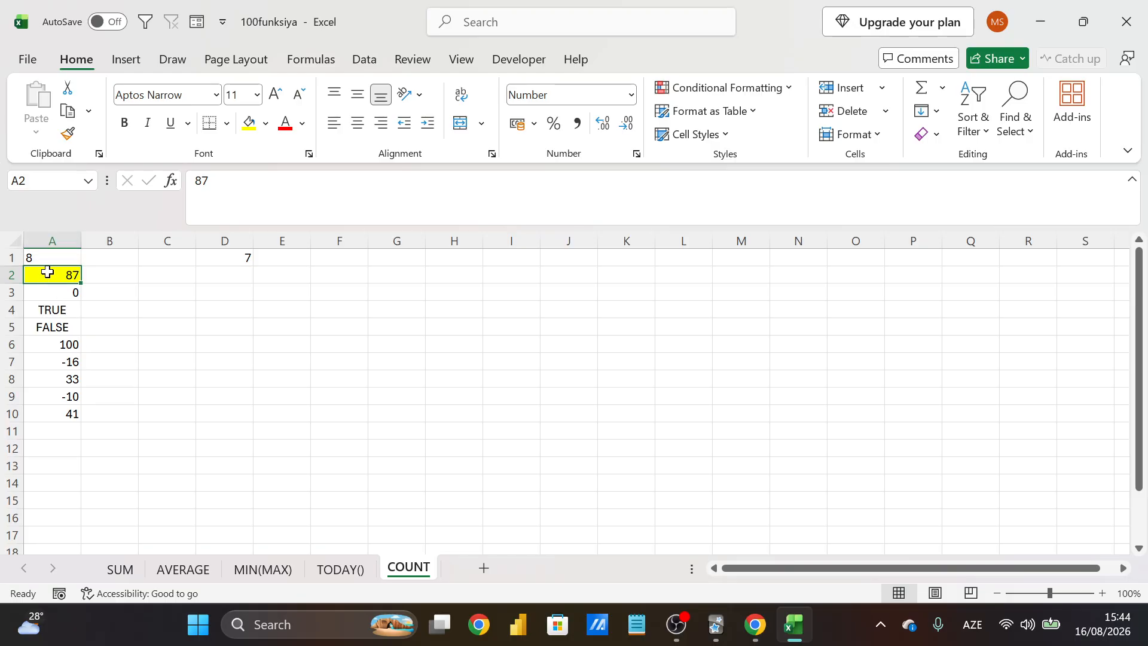
Try extending the yellow fill across A2:B2, undo it, and reselect A2 alone
left_click_drag(47, 274, 104, 270)
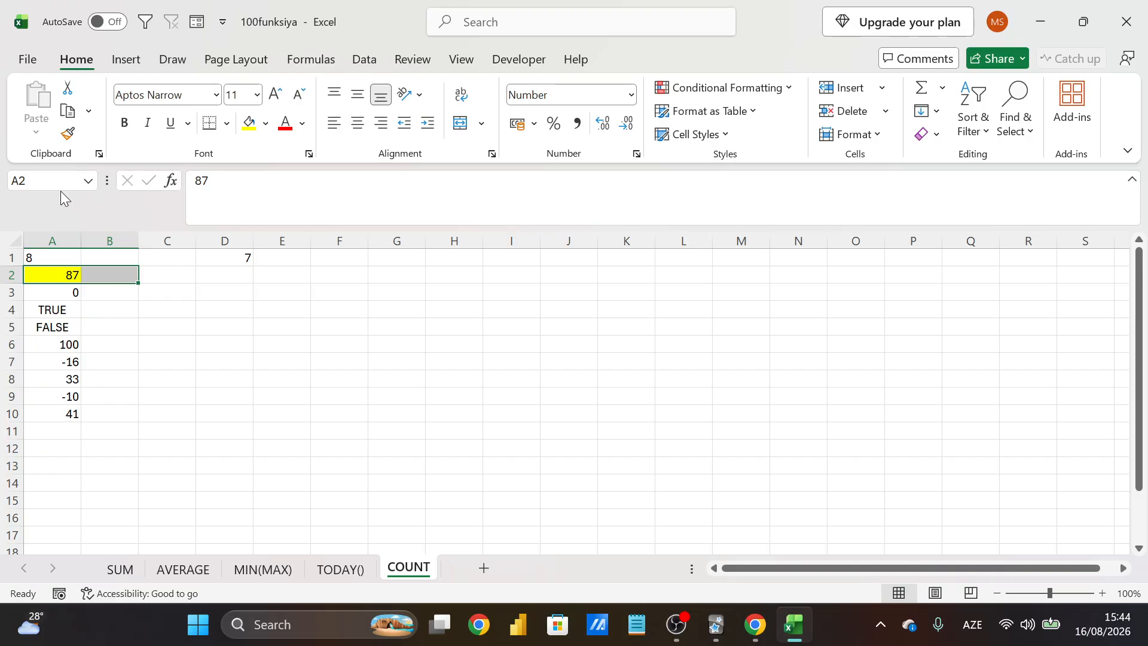
left_click(248, 123)
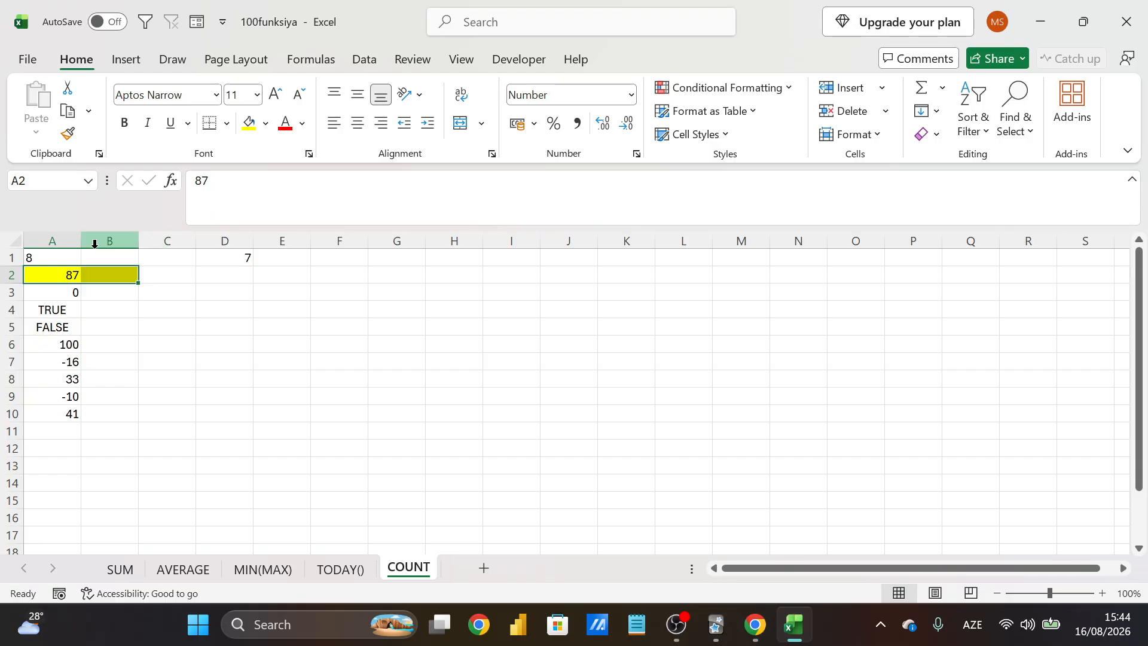
key("ctrl+z")
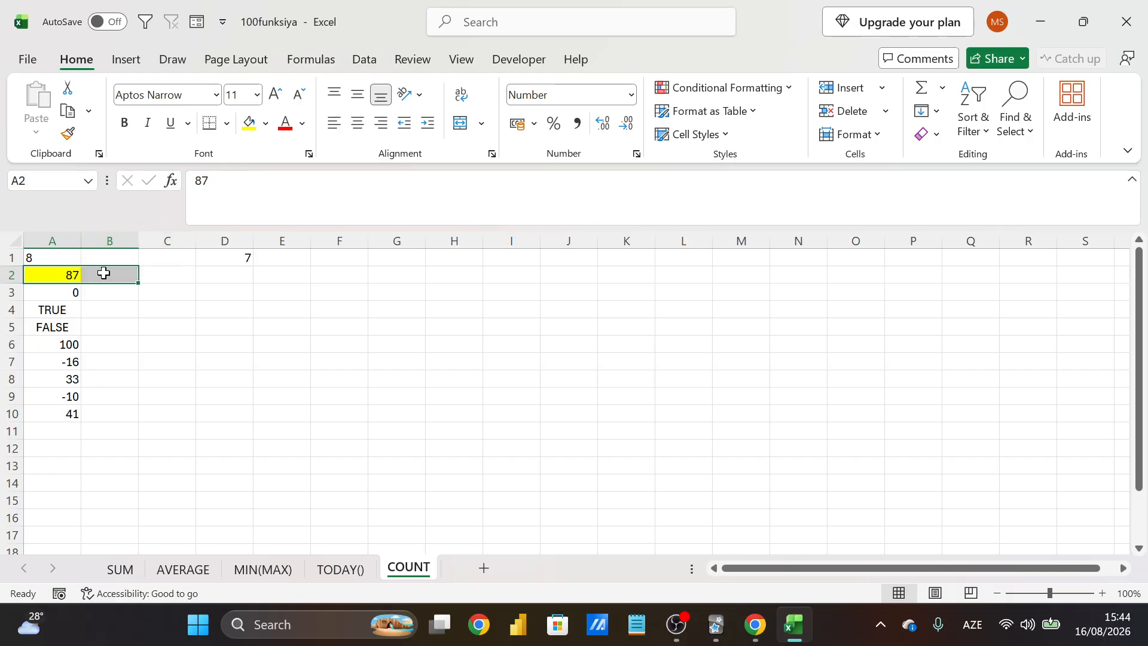
left_click(52, 279)
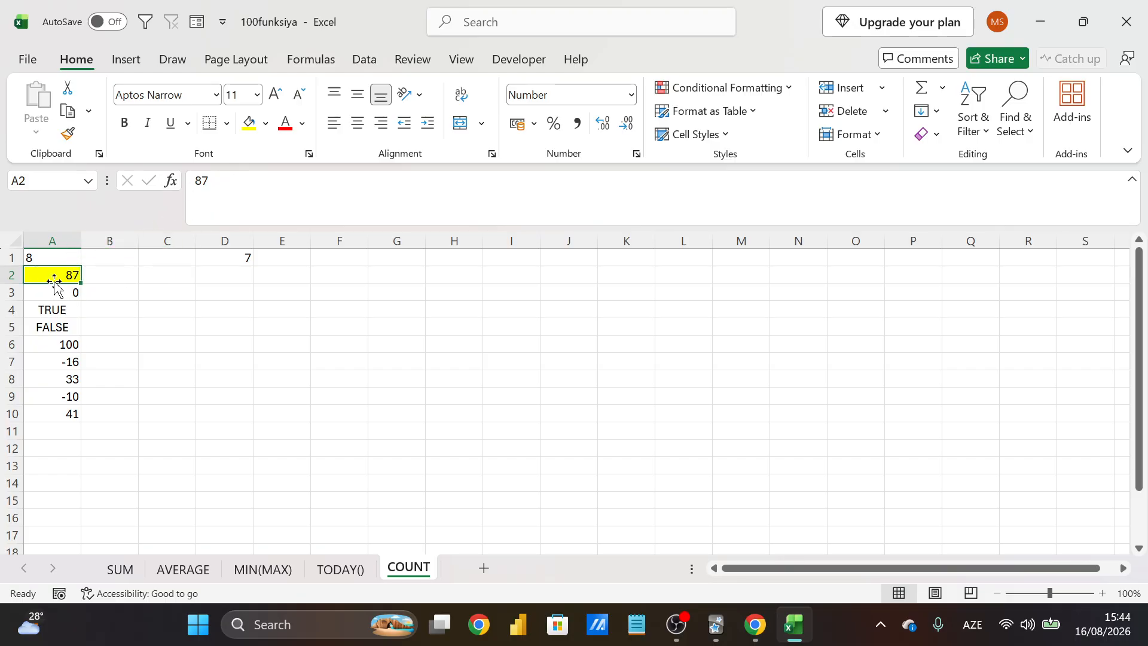
Fill cell E4 with yellow and enter the text "cell" in it
left_click(294, 317)
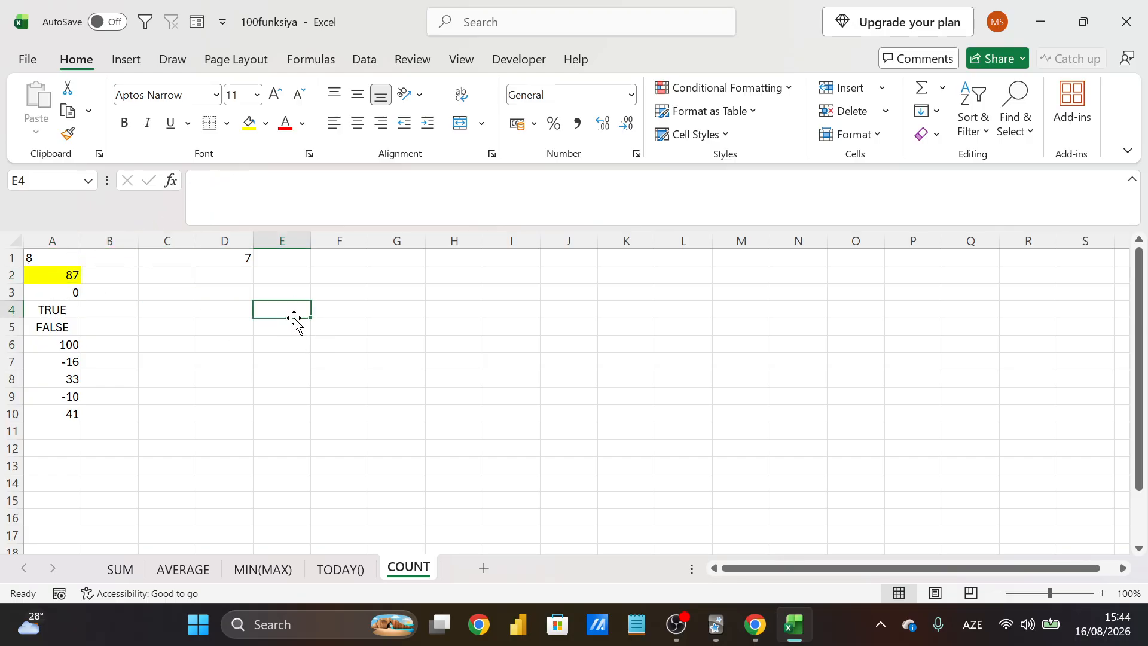
left_click(253, 123)
type("celll")
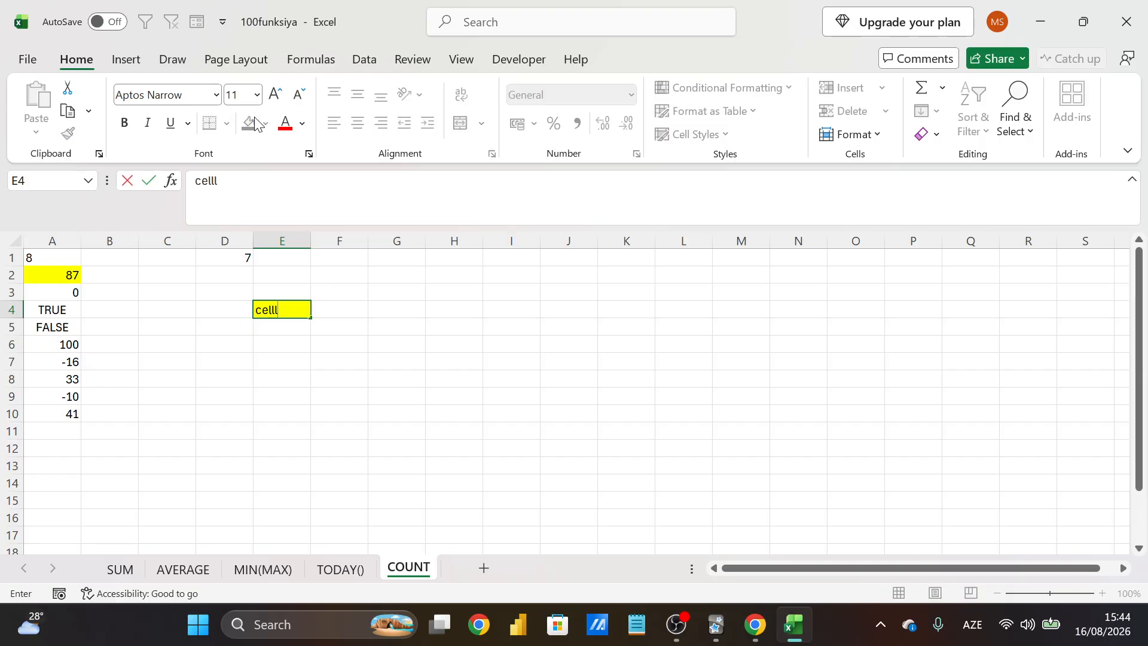
key("Return")
Fill E5:F5 with yellow and enter "ran-" in E5 and "ge" in F5
key("shift+Right")
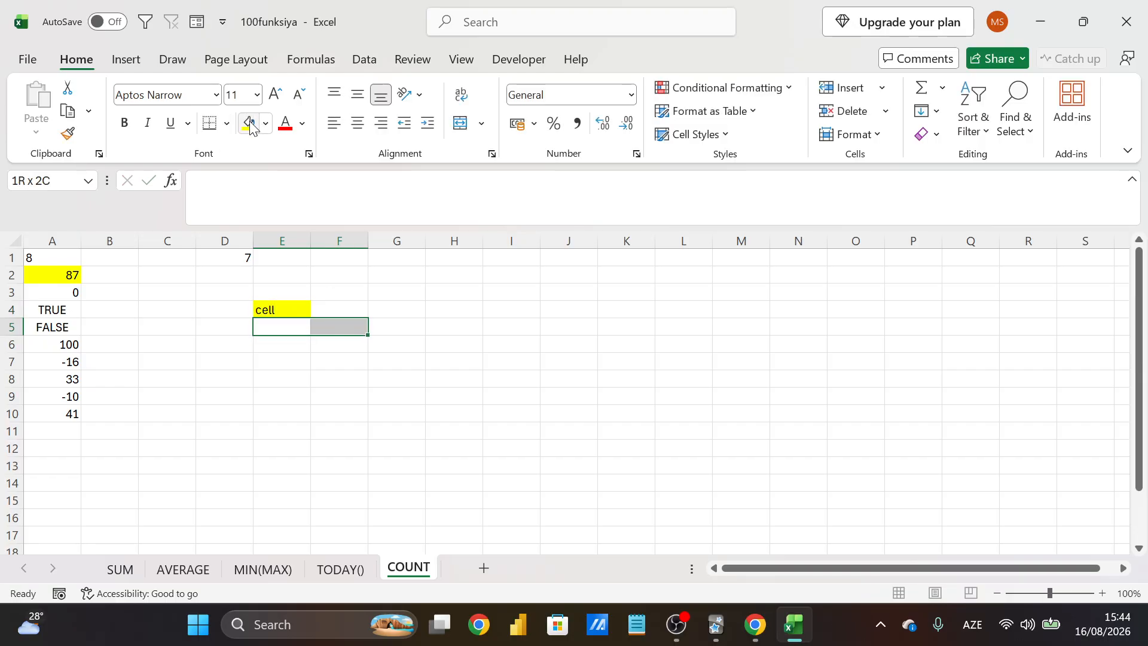
left_click(252, 123)
left_click(275, 326)
type("ran")
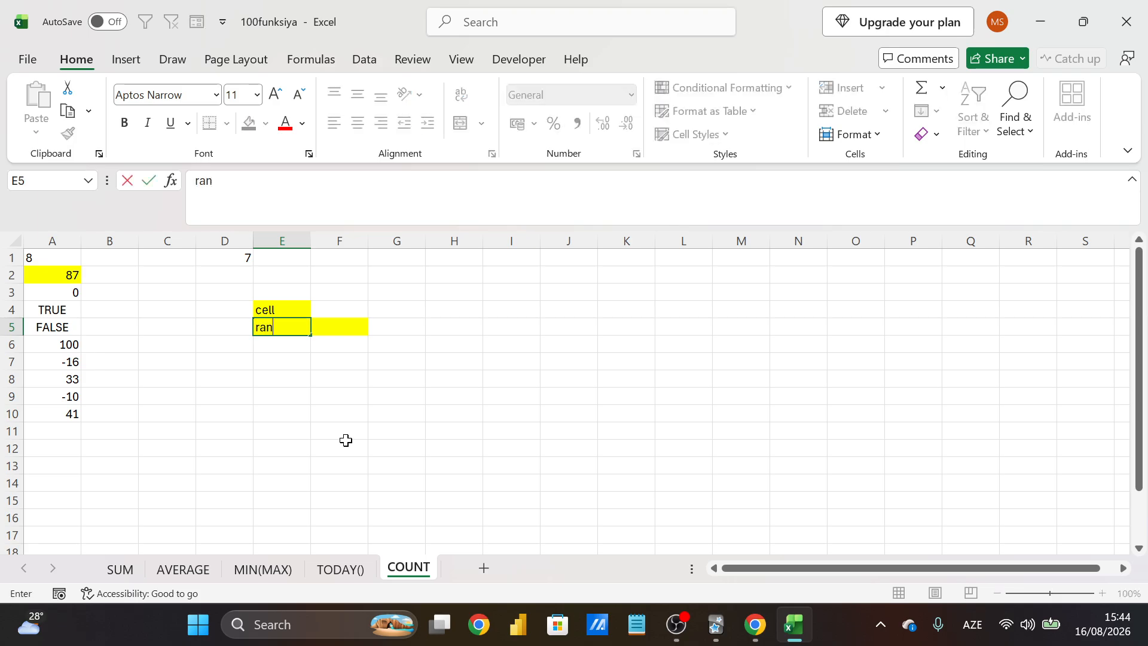
type("-")
key("Tab")
type("g")
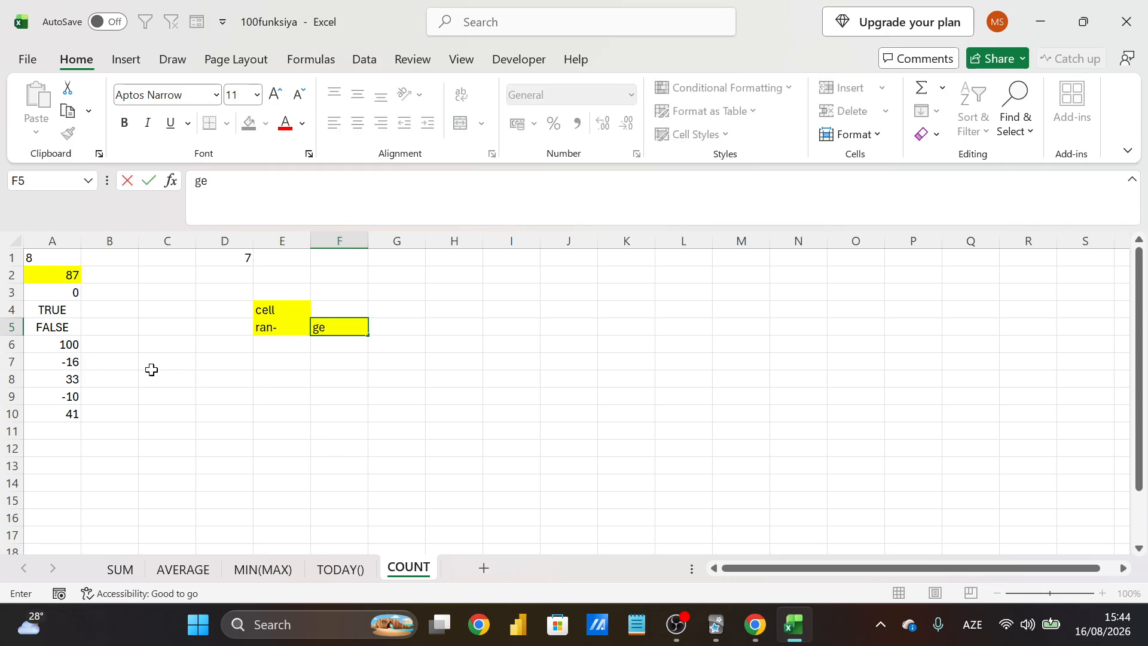
Move the yellow cells E5:F5 with their text down to E7:F7
left_click(265, 326)
key("shift+Right")
key("ctrl+x")
key("Down")
key("Down")
key("ctrl+v")
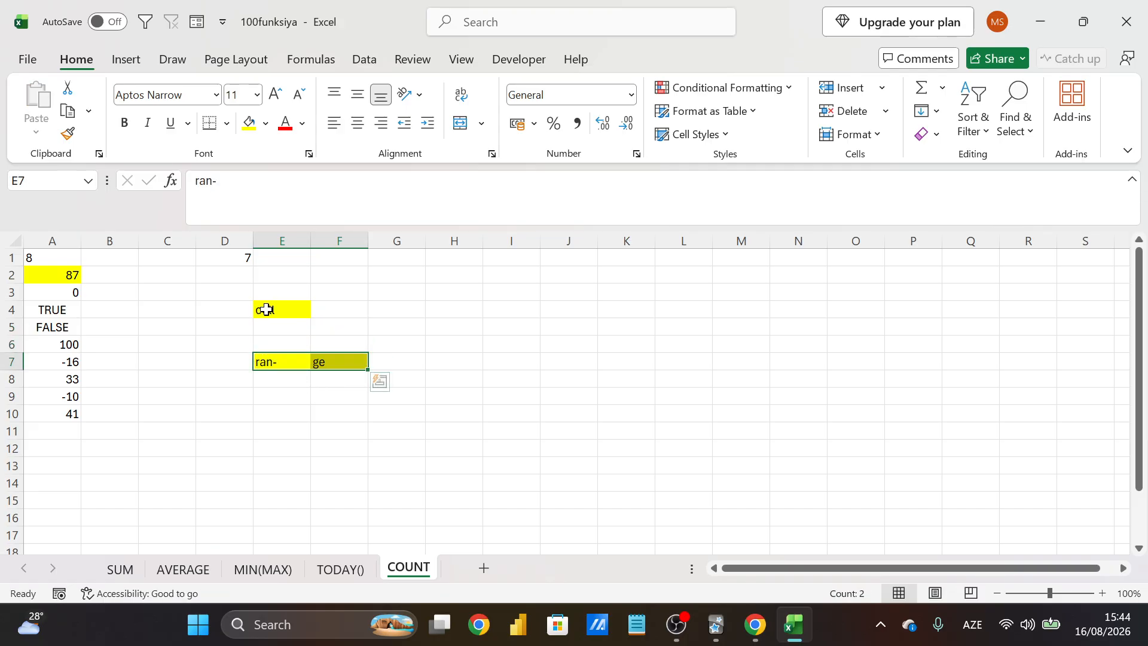
Extend the text in E4 to read "cell: e1"
left_click(299, 306)
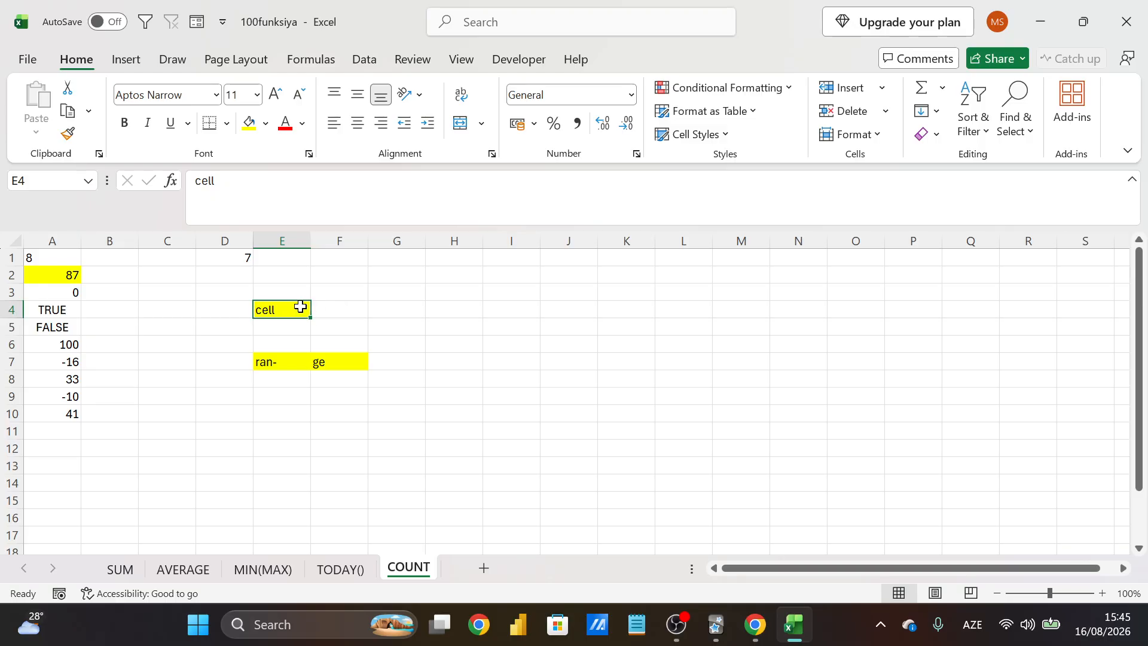
double_click(301, 307)
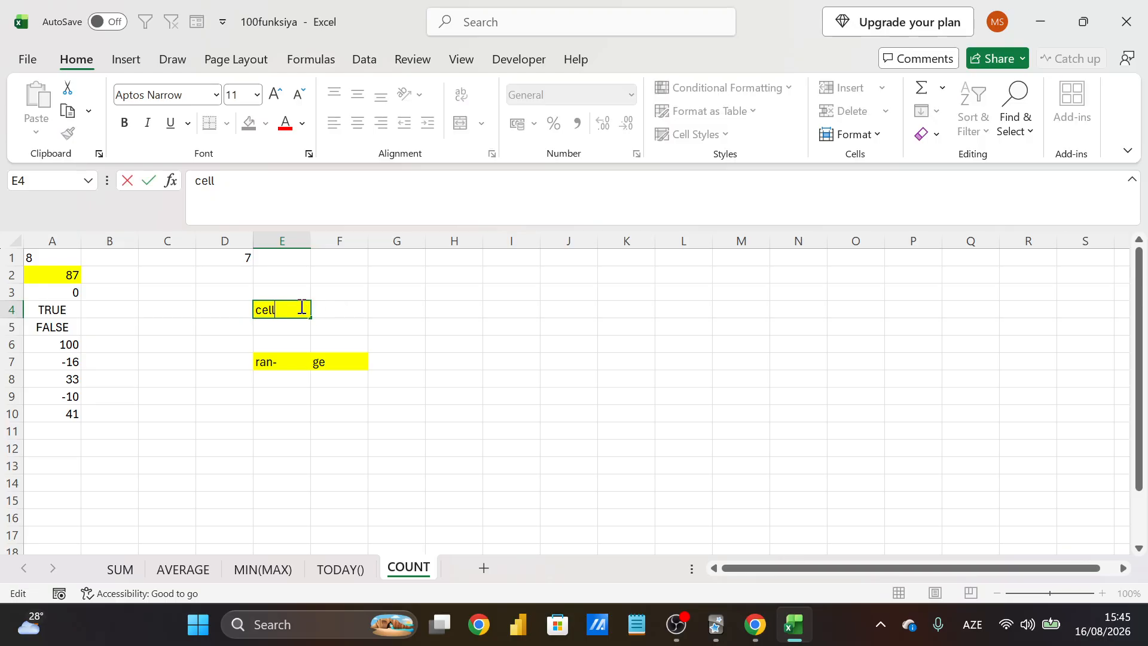
type(": e1")
key("Return")
key("Return")
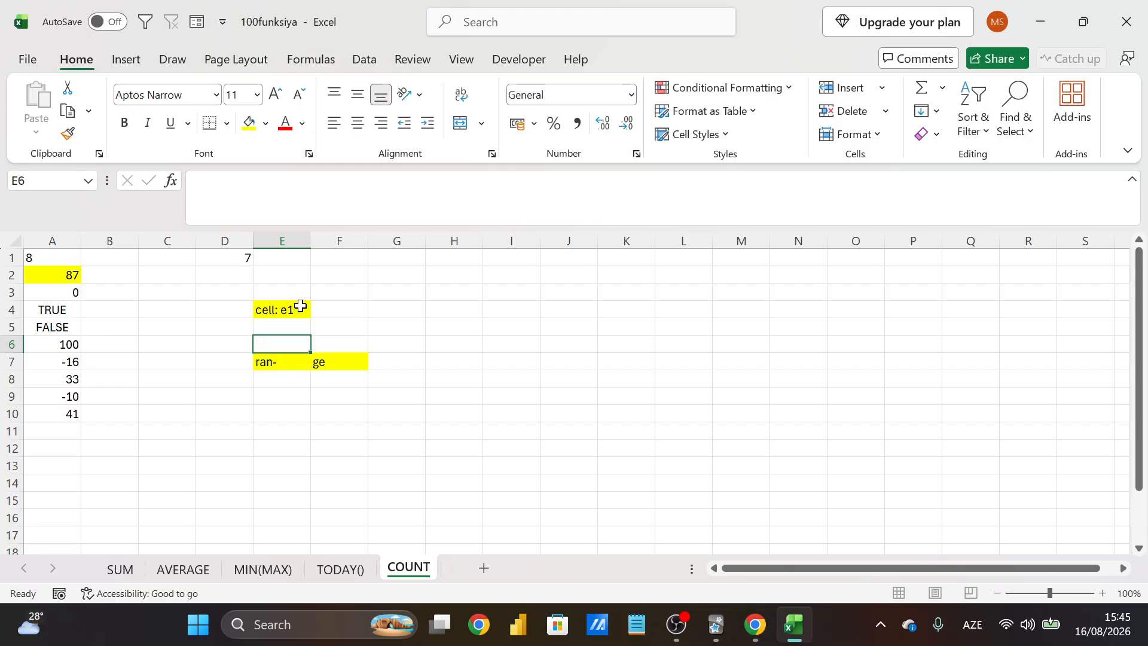
Change the text in E7 to "range" and enter the reference "e7:f7" in F7
left_click(292, 361)
double_click(295, 361)
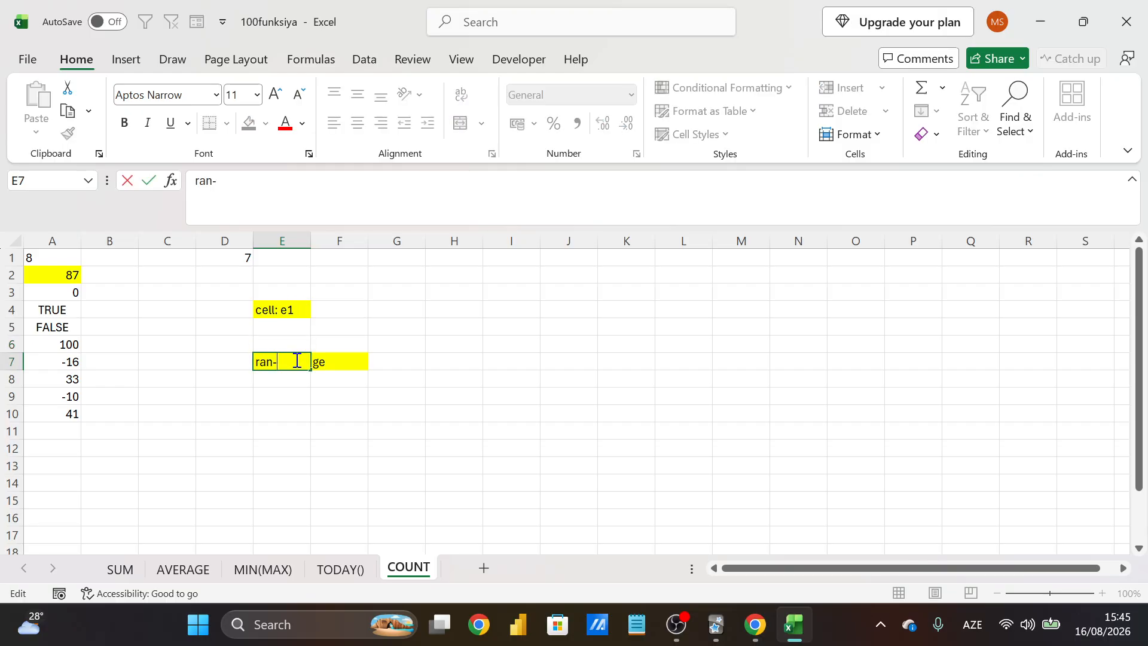
type("ge")
key("Tab")
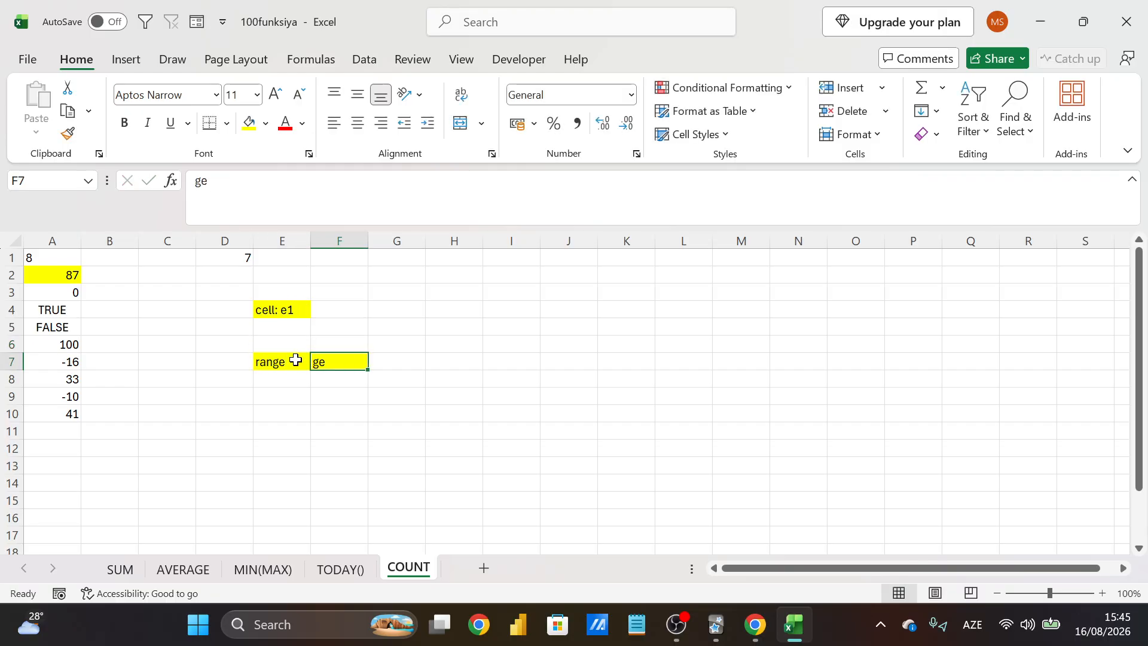
type("e1")
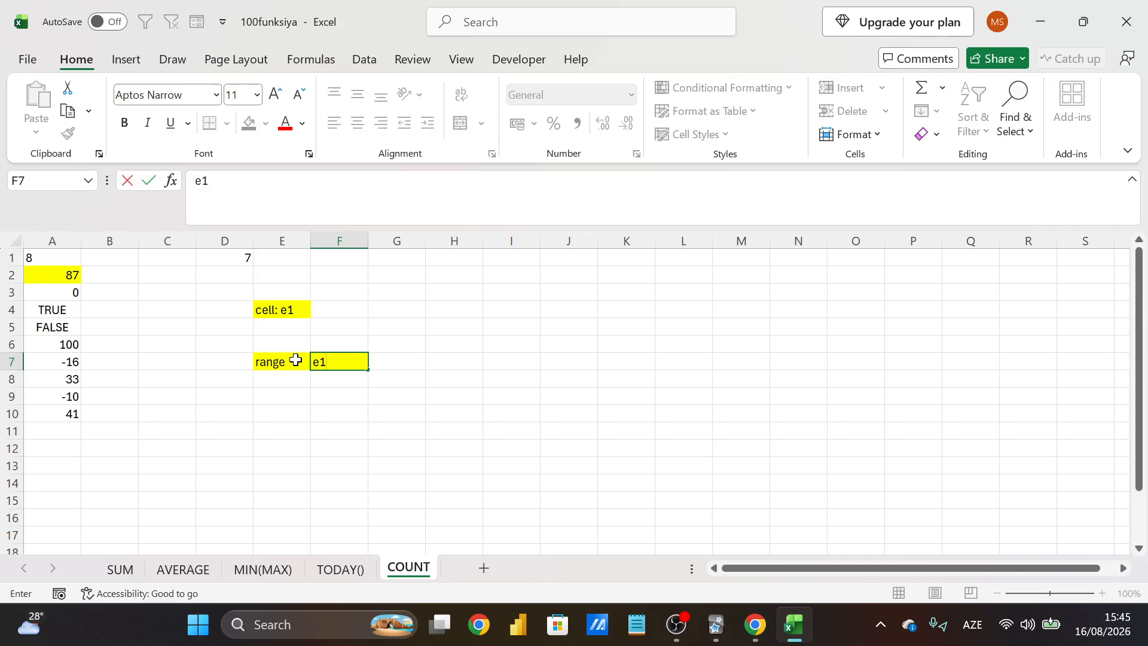
type(":f7")
key("Return")
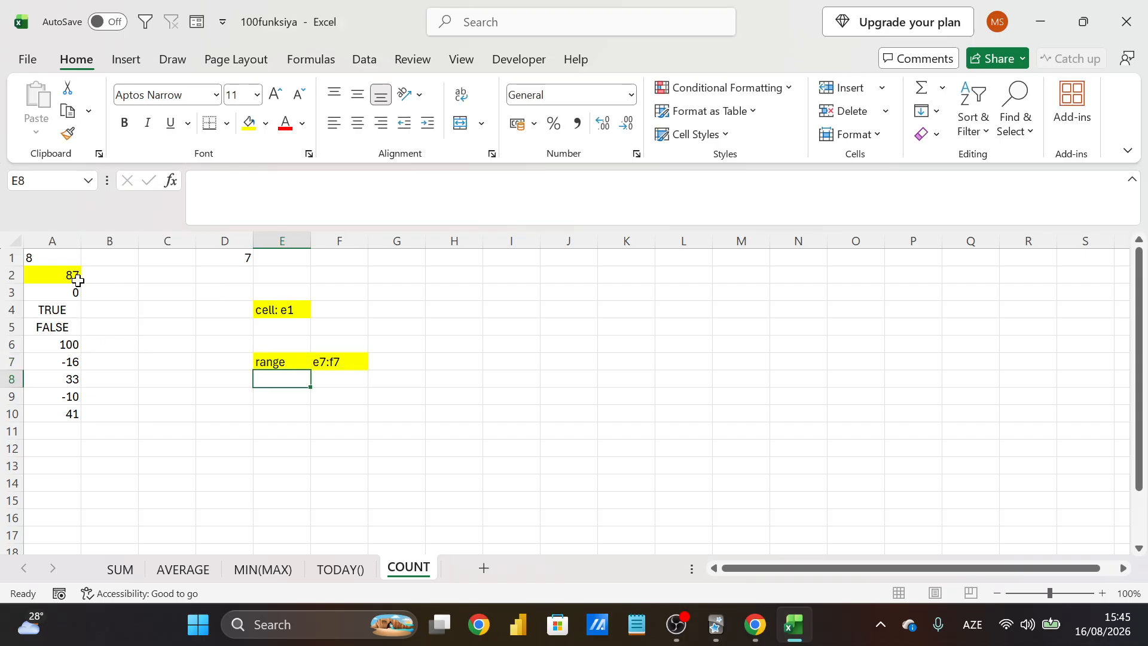
Examine A1 to A3 up close, comparing the alignment of the text number with that of the real numbers
left_click(48, 259)
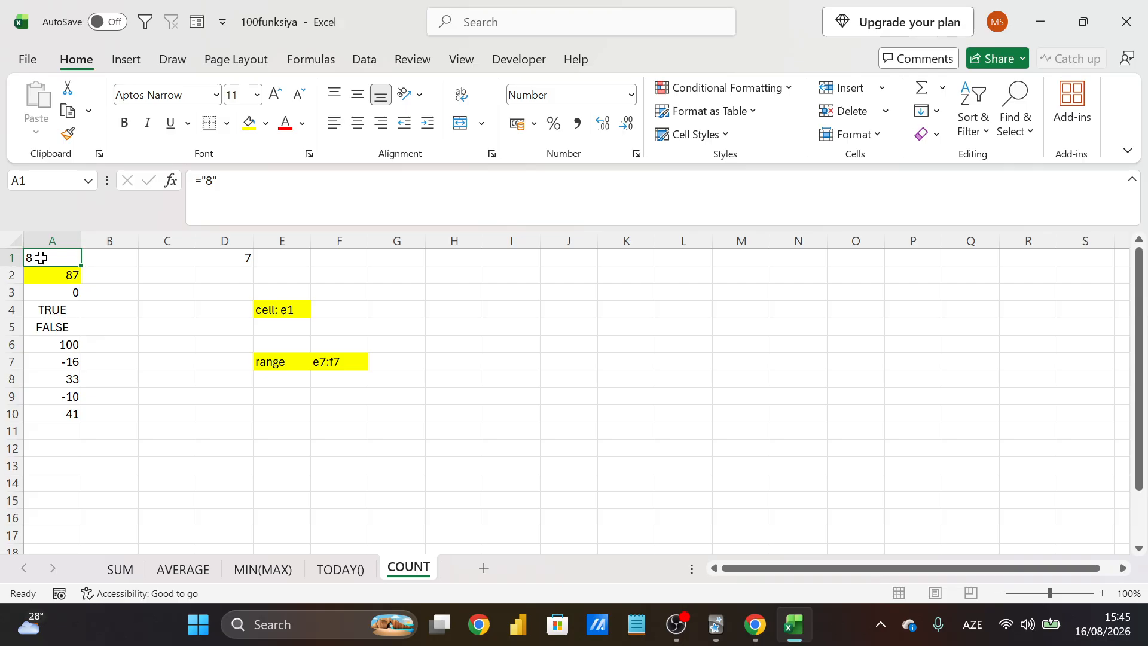
scroll(36, 257, "up", 7)
scroll(58, 273, "up", 6)
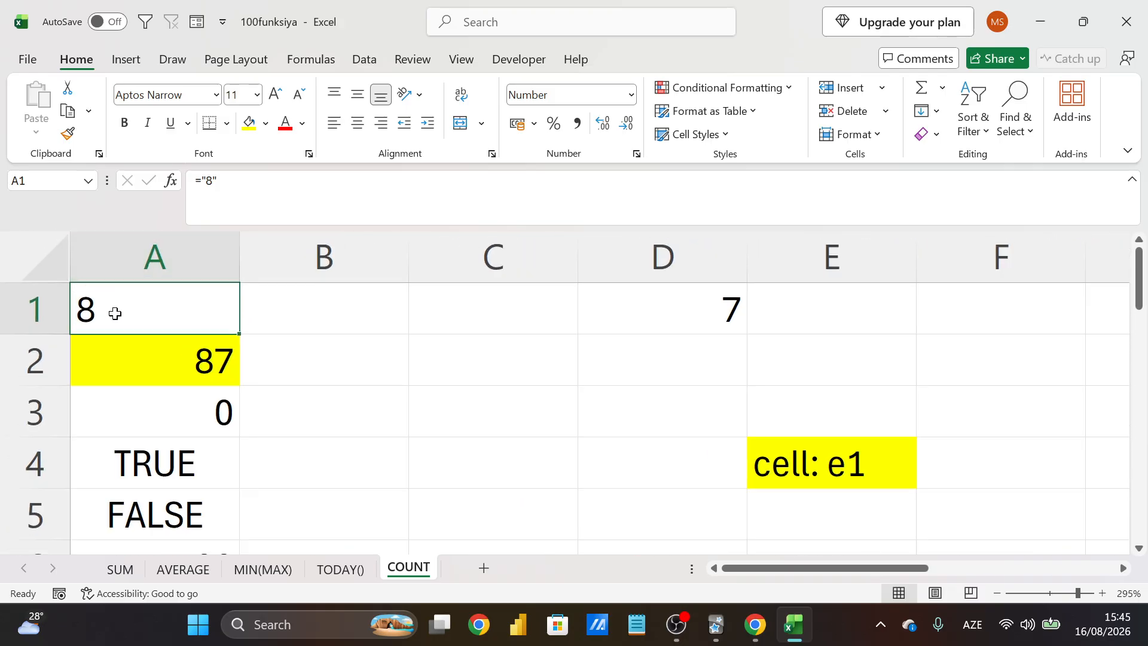
left_click_drag(113, 330, 127, 353)
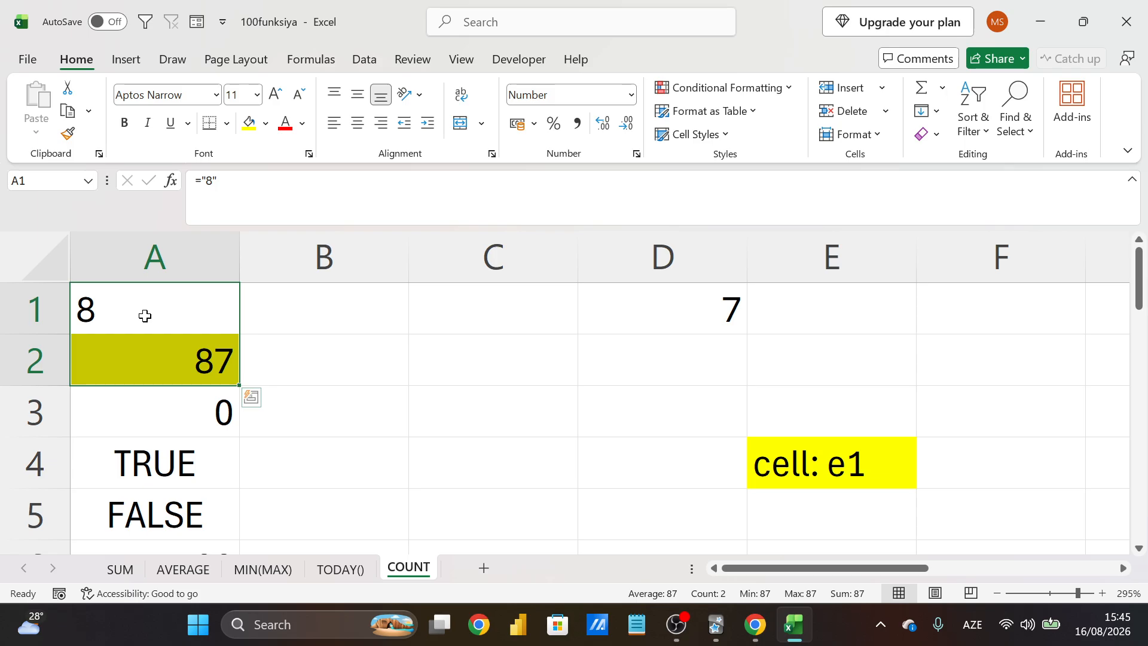
left_click(149, 362)
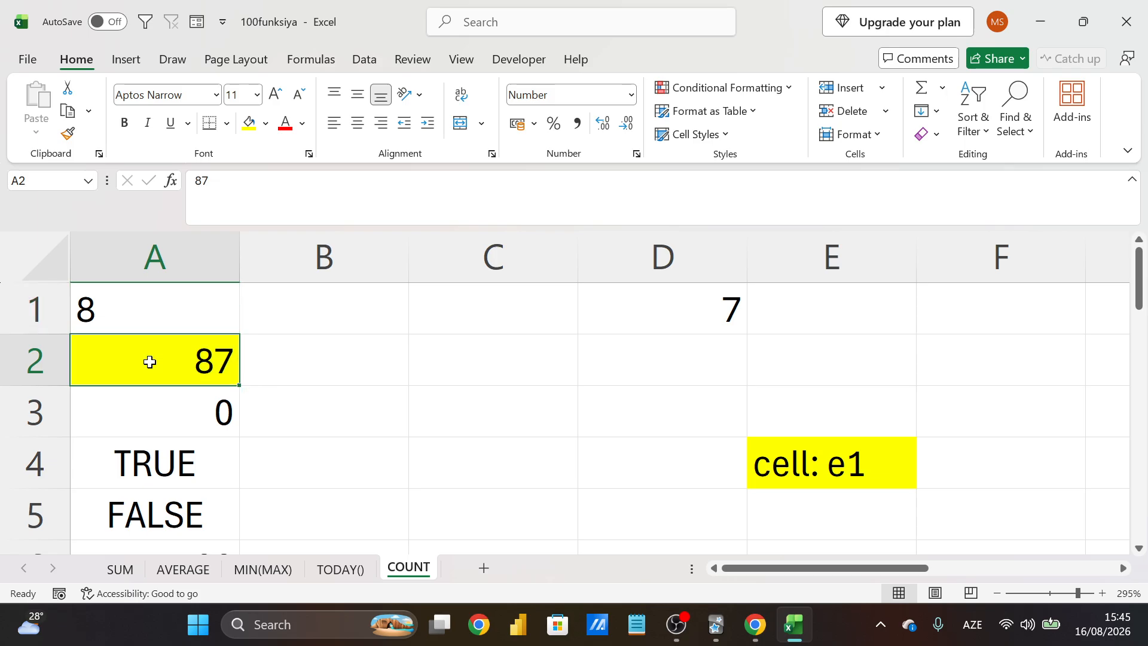
scroll(149, 362, "down", 1)
scroll(150, 362, "up", 1)
scroll(150, 362, "down", 8)
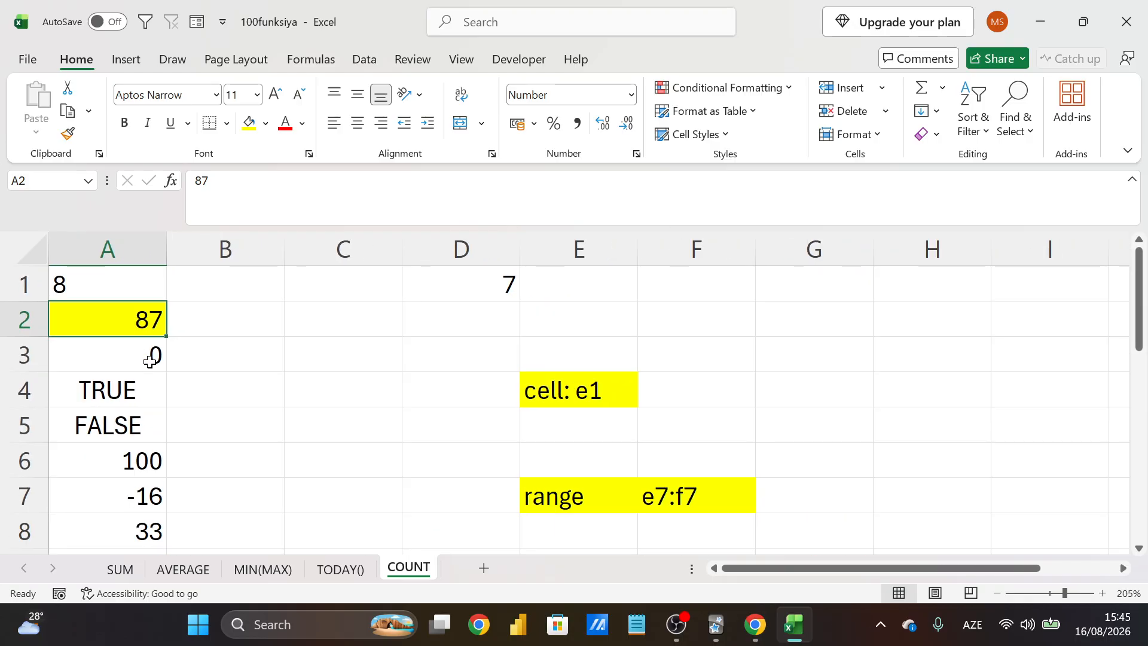
scroll(149, 362, "down", 1)
left_click(81, 320)
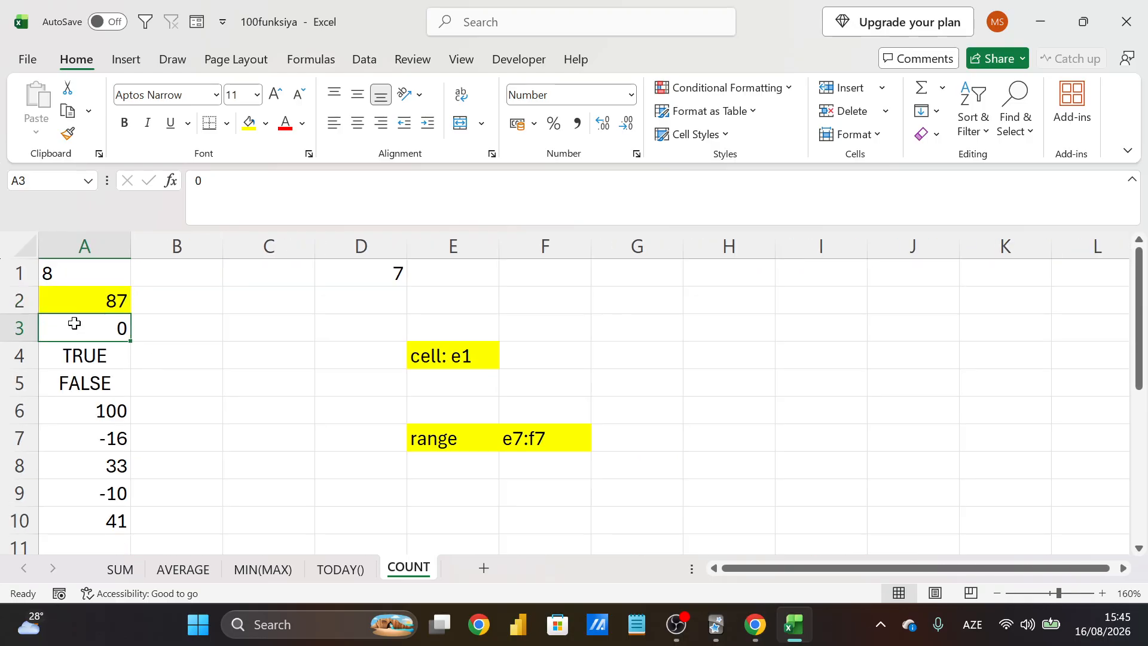
Clear A1, and check the number cells A2:A3 and A6:A10 and the Boolean cells A4 and A5
left_click(96, 269)
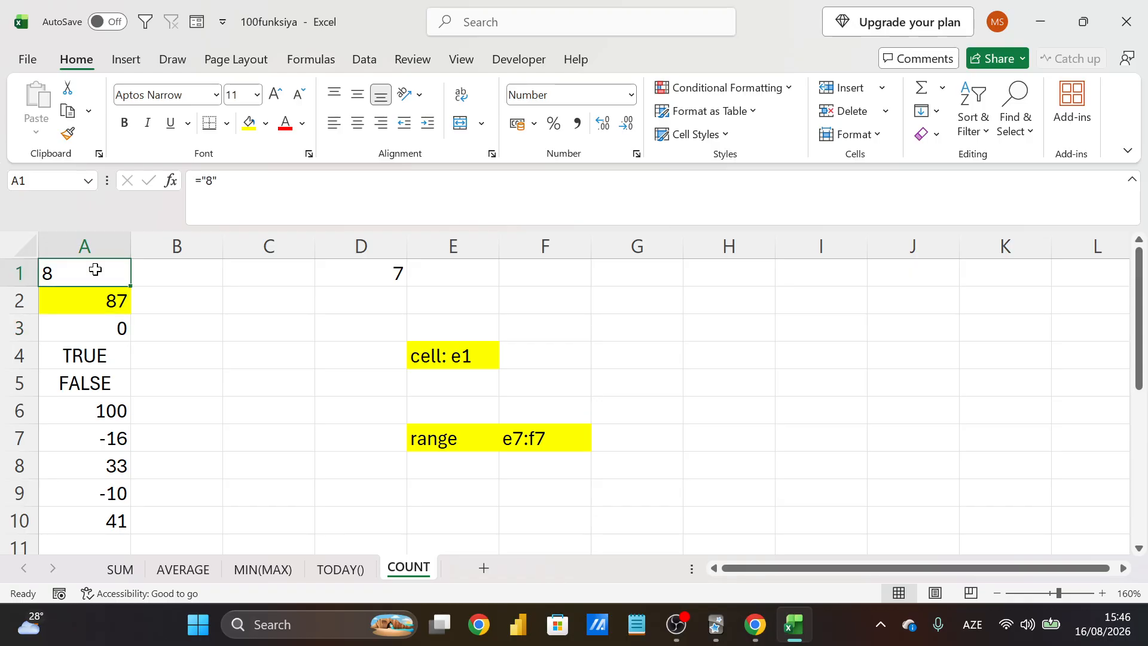
key("Delete")
left_click_drag(61, 308, 64, 323)
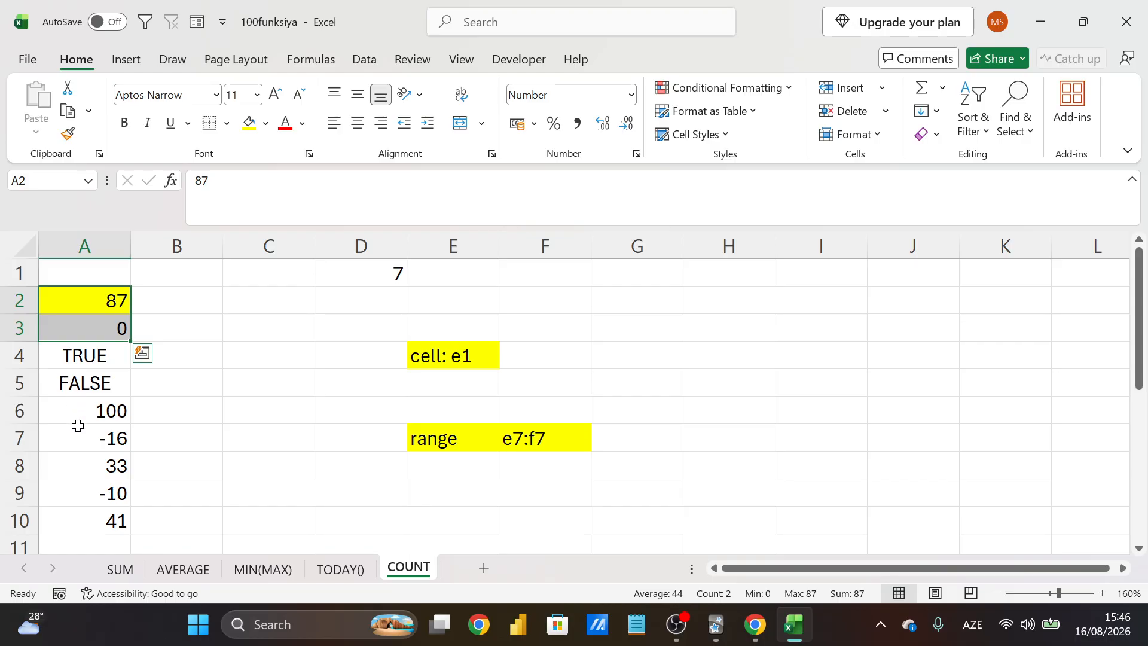
left_click_drag(78, 413, 72, 512)
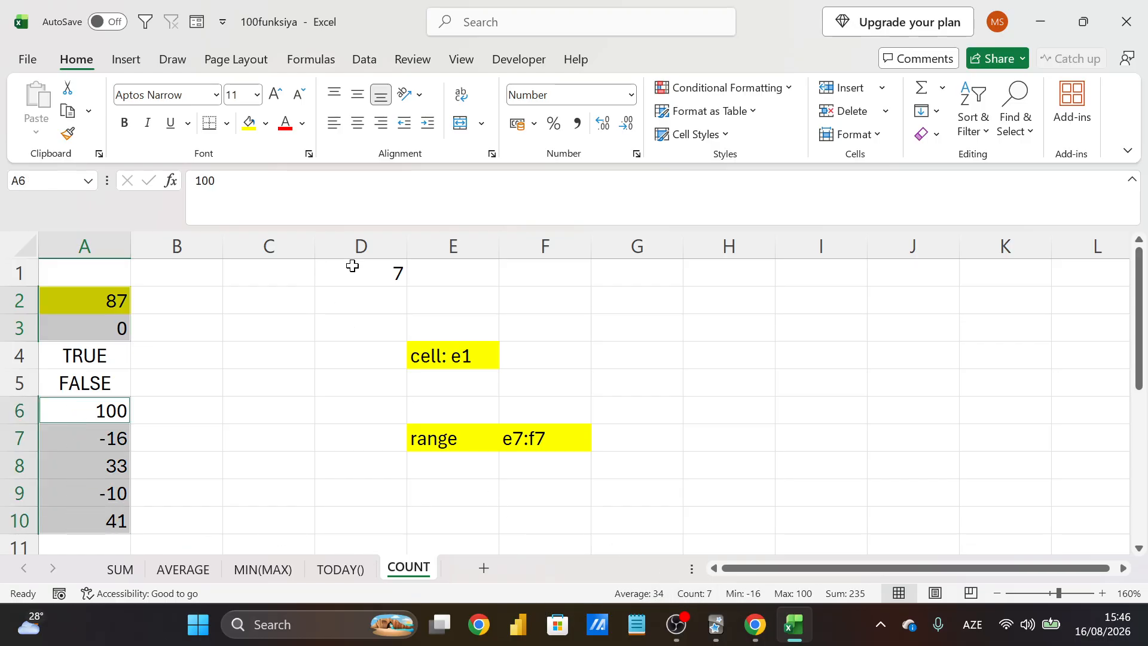
left_click(50, 357)
left_click(50, 380)
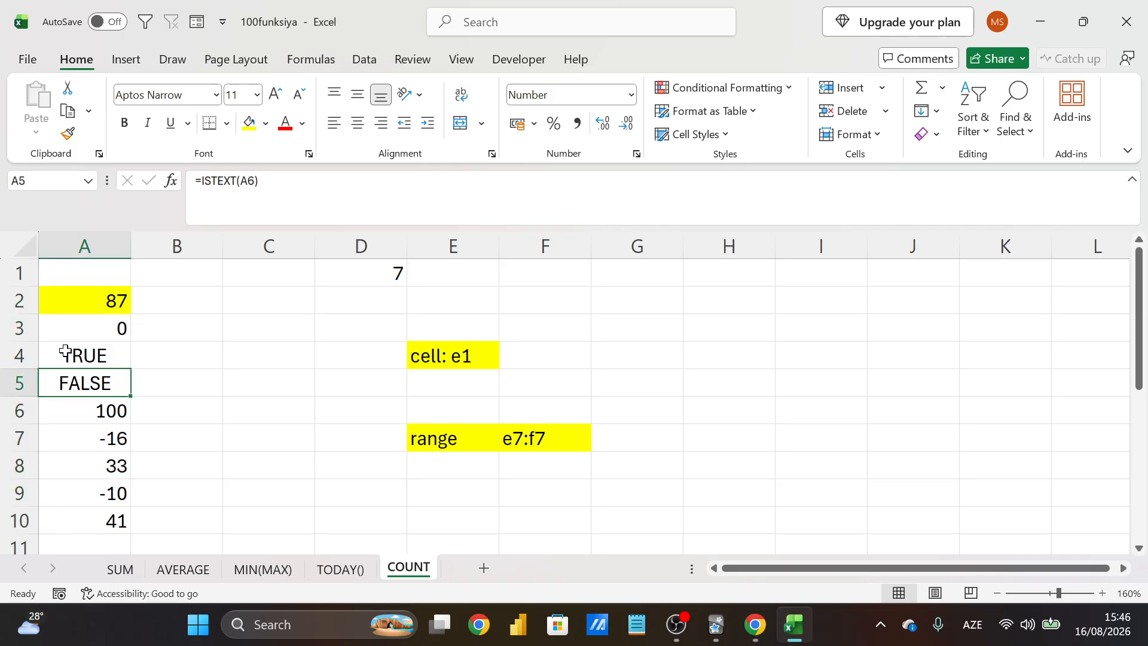
Apply the Fraction number format to A2 and check the COUNT formula in D1
left_click(96, 295)
left_click(631, 95)
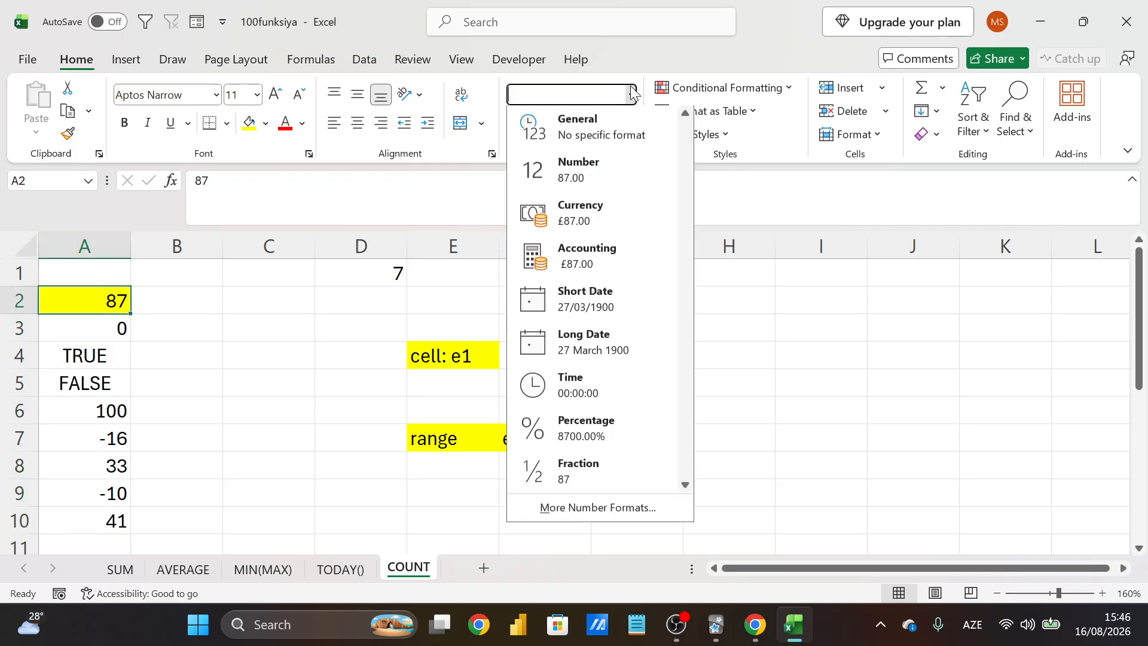
scroll(622, 311, "down", 2)
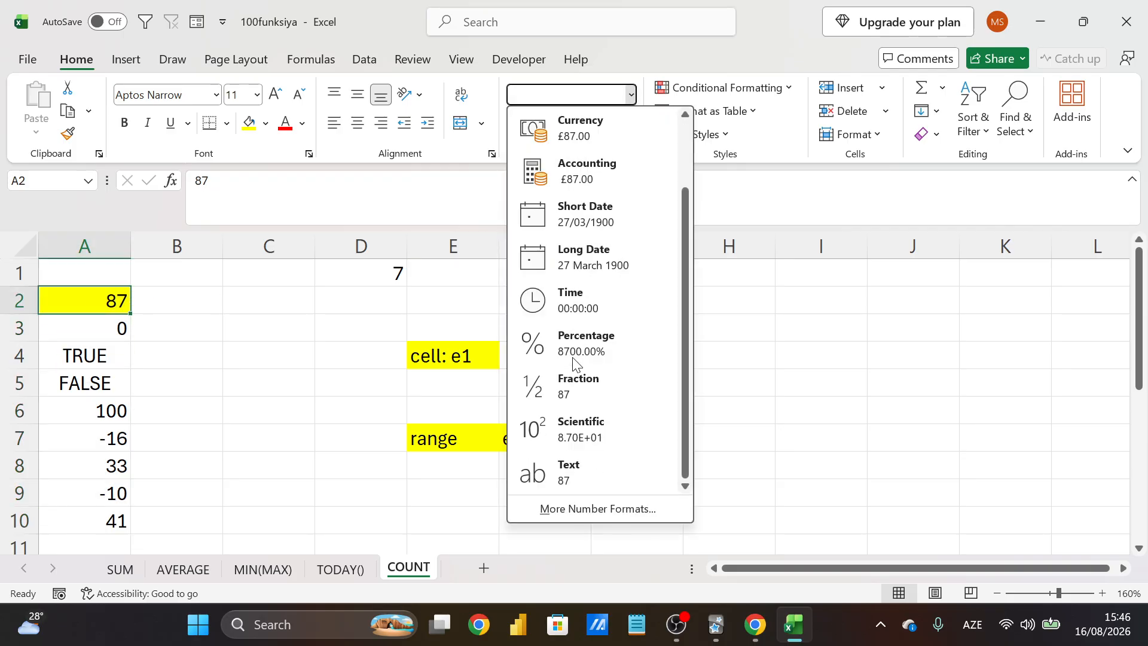
left_click(626, 389)
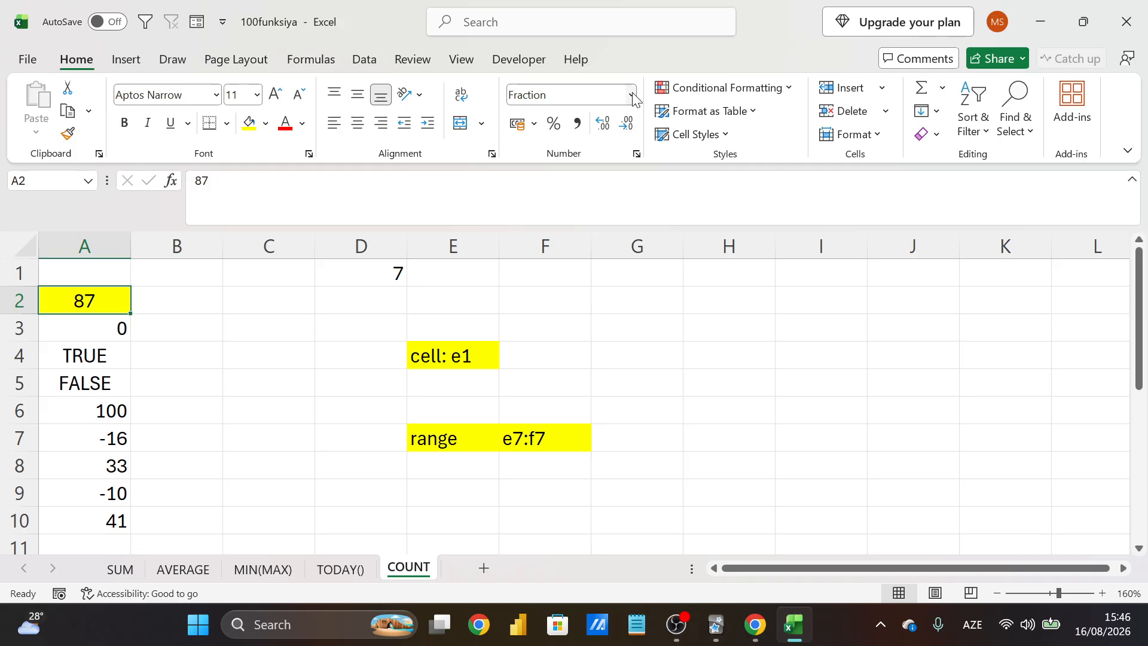
left_click(356, 275)
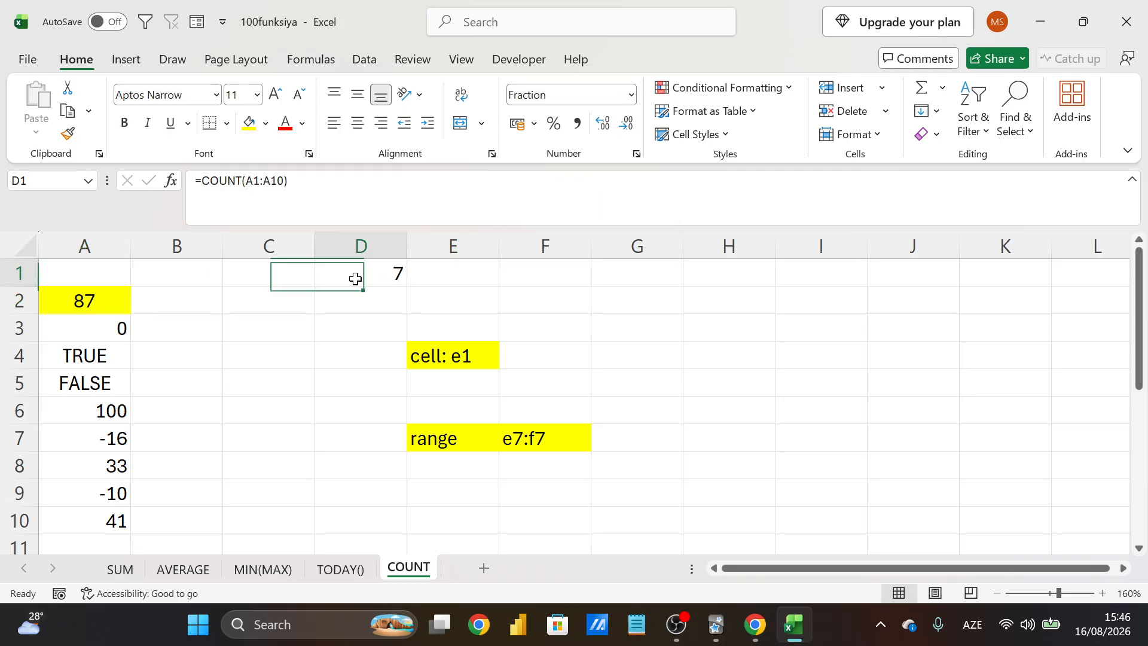
Apply the Short Date number format to A2
left_click(52, 317)
key("Up")
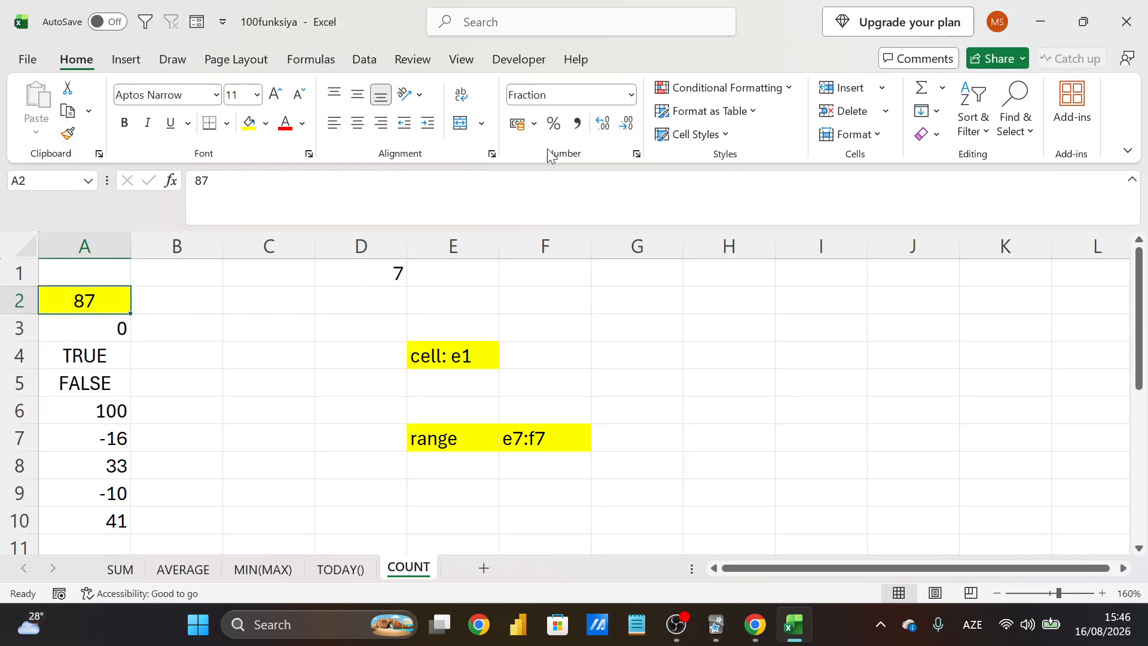
left_click(632, 94)
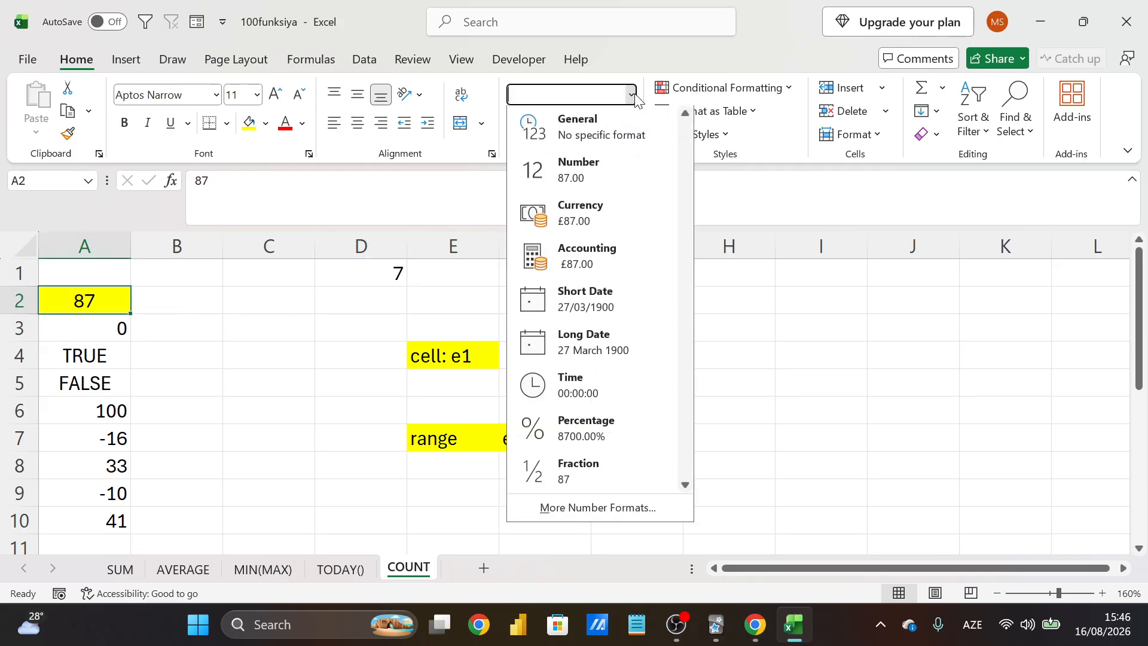
left_click(612, 306)
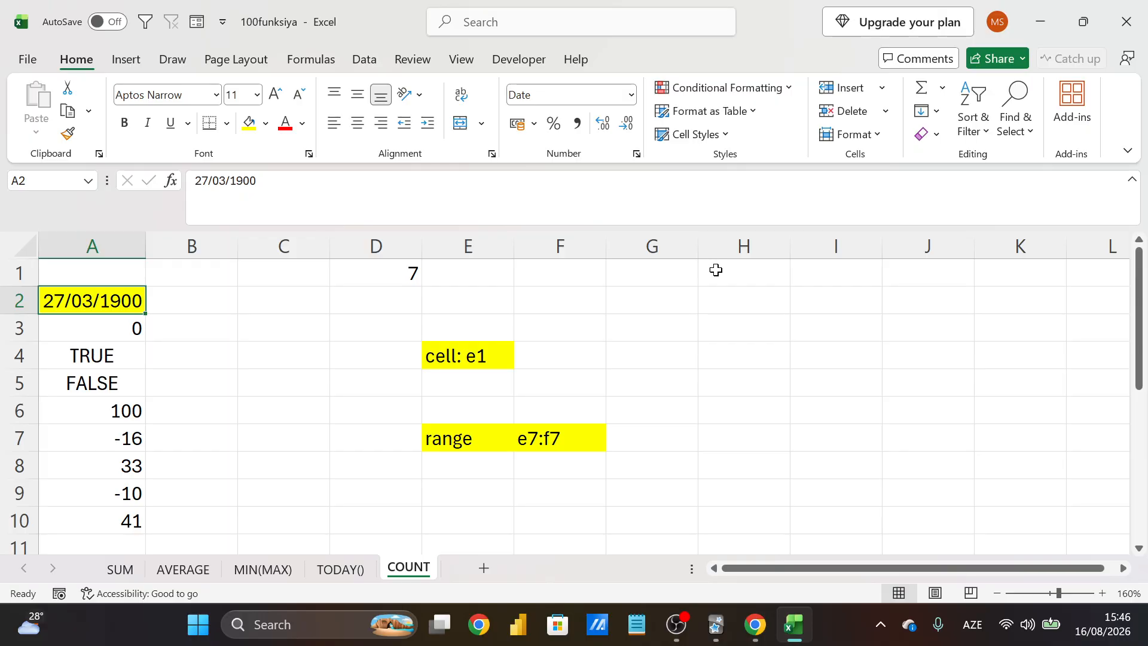
Enter 1 in H1 and apply the Short Date number format to the cell
left_click(749, 276)
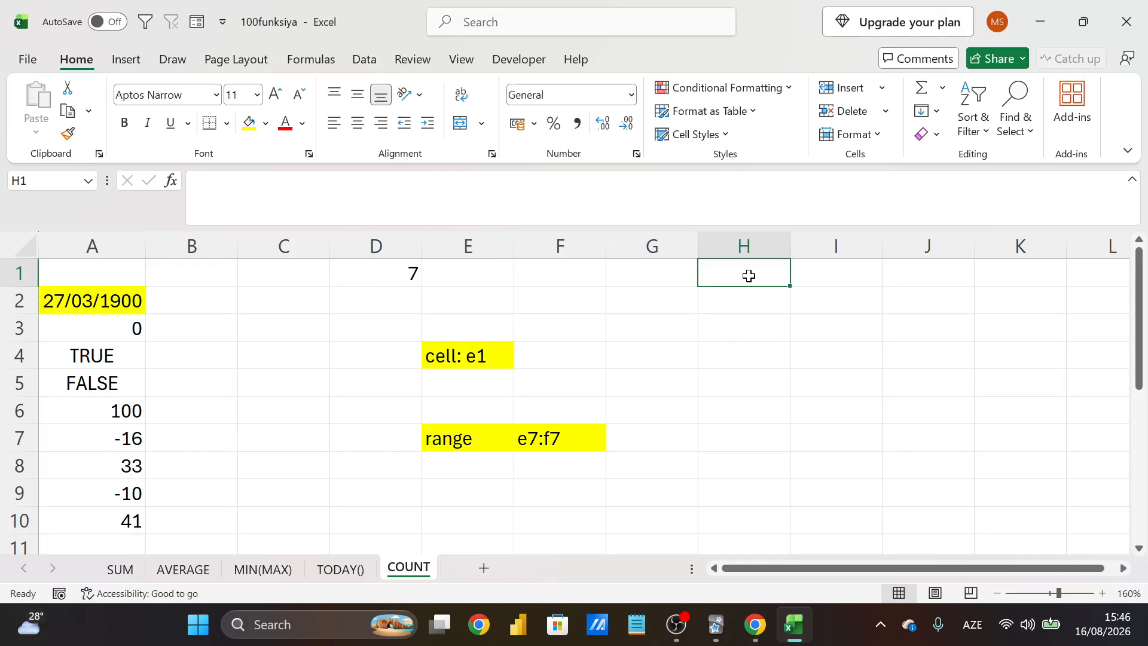
type("1")
key("Return")
key("Up")
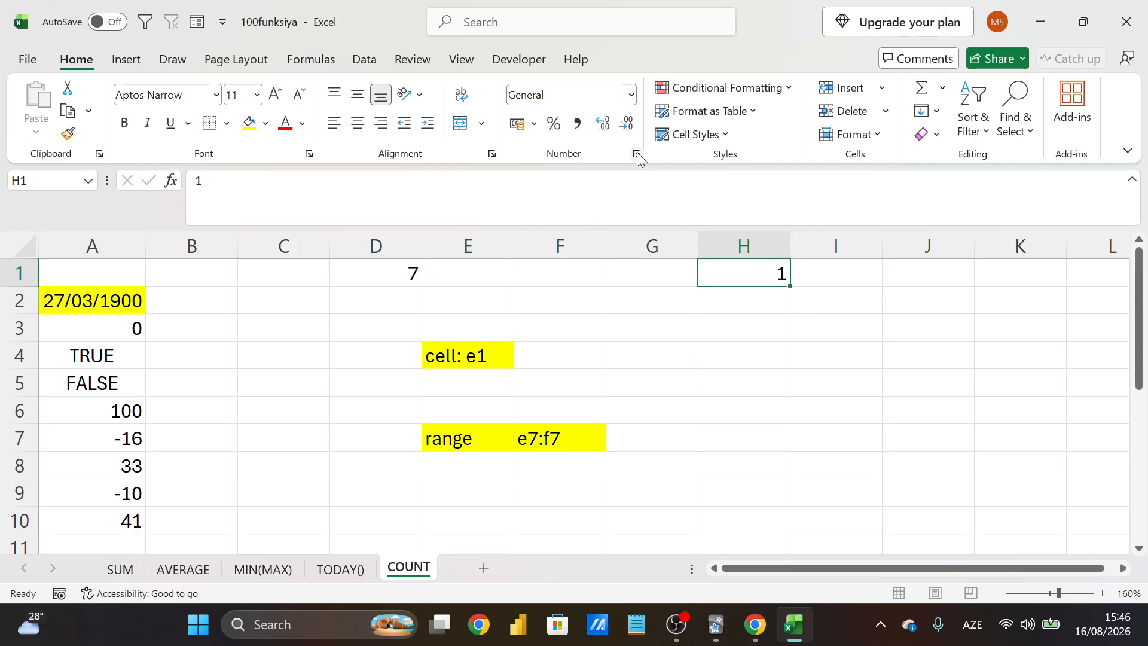
left_click(632, 96)
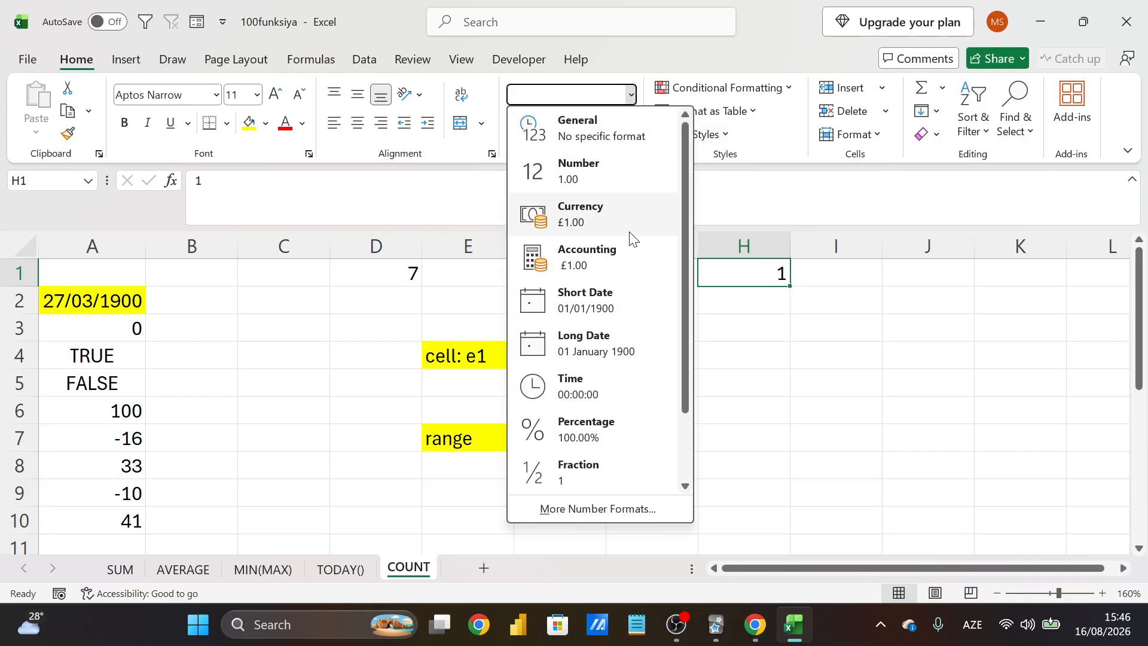
left_click(632, 309)
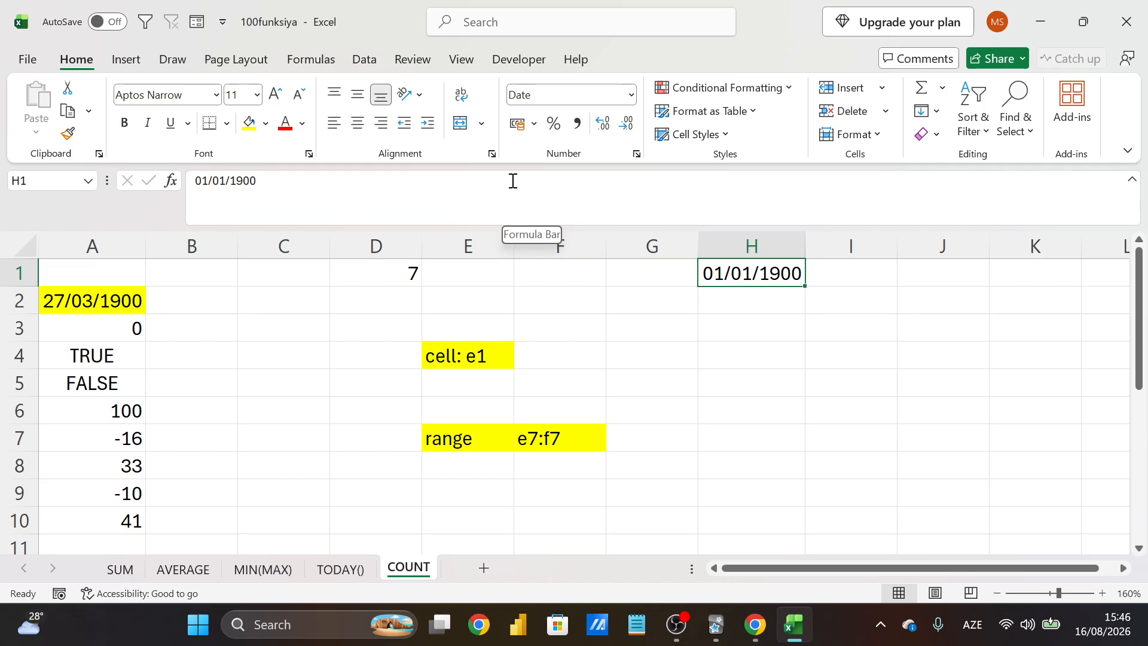
Set the date-formatted cell H1 to 0, and replace that value with 1
key("Delete")
type("01")
key("Return")
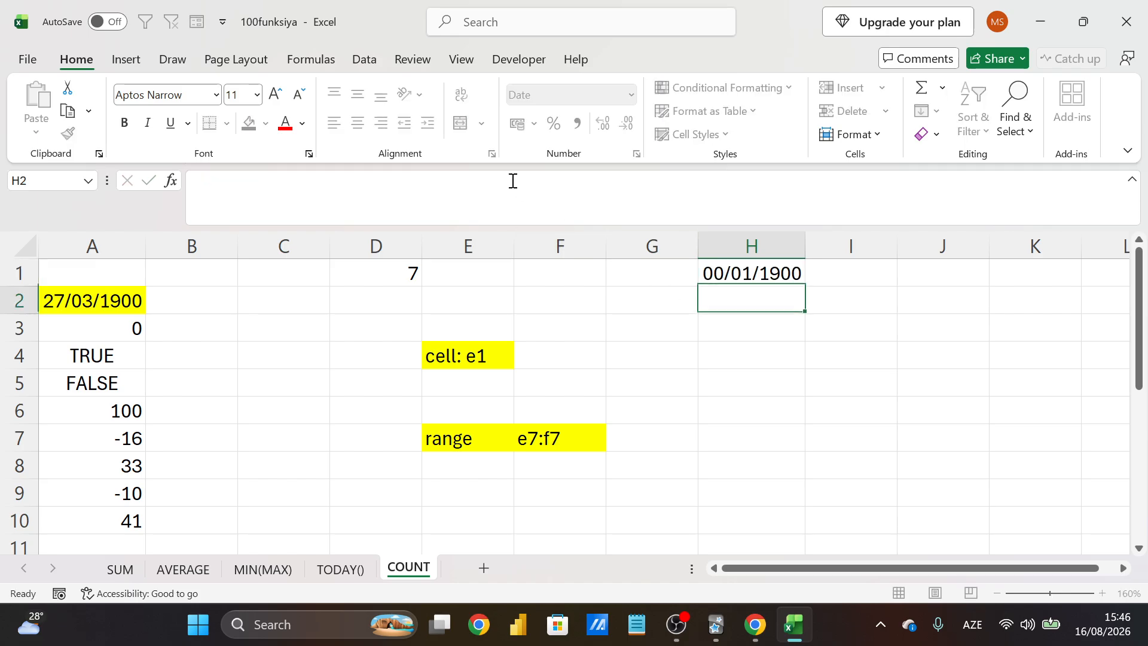
key("Up")
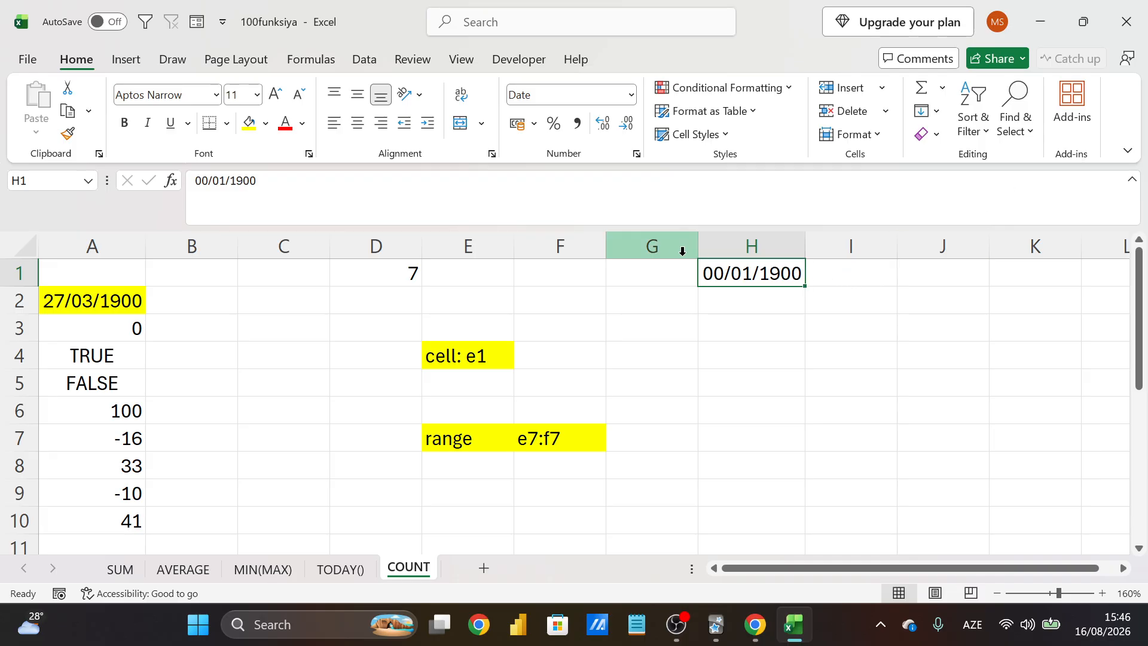
left_click(525, 176)
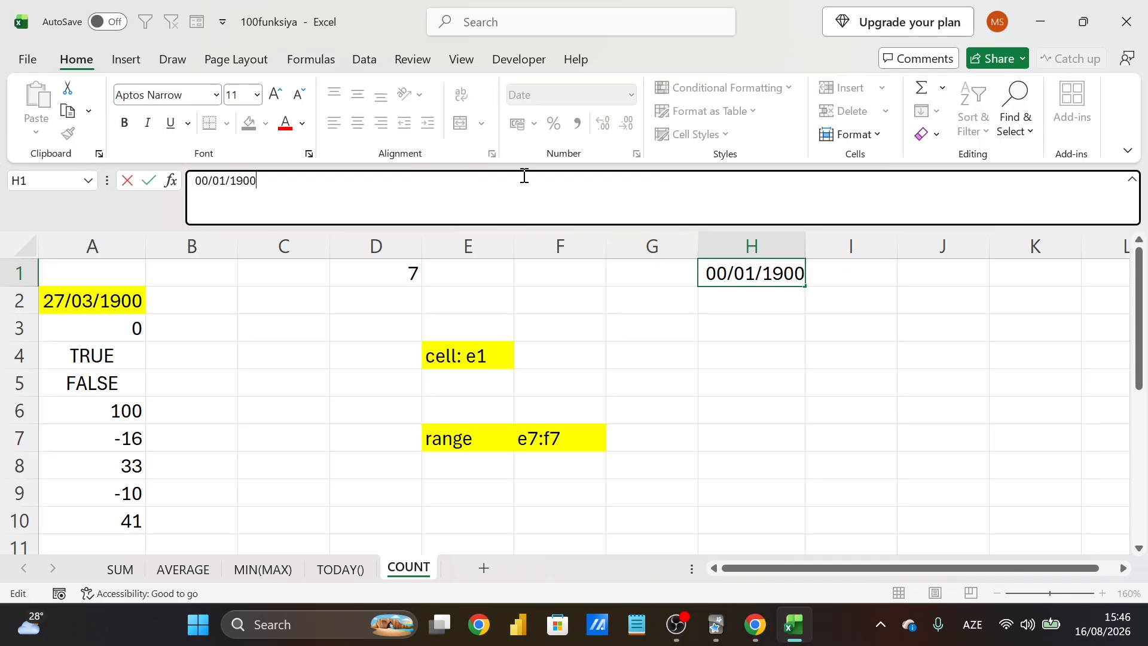
key("ctrl+a")
type("1")
key("Return")
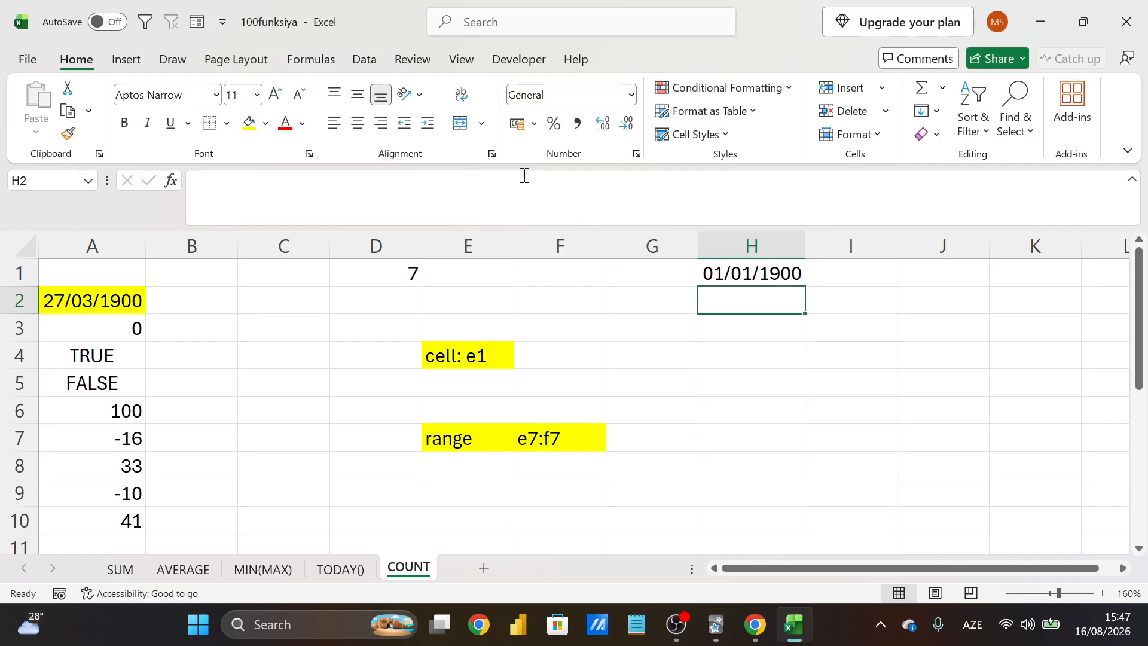
Extend the date series from H1 down to H5 and clear those cells
left_click(761, 274)
left_click_drag(804, 286, 789, 371)
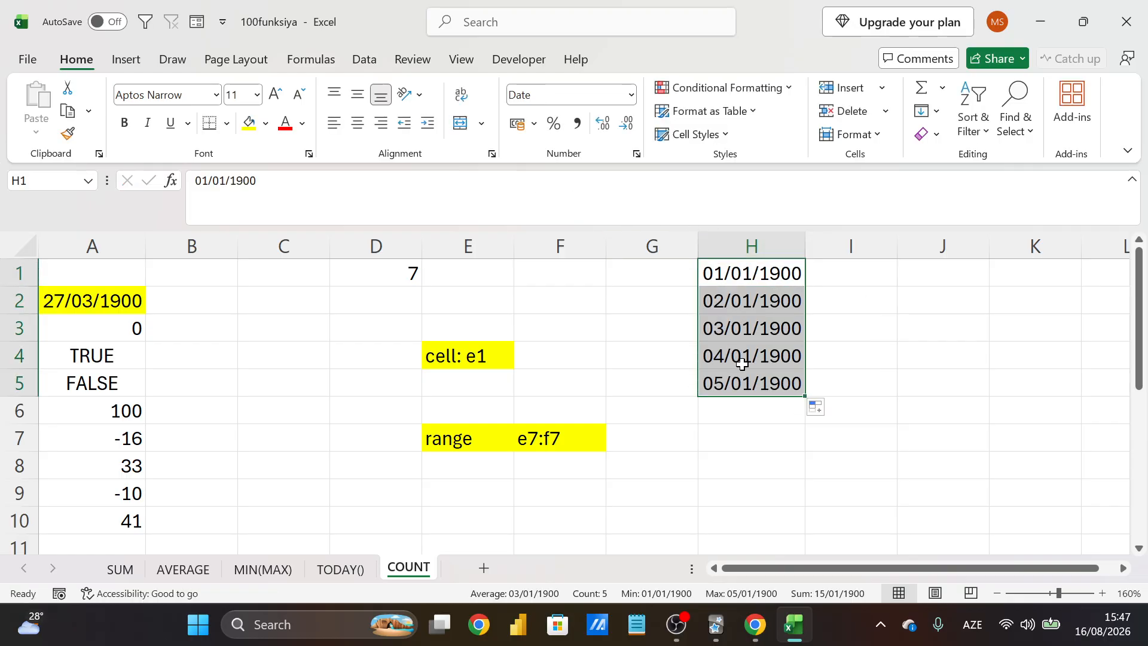
key("Delete")
Try the Long Date number format on A2, followed by the Time format
left_click(96, 296)
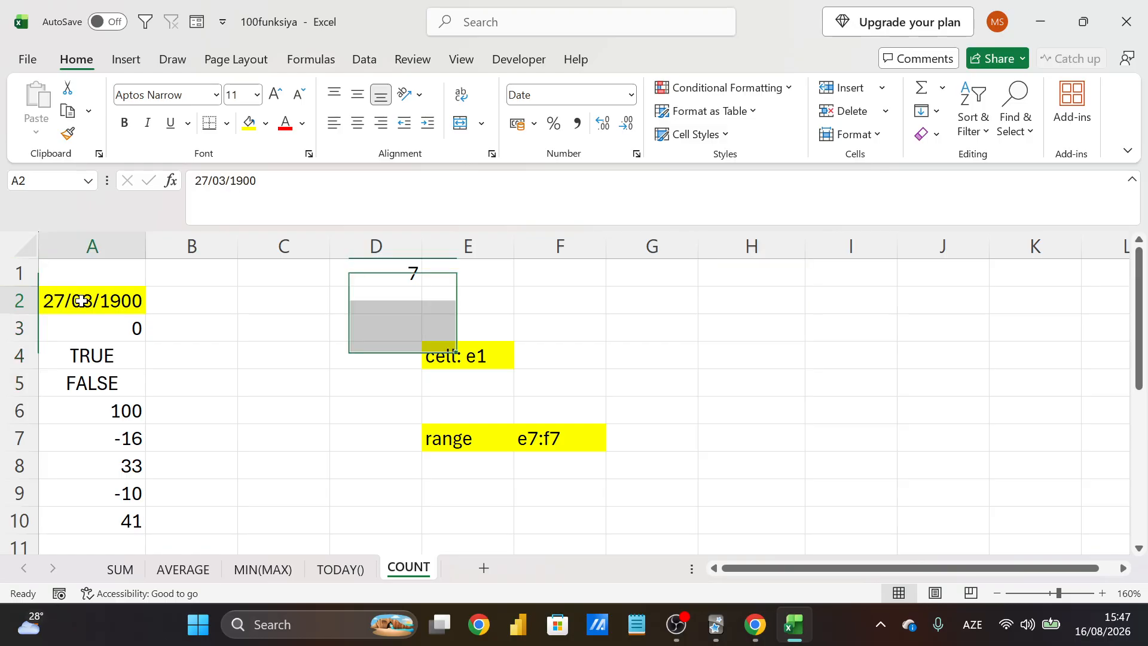
left_click(631, 95)
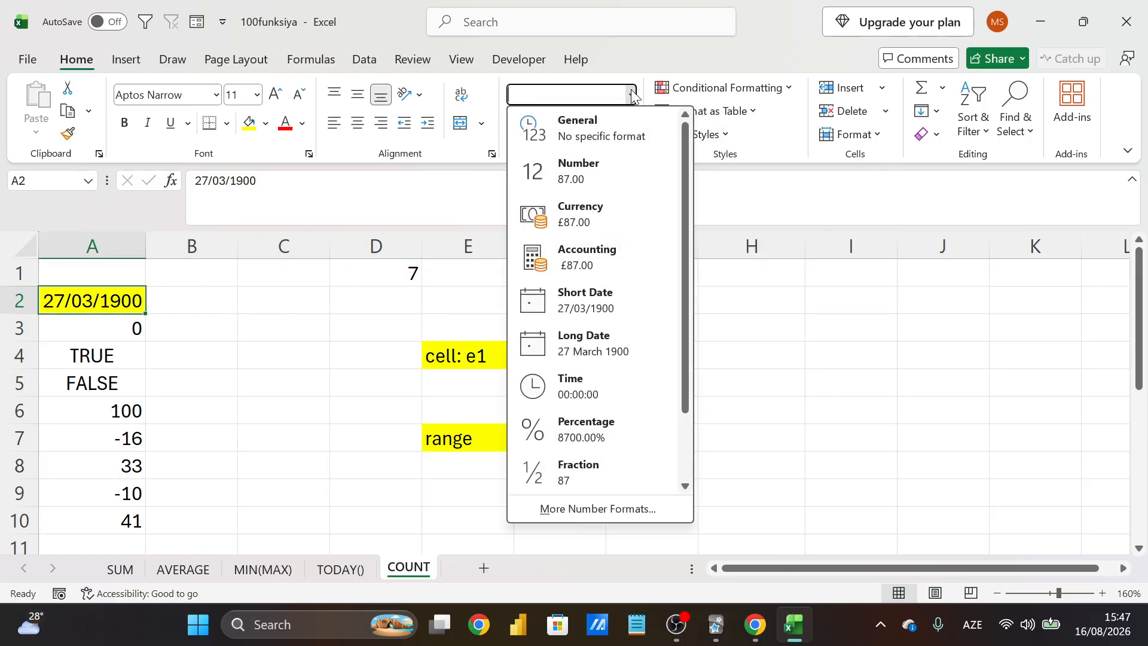
left_click(648, 331)
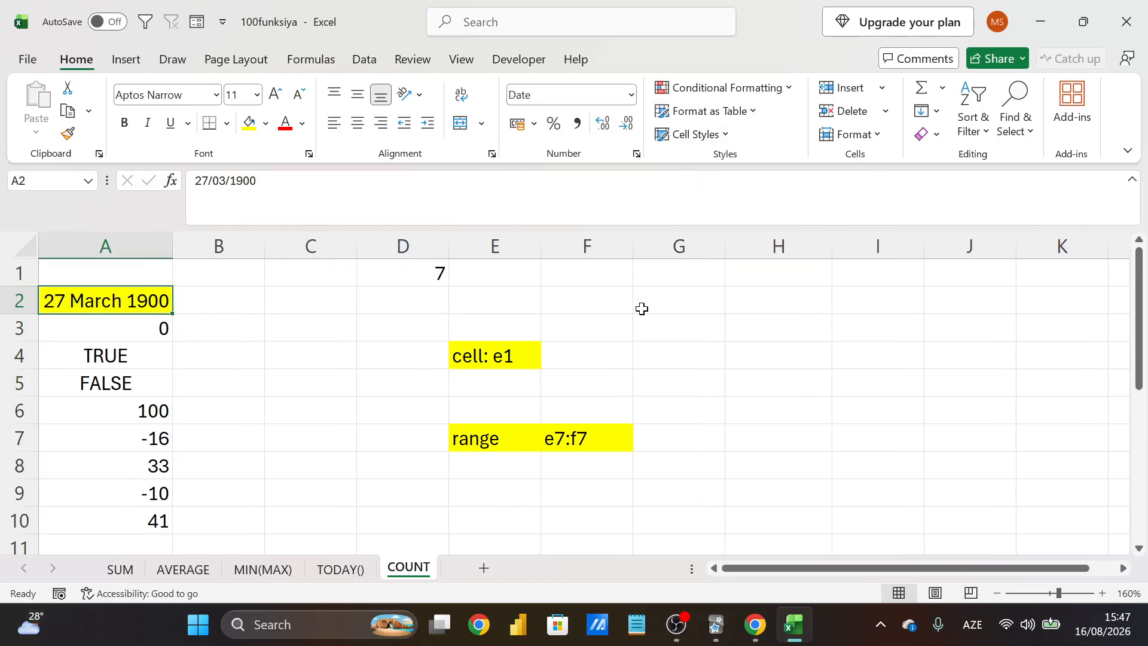
left_click(632, 96)
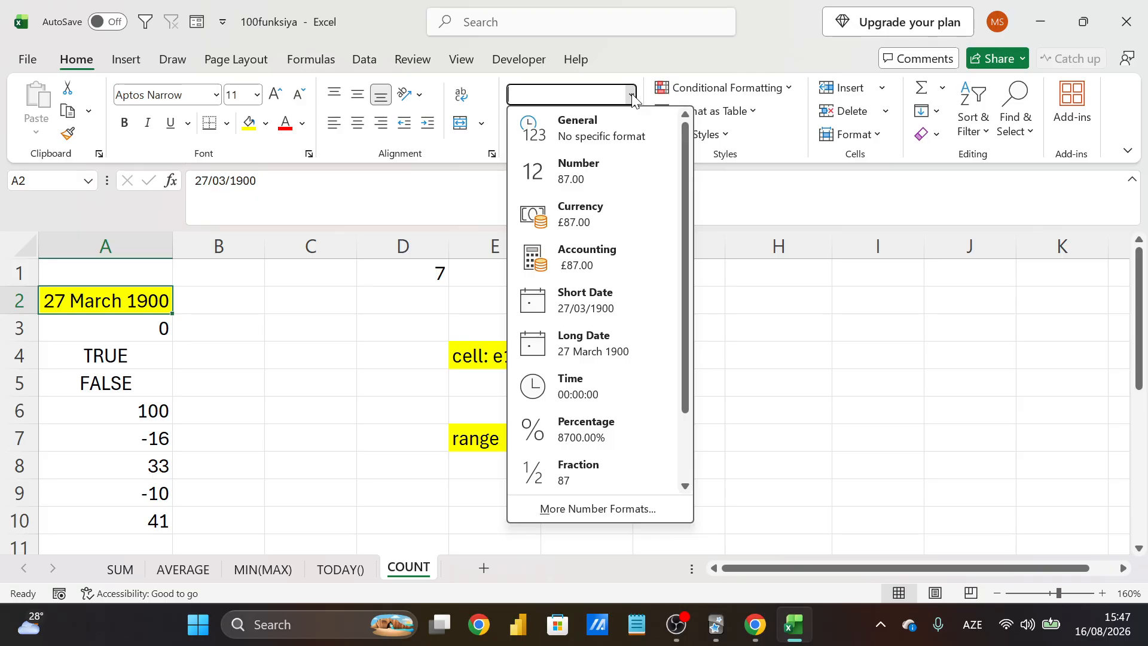
left_click(637, 400)
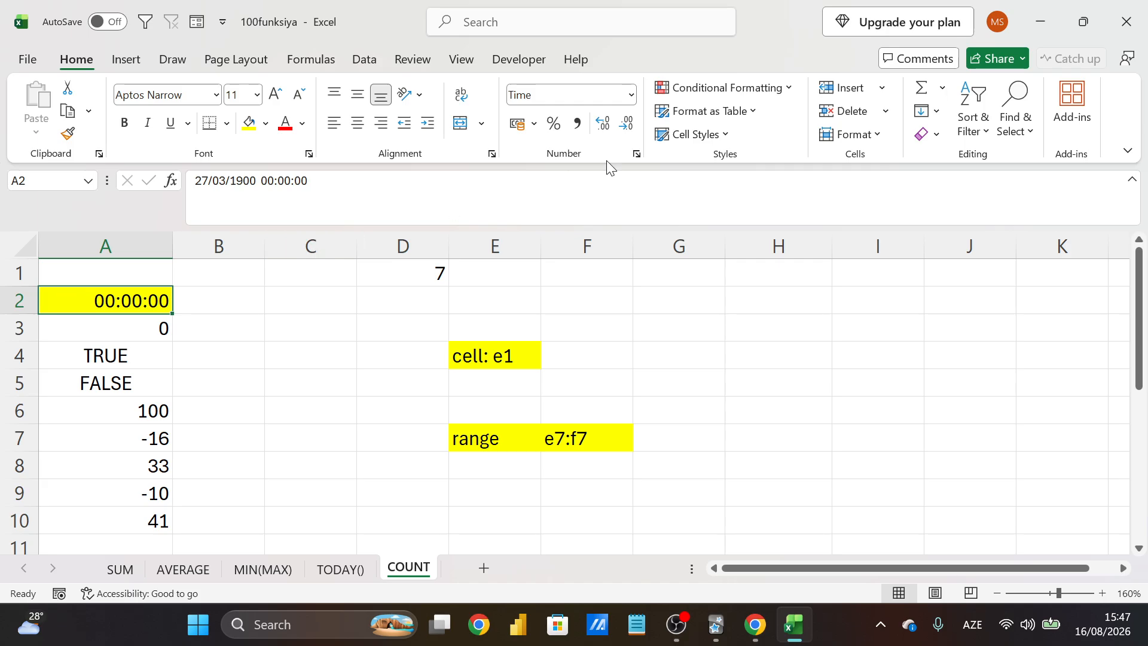
Try the Percentage number format on A2 and replace it with the Scientific format
left_click(632, 96)
scroll(633, 277, "down", 1)
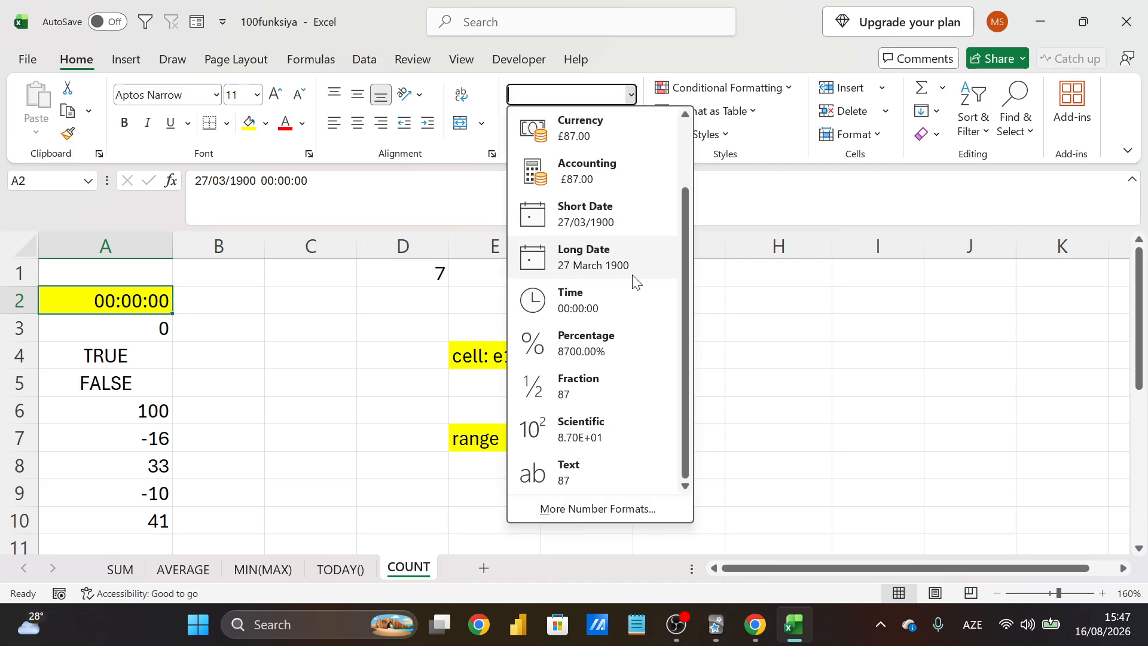
left_click(641, 344)
left_click(633, 96)
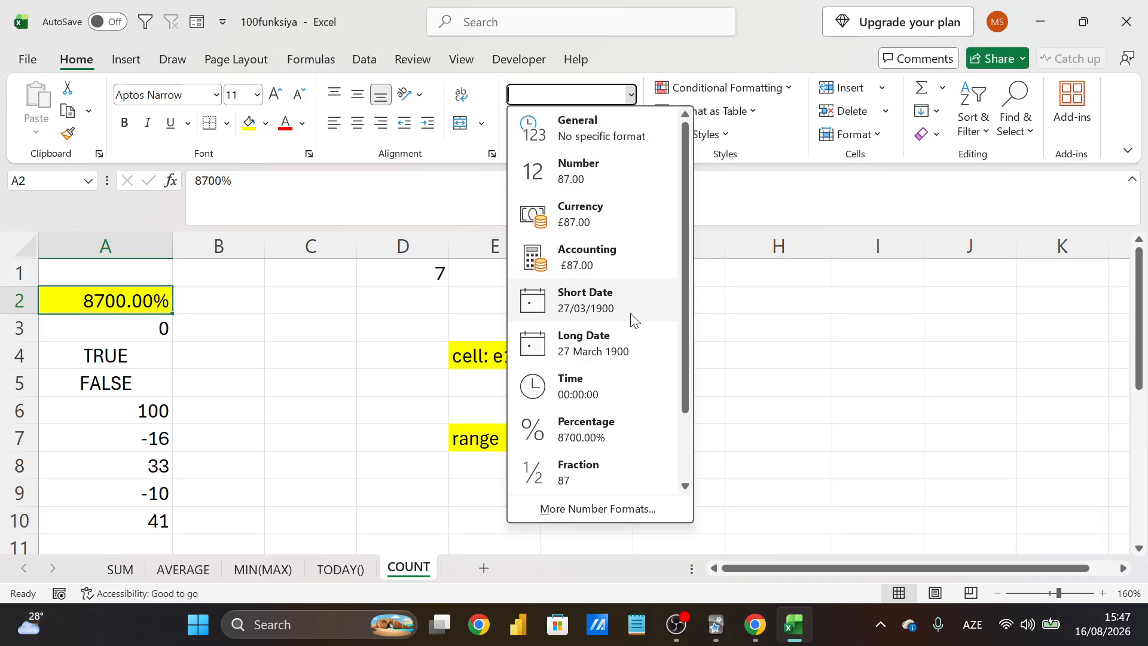
scroll(638, 358, "down", 1)
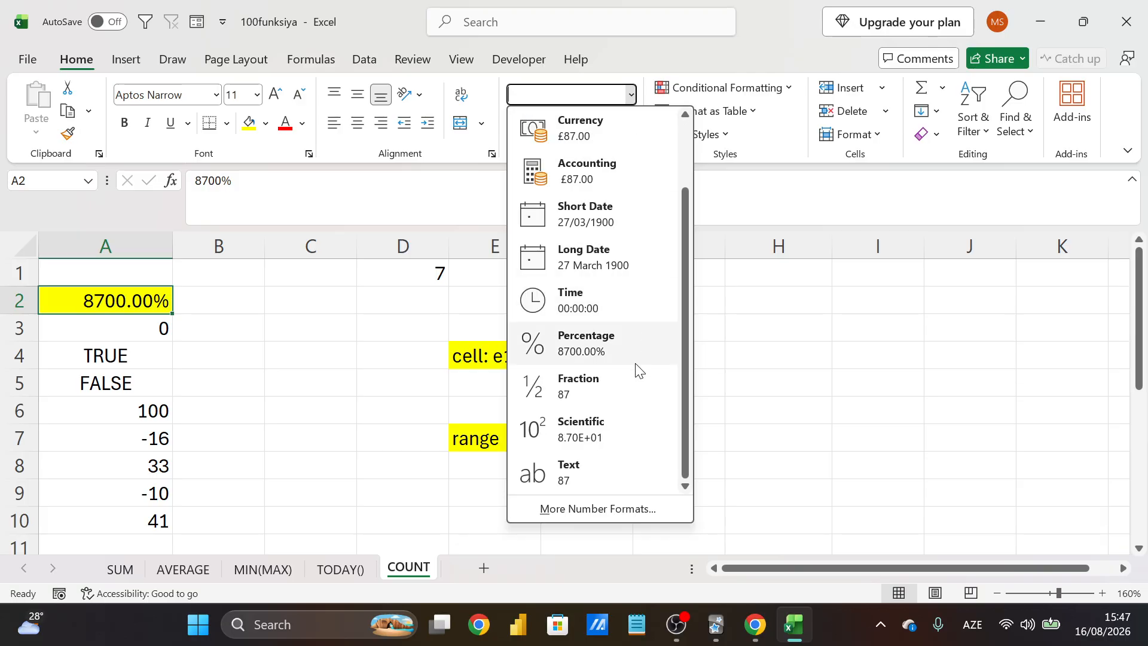
left_click(627, 427)
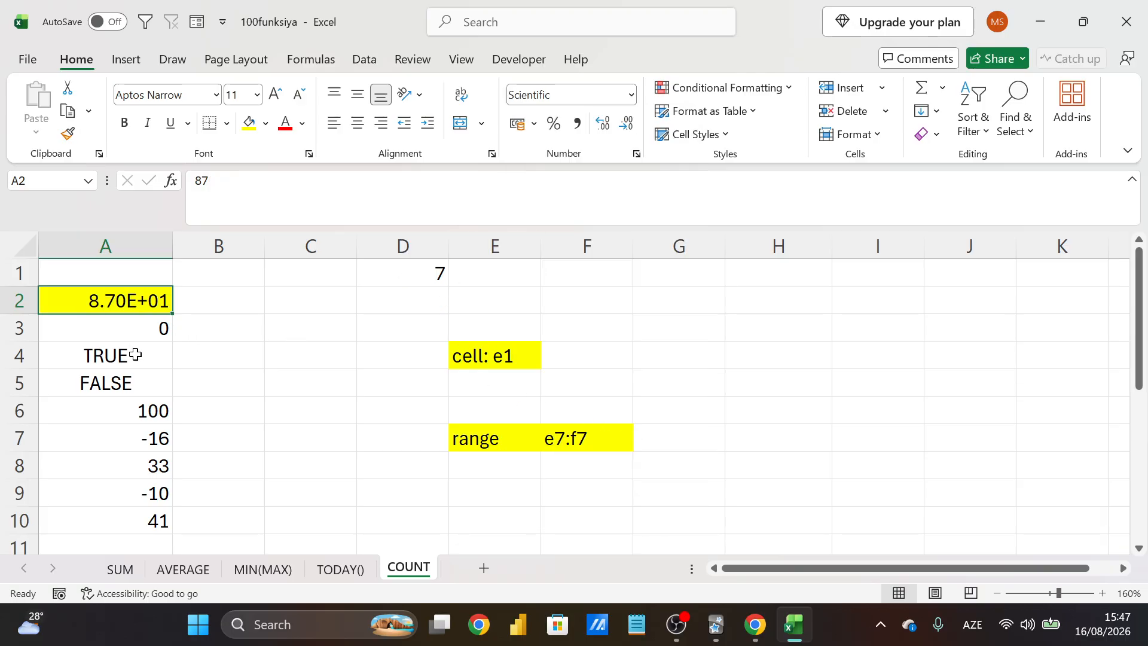
Check the COUNT formula in D1 and review the available number formats without changing the cell's format
left_click(397, 280)
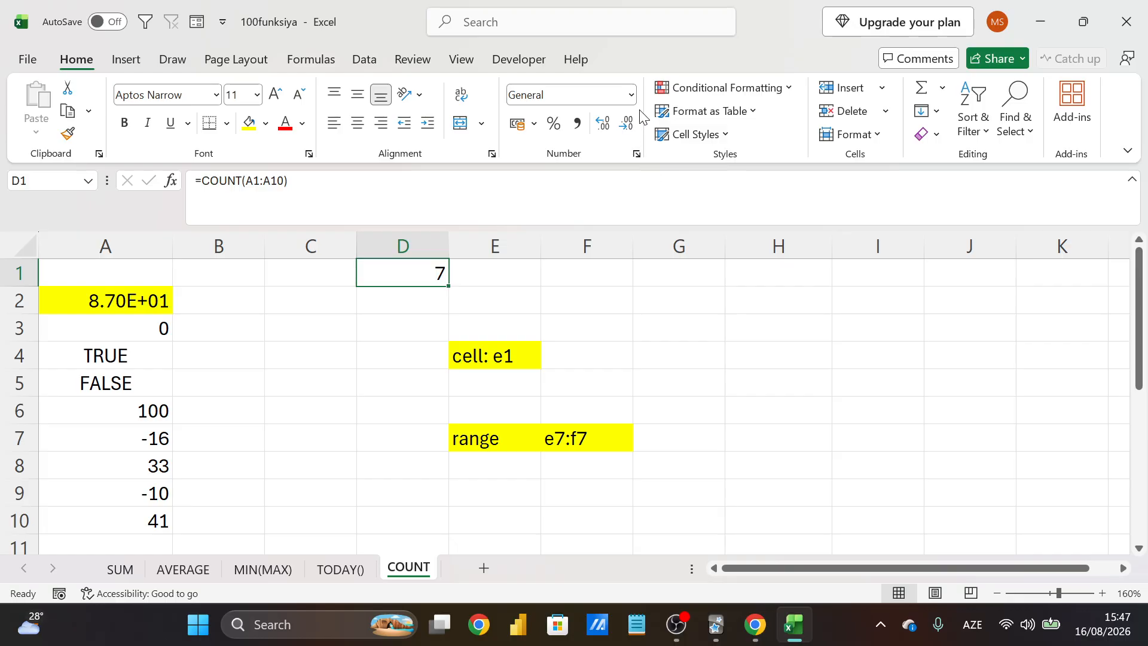
left_click(631, 95)
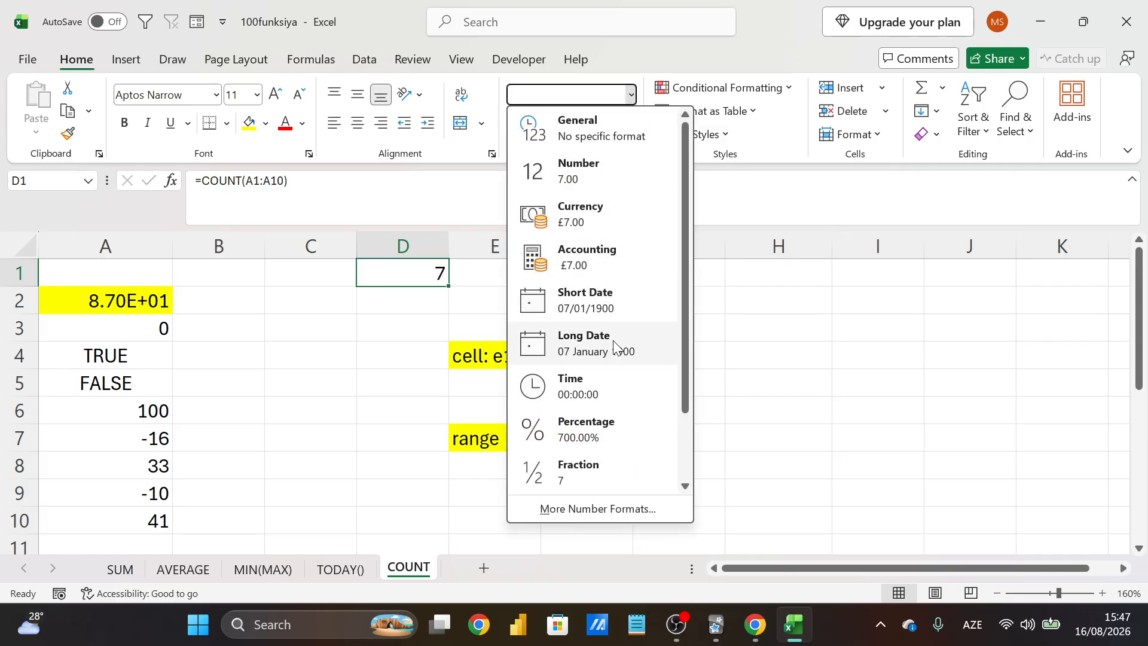
scroll(628, 425, "down", 1)
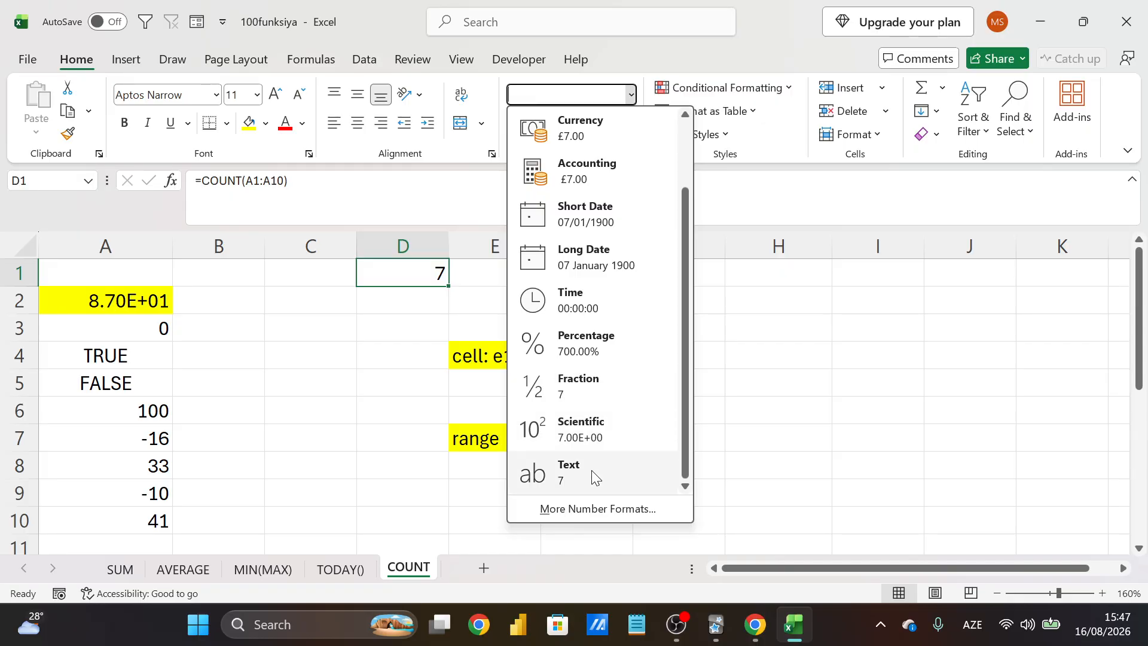
left_click(276, 328)
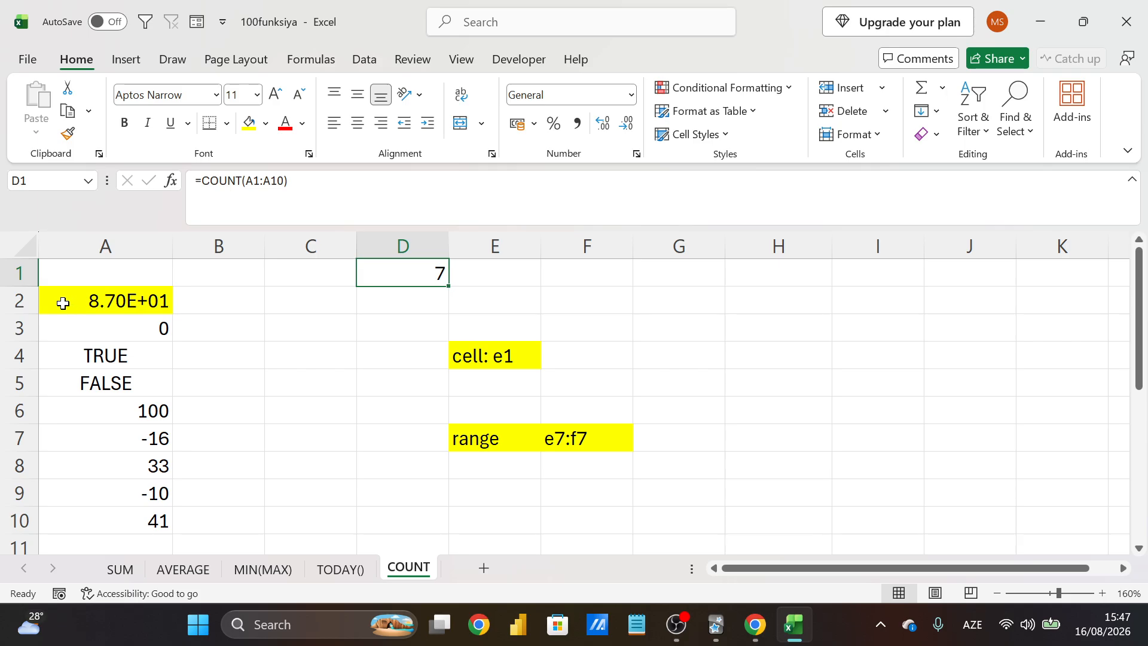
scroll(346, 356, "down", 1)
scroll(346, 355, "up", 1)
Test whether A1 is empty by entering =ISBLANK(A1) in B1, and clear that formula
left_click(100, 271)
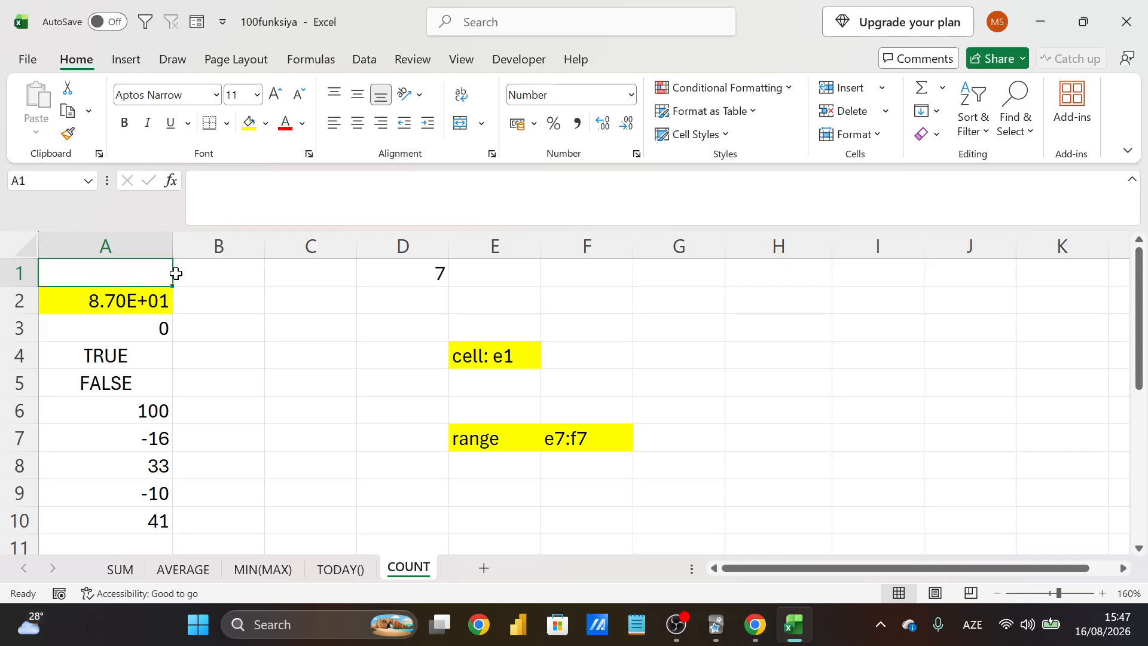
key("Right")
type("=isbl")
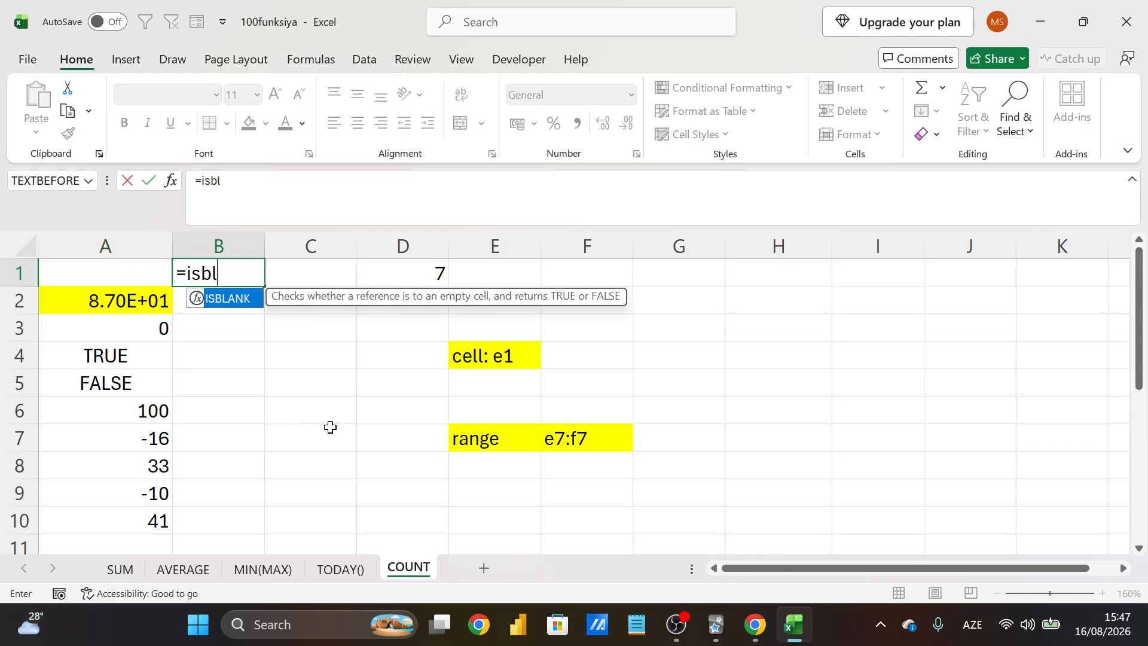
key("Tab")
key("Left")
key("Return")
key("Up")
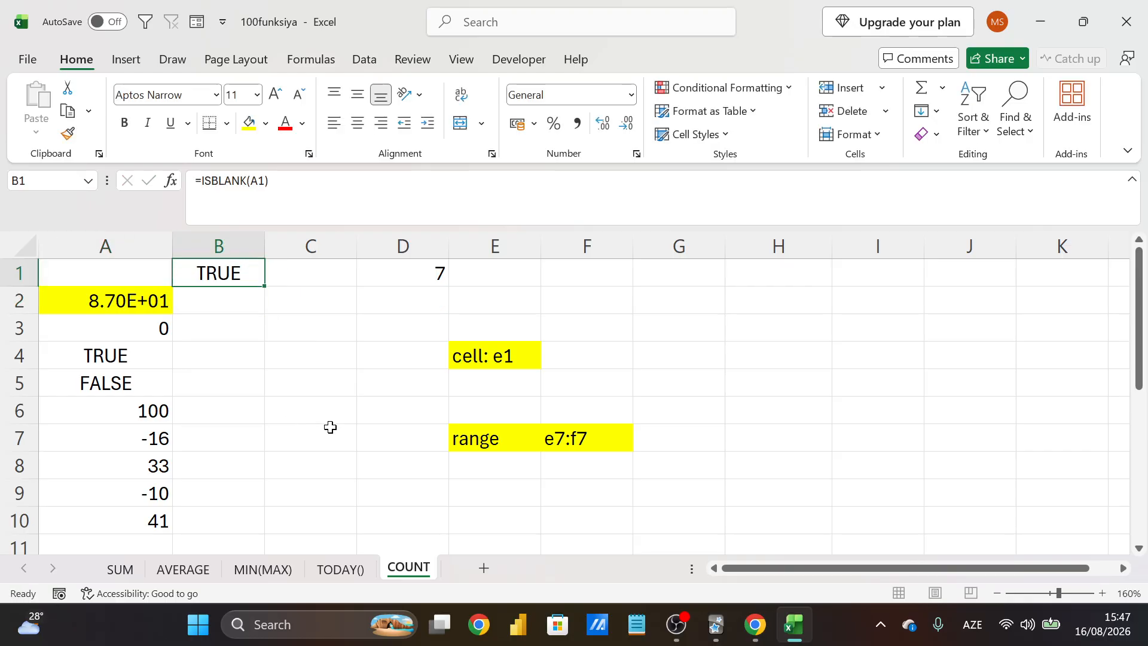
key("Delete")
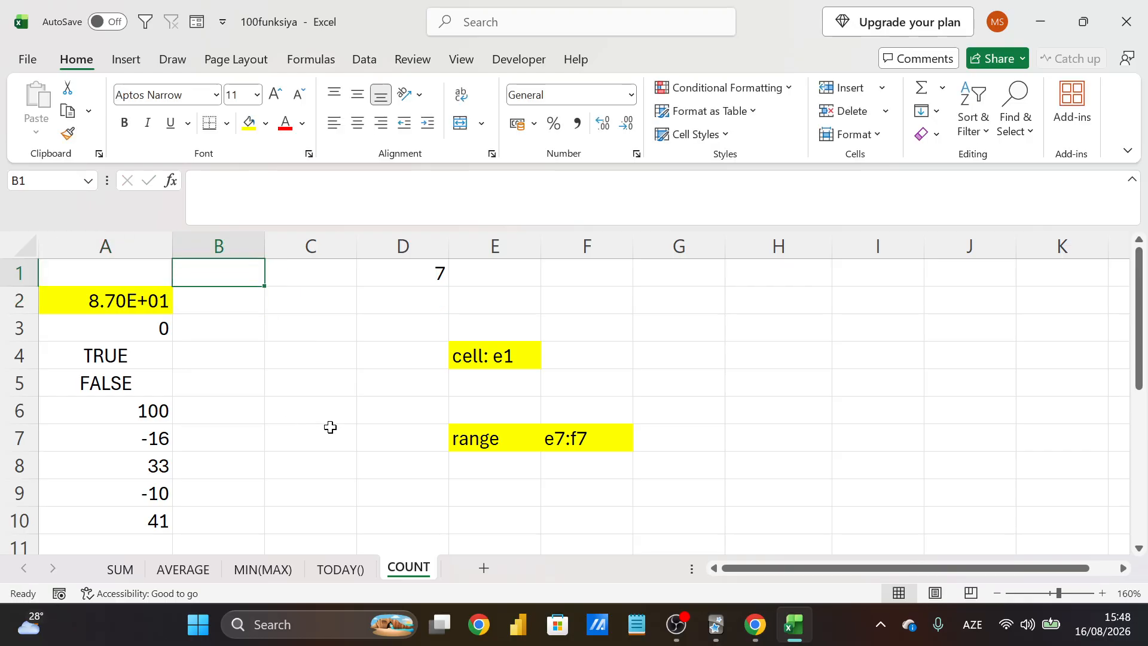
left_click(116, 273)
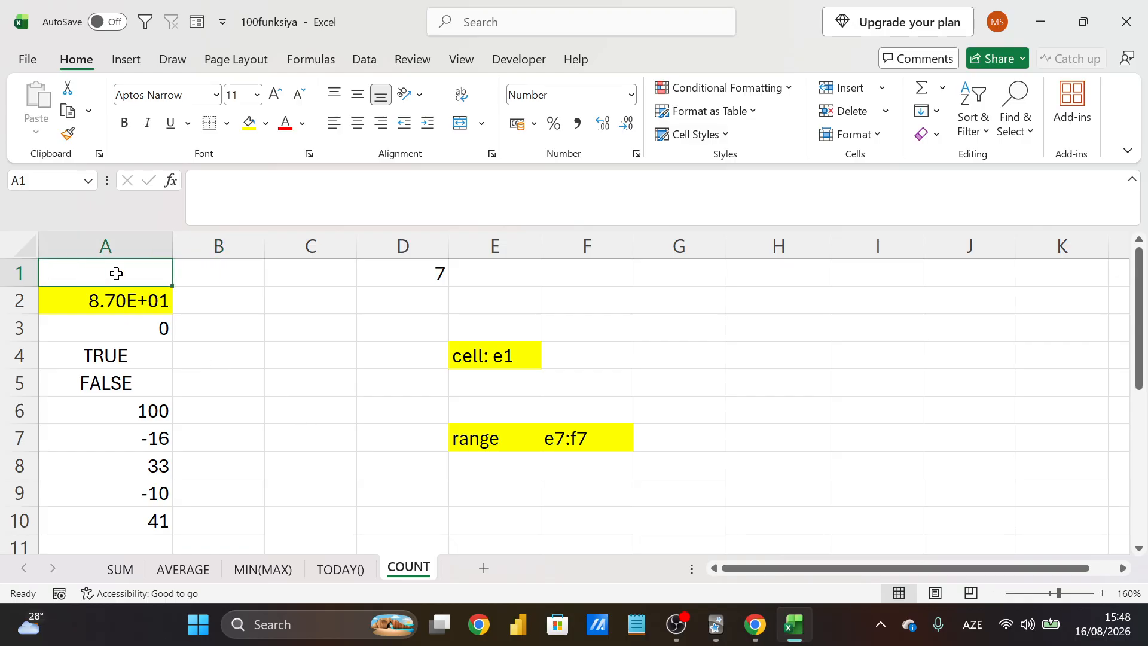
right_click(348, 291)
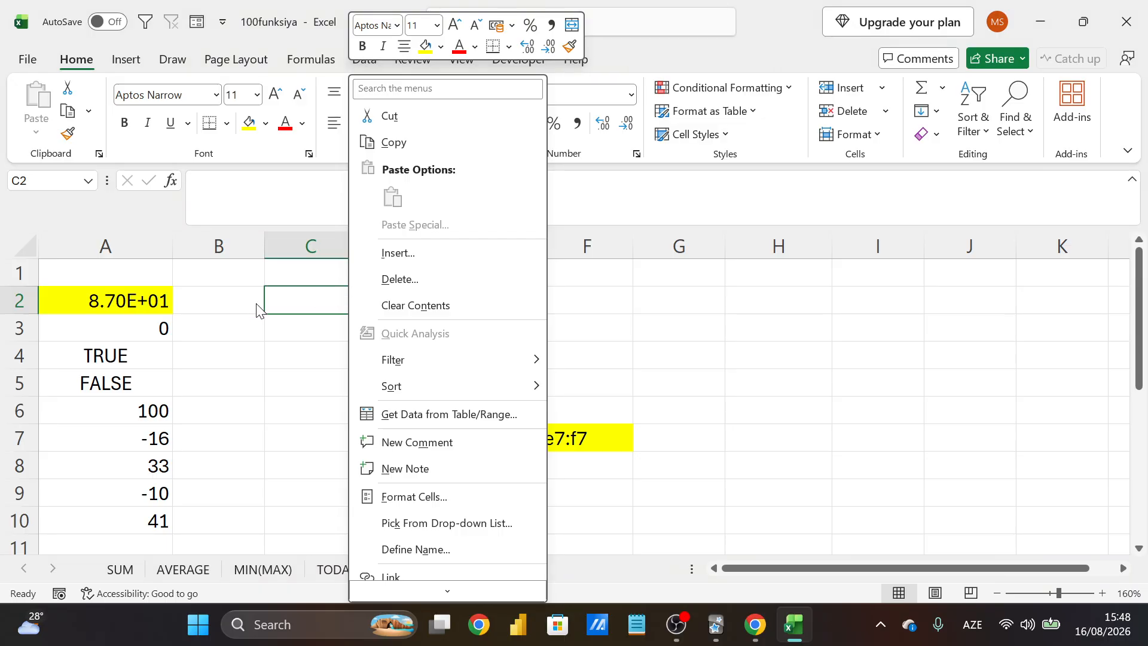
key("Escape")
left_click(217, 299)
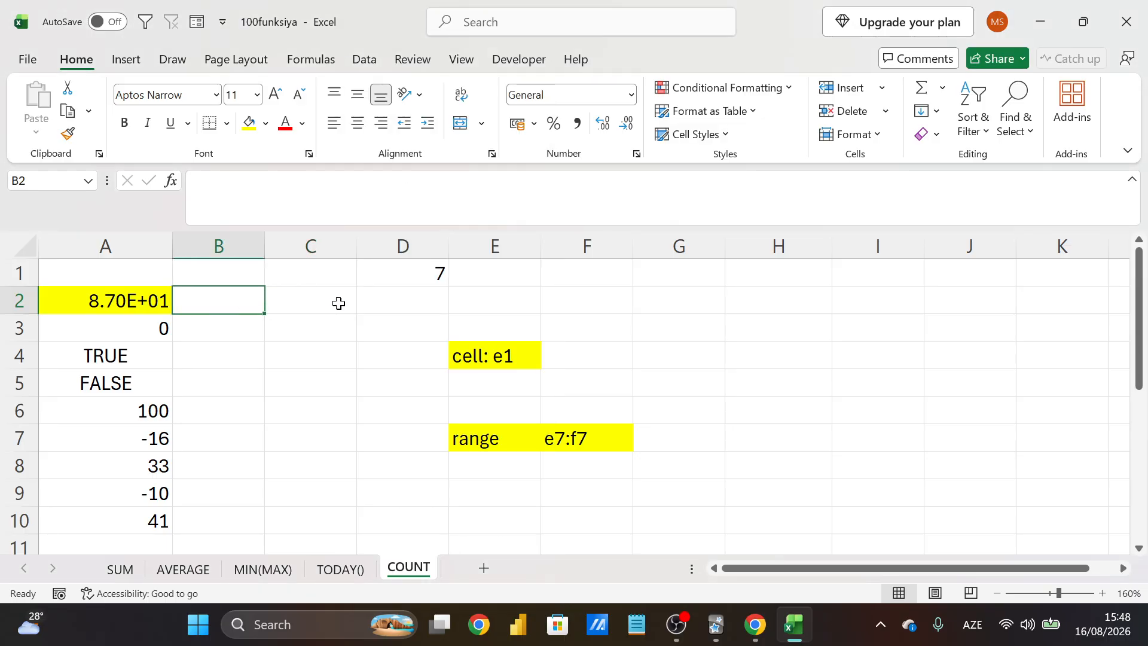
Add a colon to the label in E7 so it reads "range:"
left_click(476, 438)
left_click(284, 193)
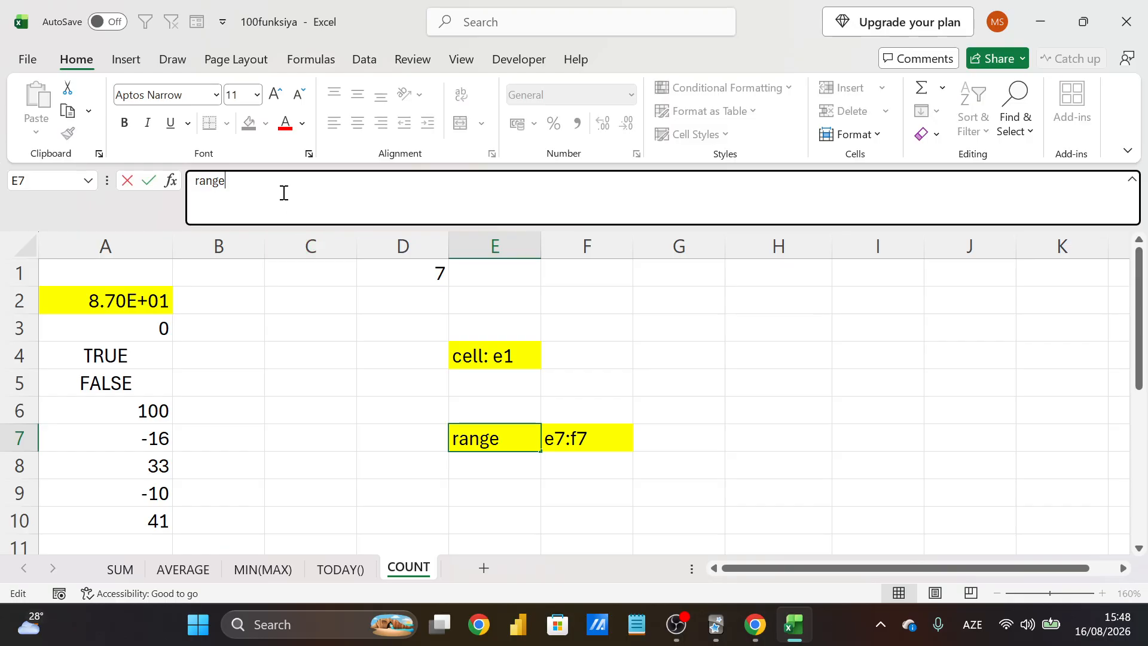
key("Return")
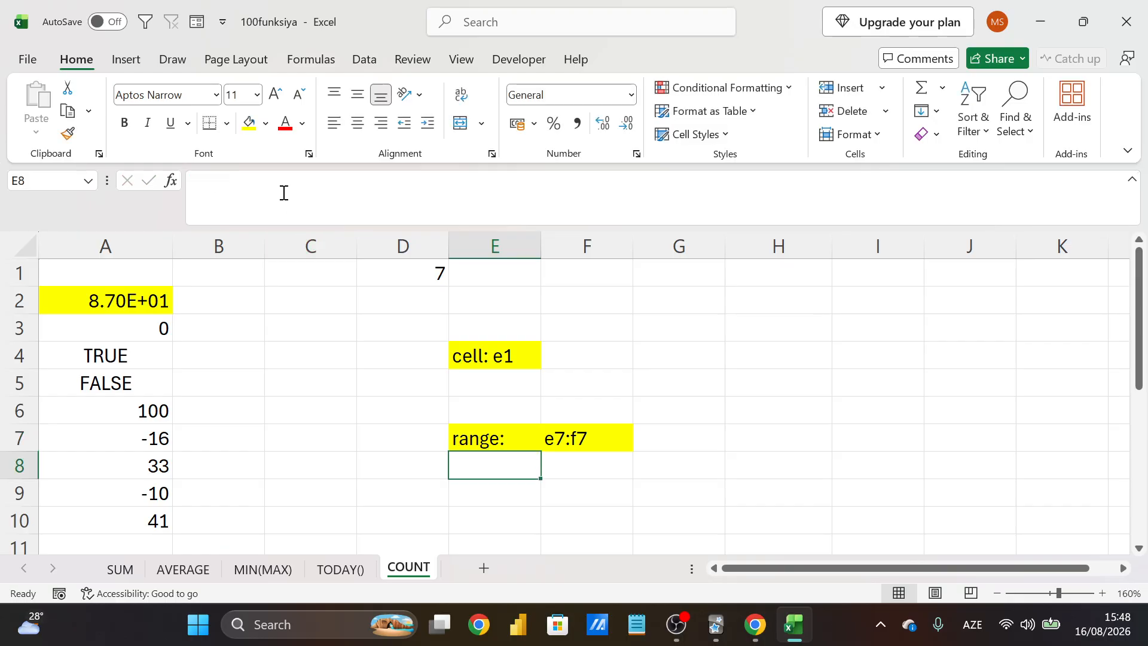
Check the formula in G1 of the SUM sheet, view the AVERAGE sheet, and return to the COUNT sheet
left_click(122, 569)
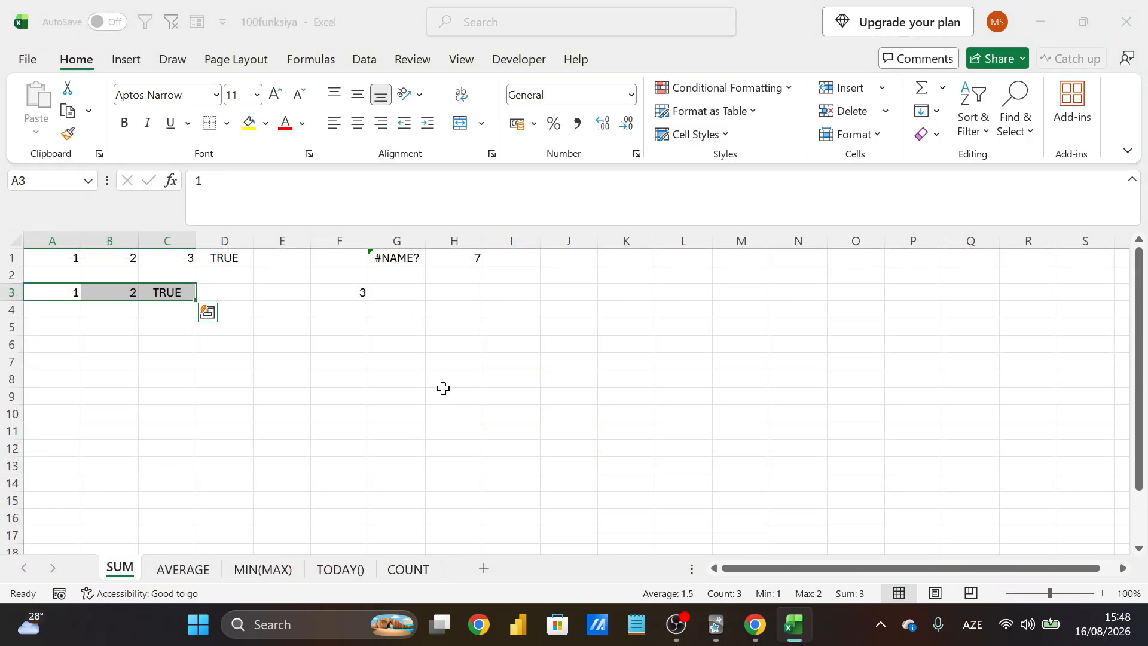
left_click(417, 266)
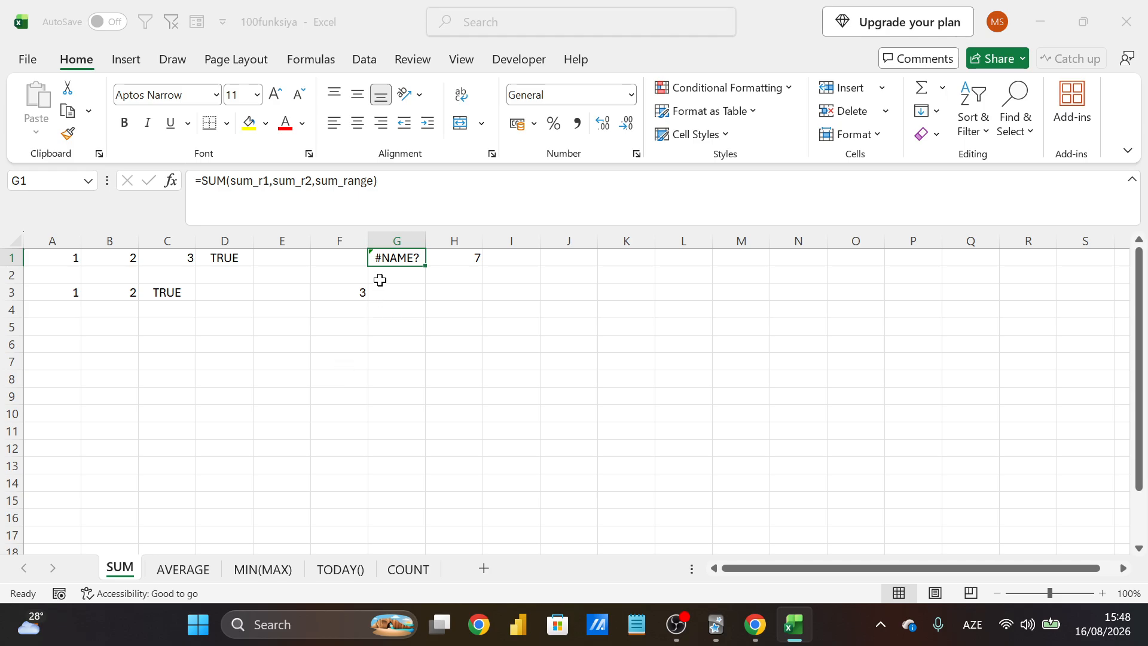
left_click(180, 569)
left_click(409, 569)
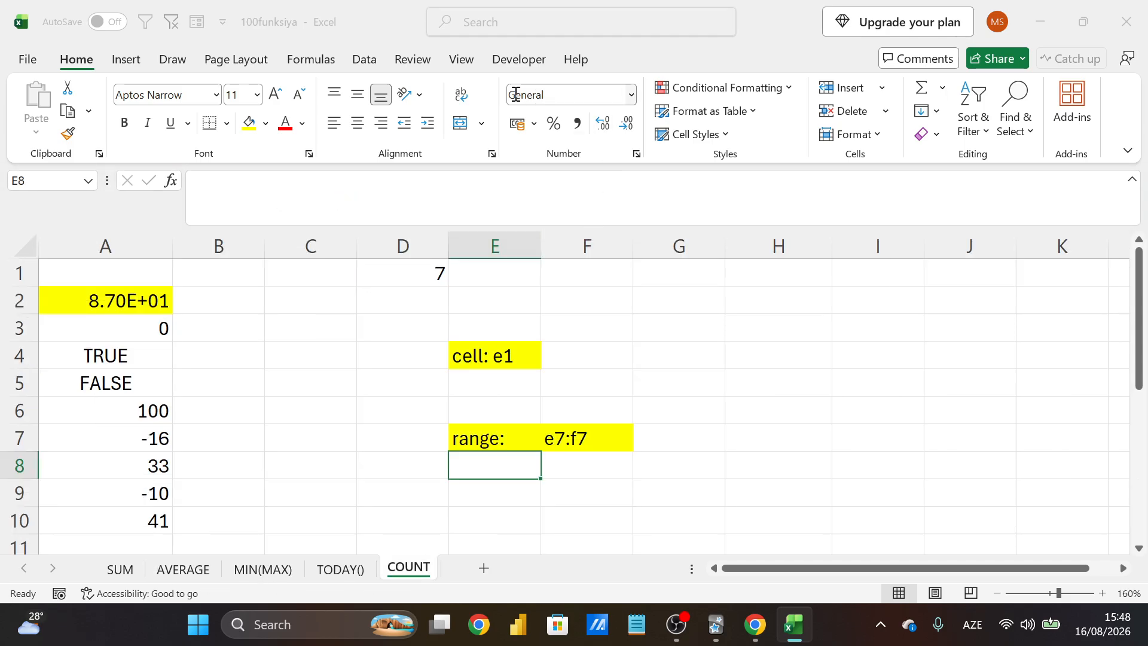
Delete the defined name array_1, which refers to 'MIN(MAX)'!$A$1:$D$10, and close the Name Manager
left_click(311, 59)
left_click(540, 114)
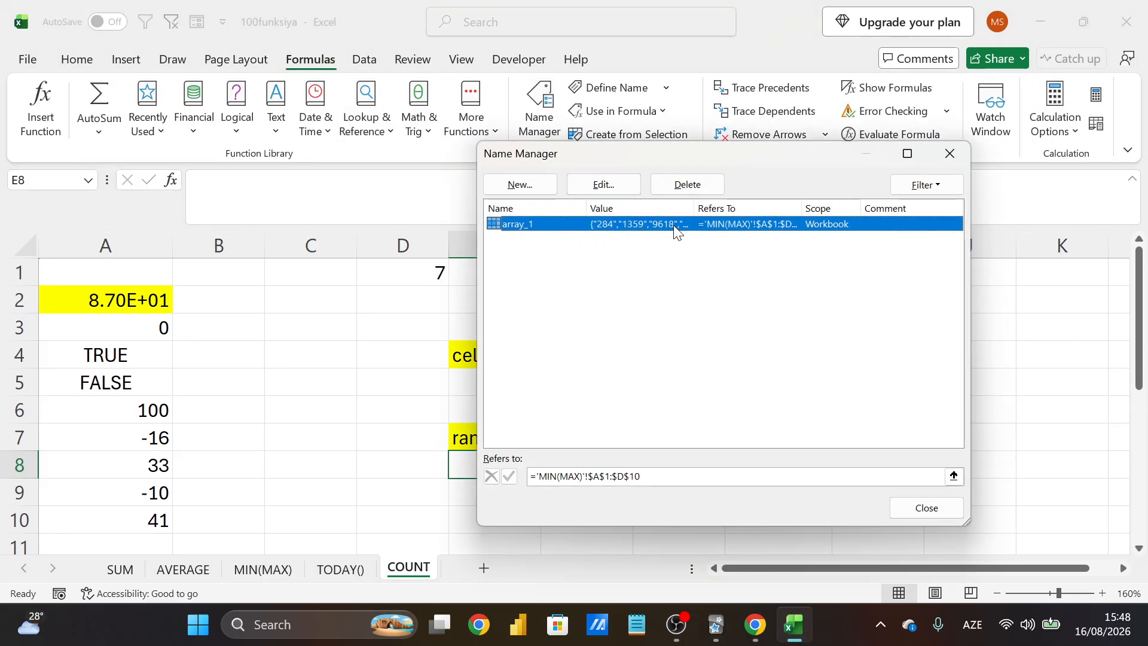
left_click(688, 184)
left_click(771, 384)
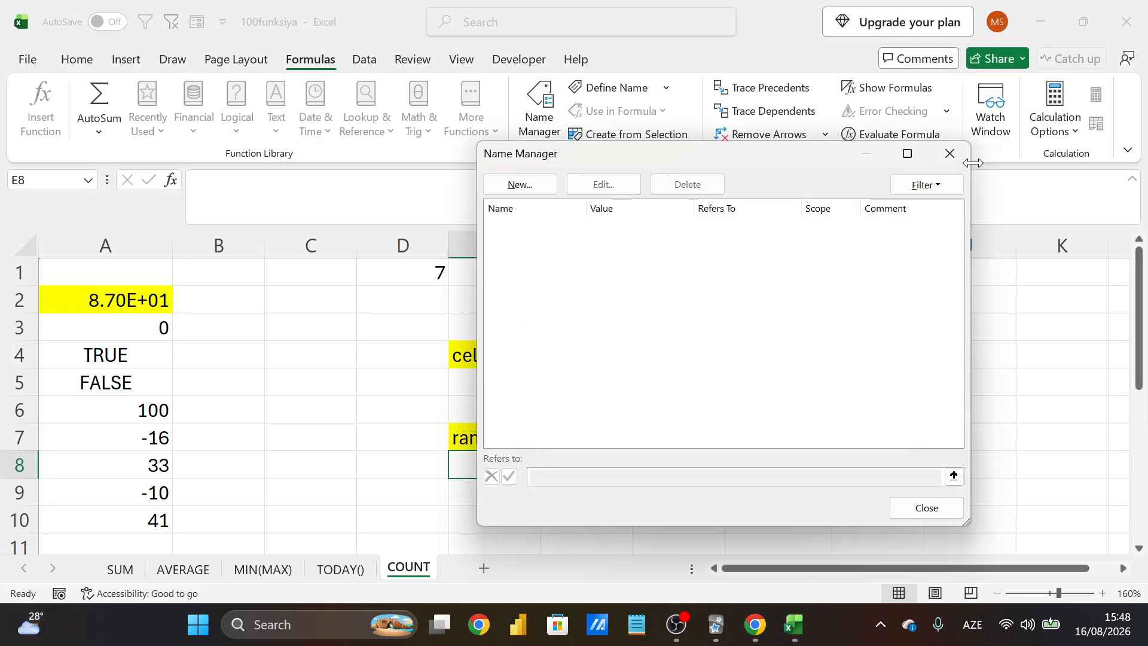
left_click(958, 156)
Compare the formulas in G1 and H1 of the SUM sheet with D1 of the COUNT sheet, view AVERAGE, and finish at C3 on COUNT
left_click(120, 569)
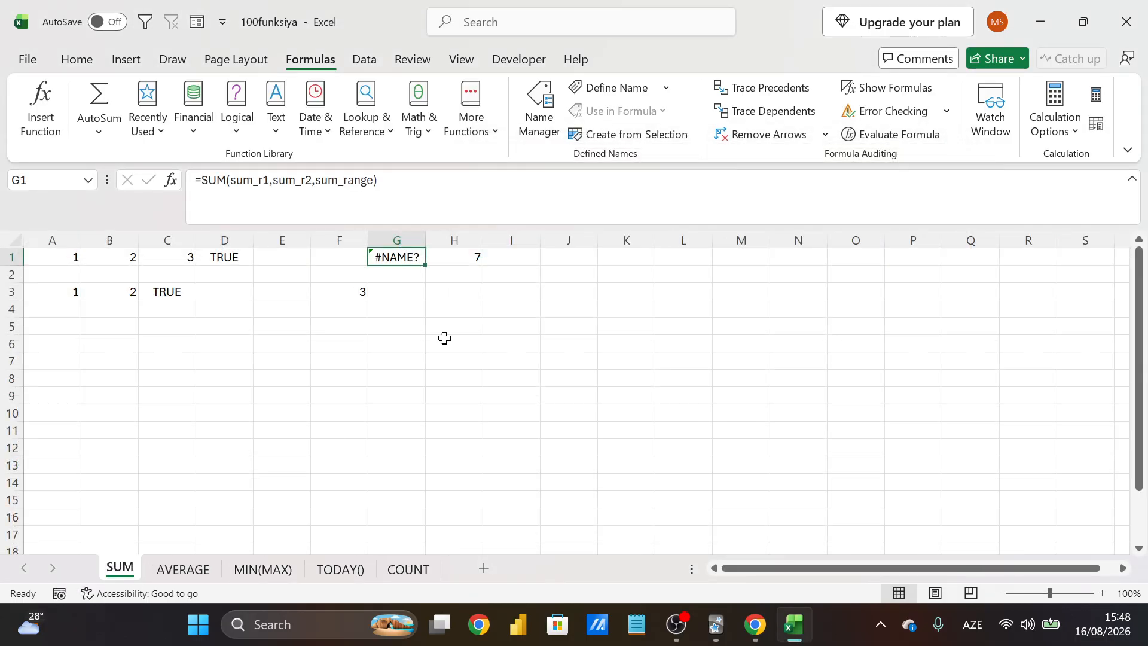
left_click(387, 570)
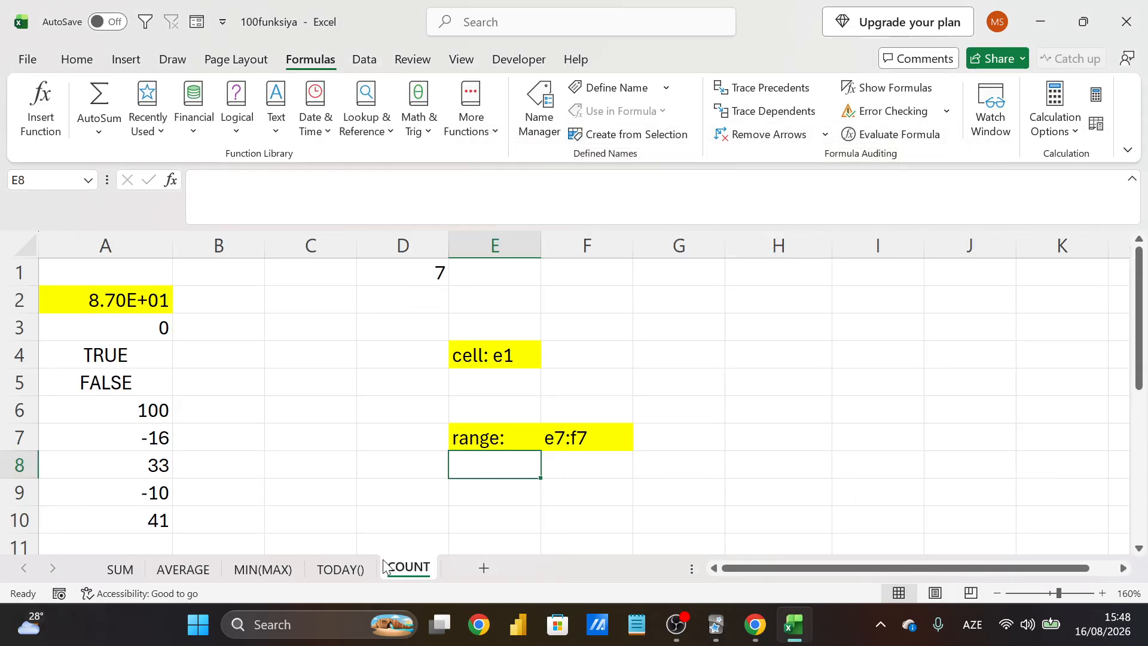
left_click(329, 328)
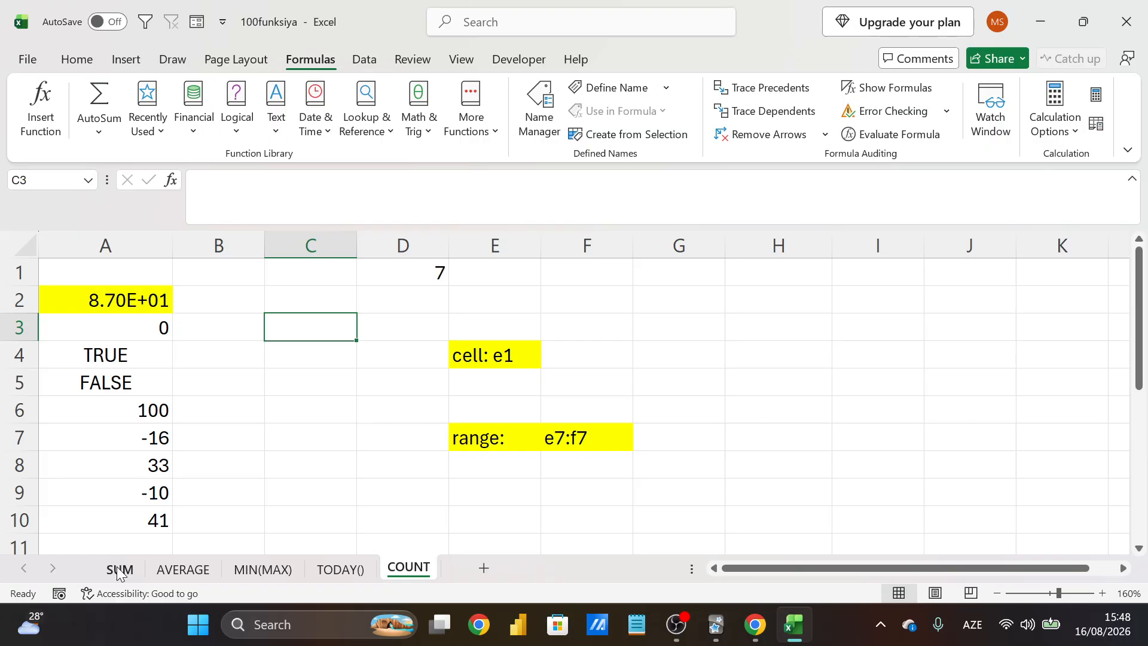
left_click(402, 270)
left_click(118, 569)
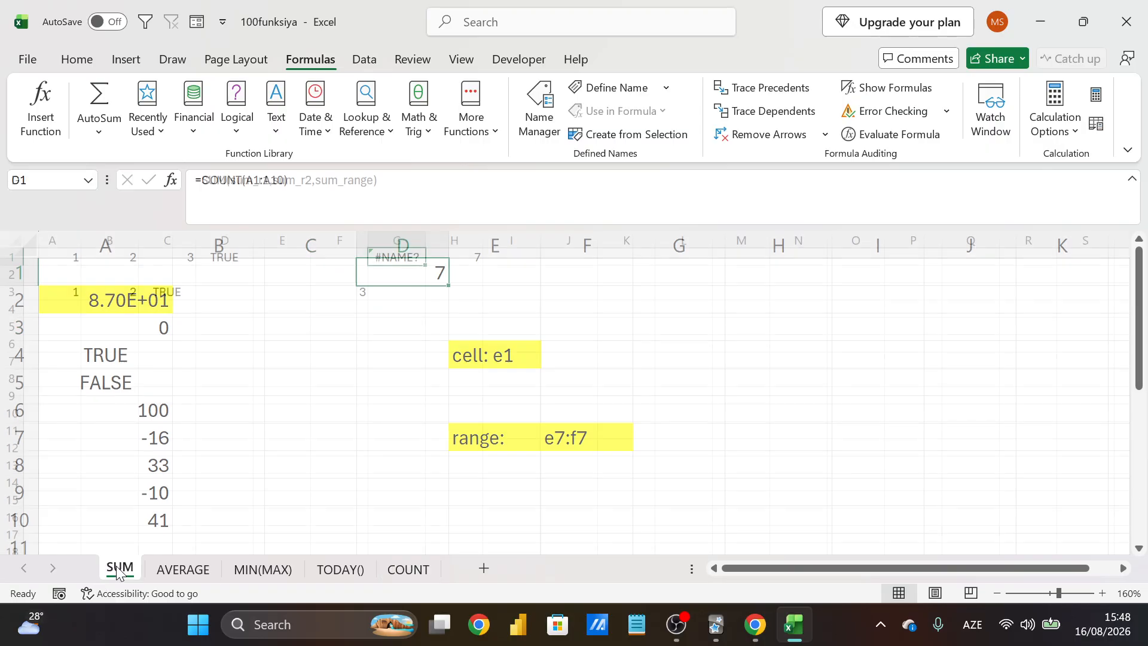
left_click(456, 257)
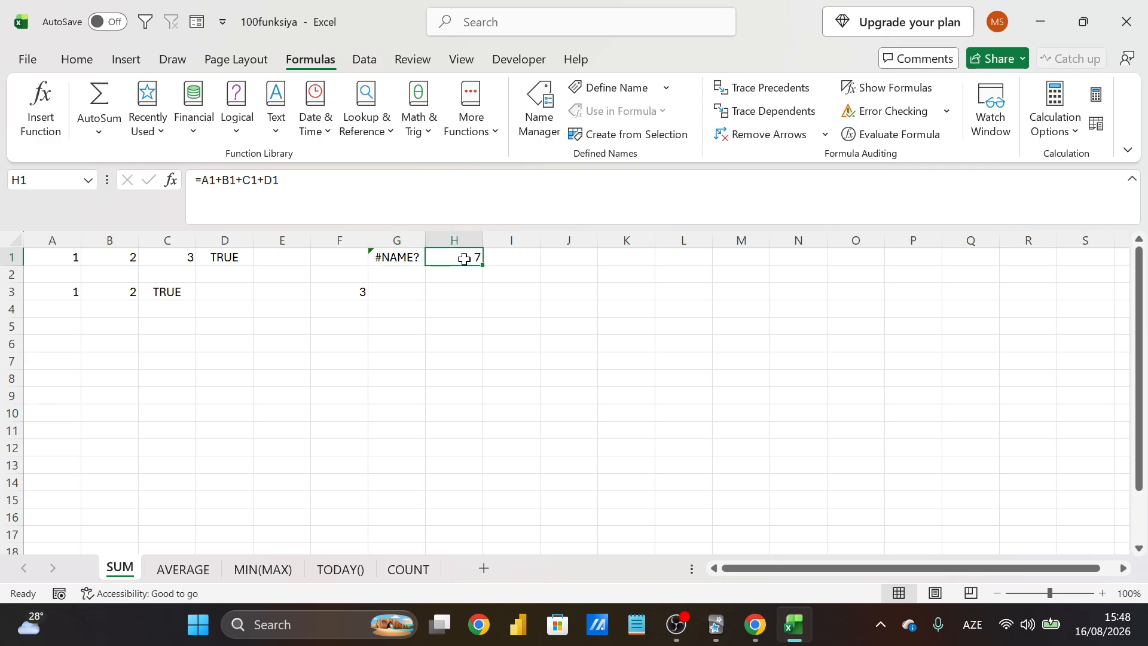
left_click(181, 569)
left_click(404, 568)
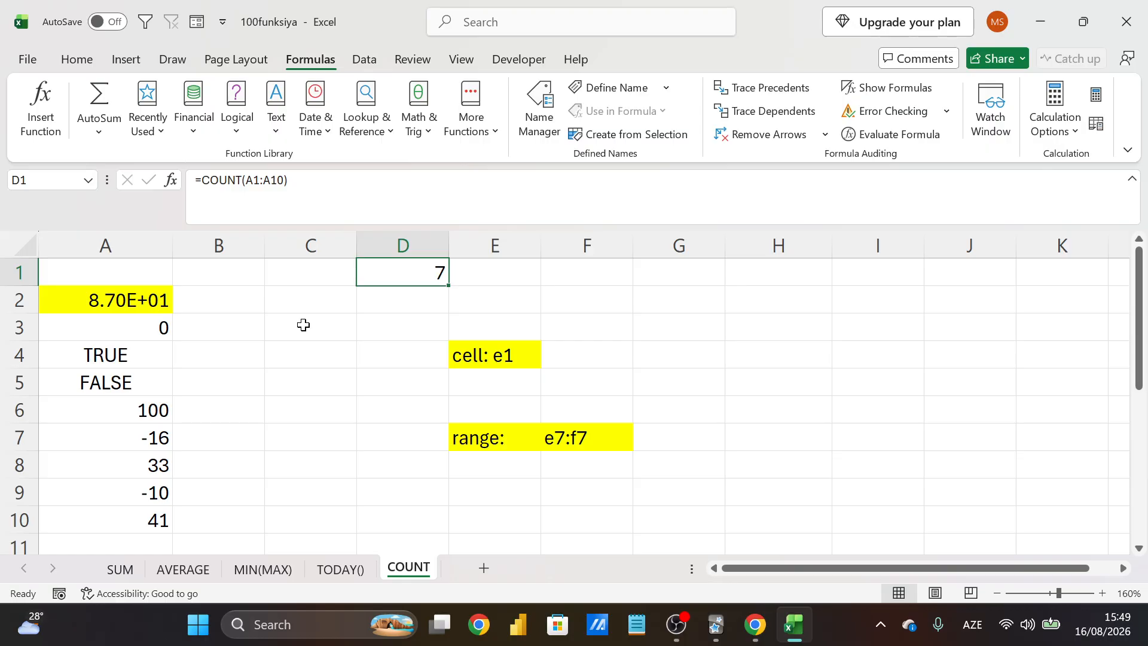
left_click(120, 568)
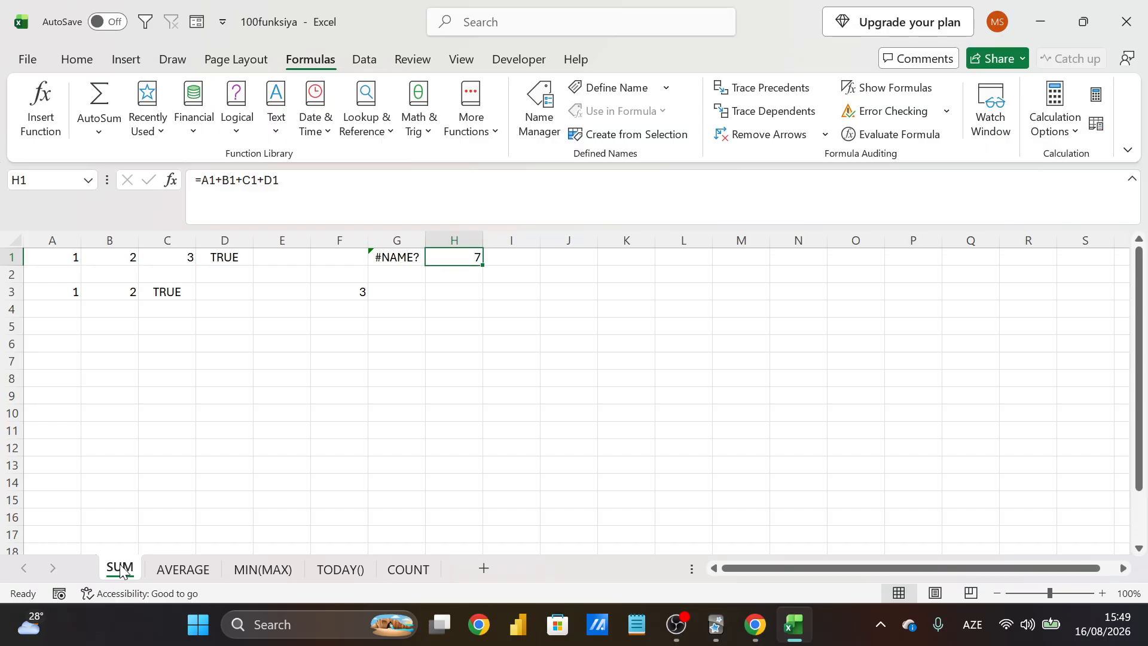
left_click(408, 567)
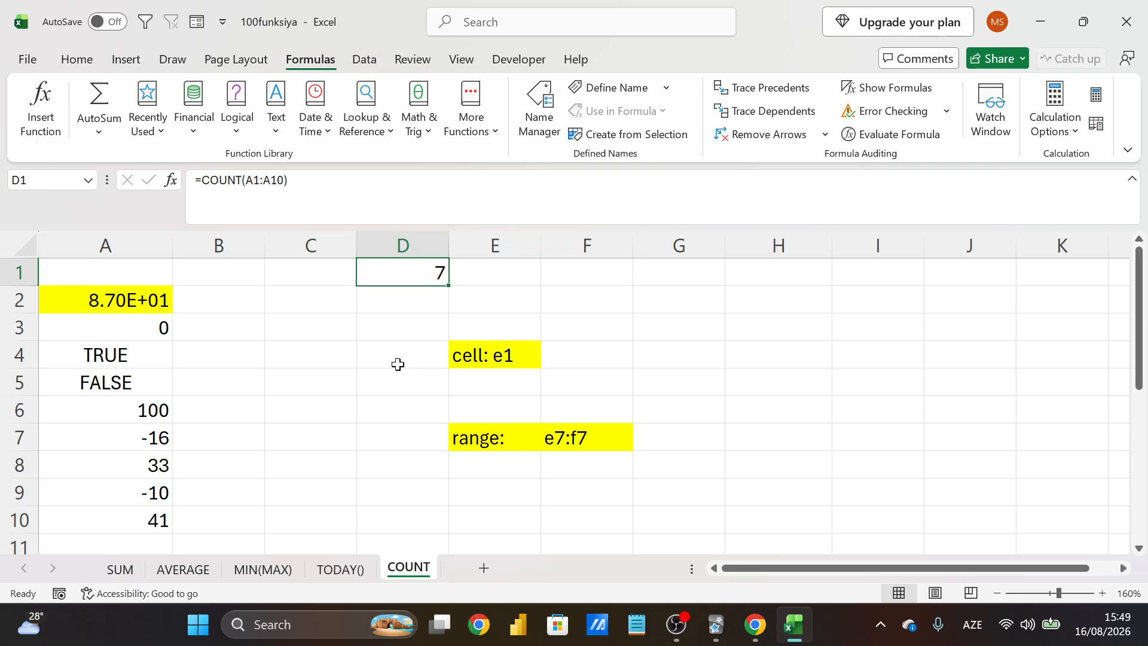
left_click(387, 330)
left_click(325, 328)
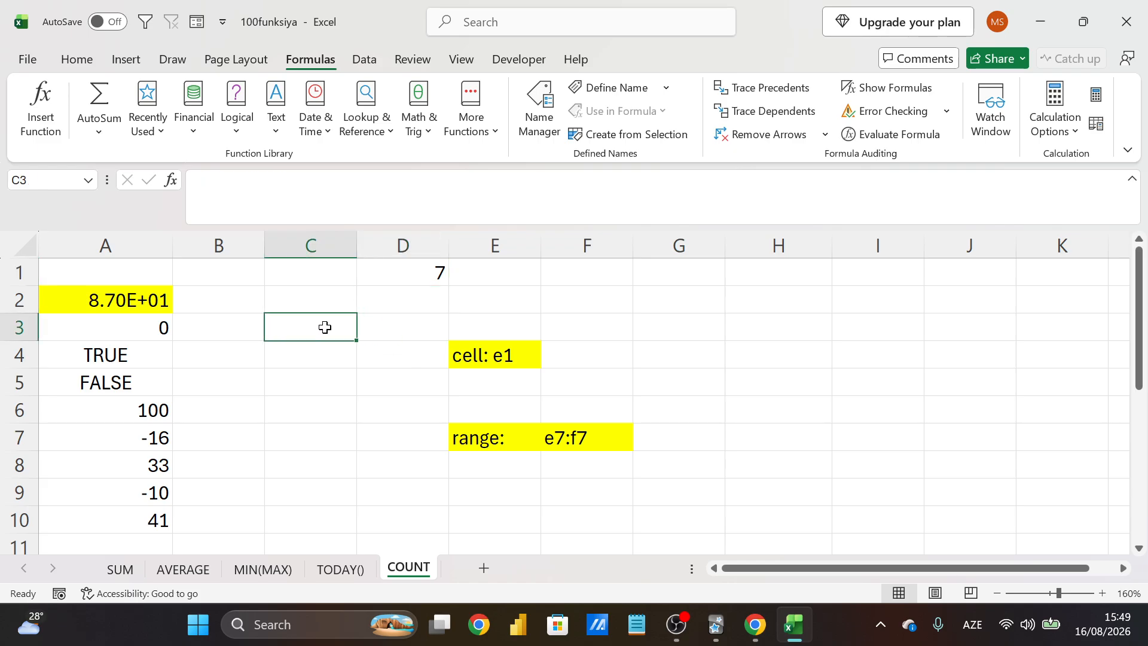